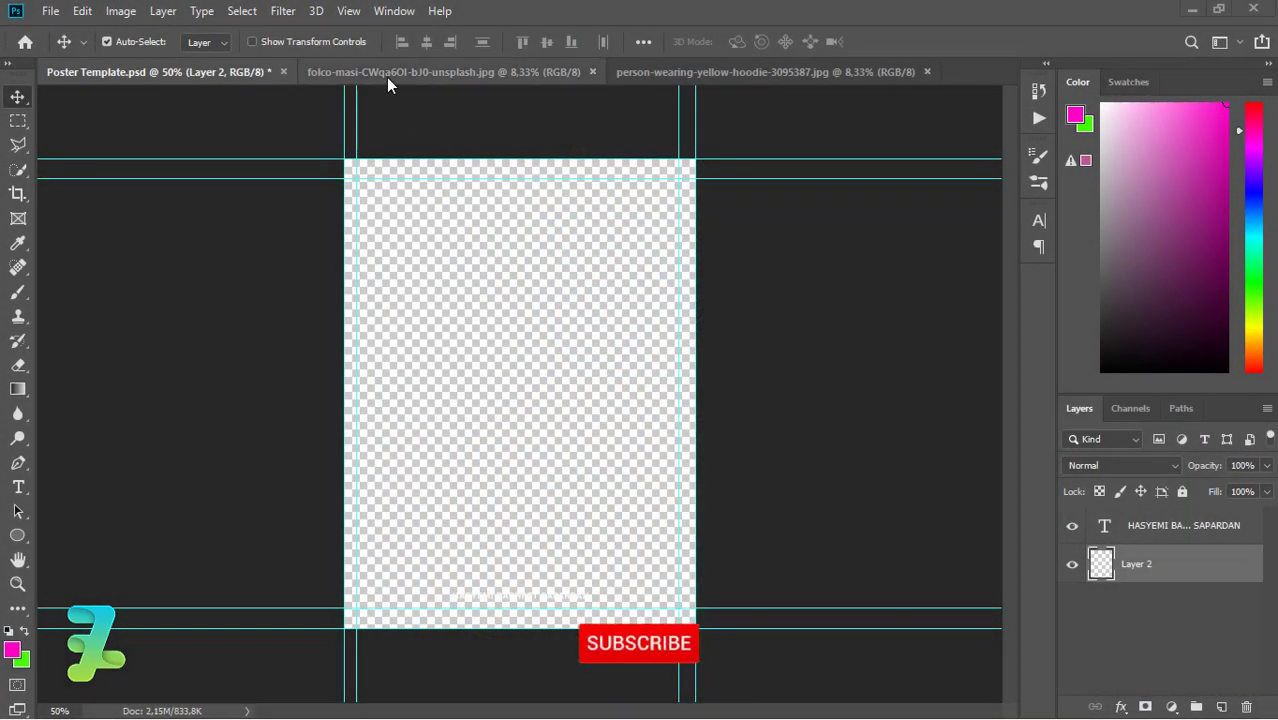
- Switch through the open documents to display the yellow-hoodie portrait photo
{"action": "left_click", "coordinate": [386, 77]}
{"action": "left_click", "coordinate": [659, 71]}
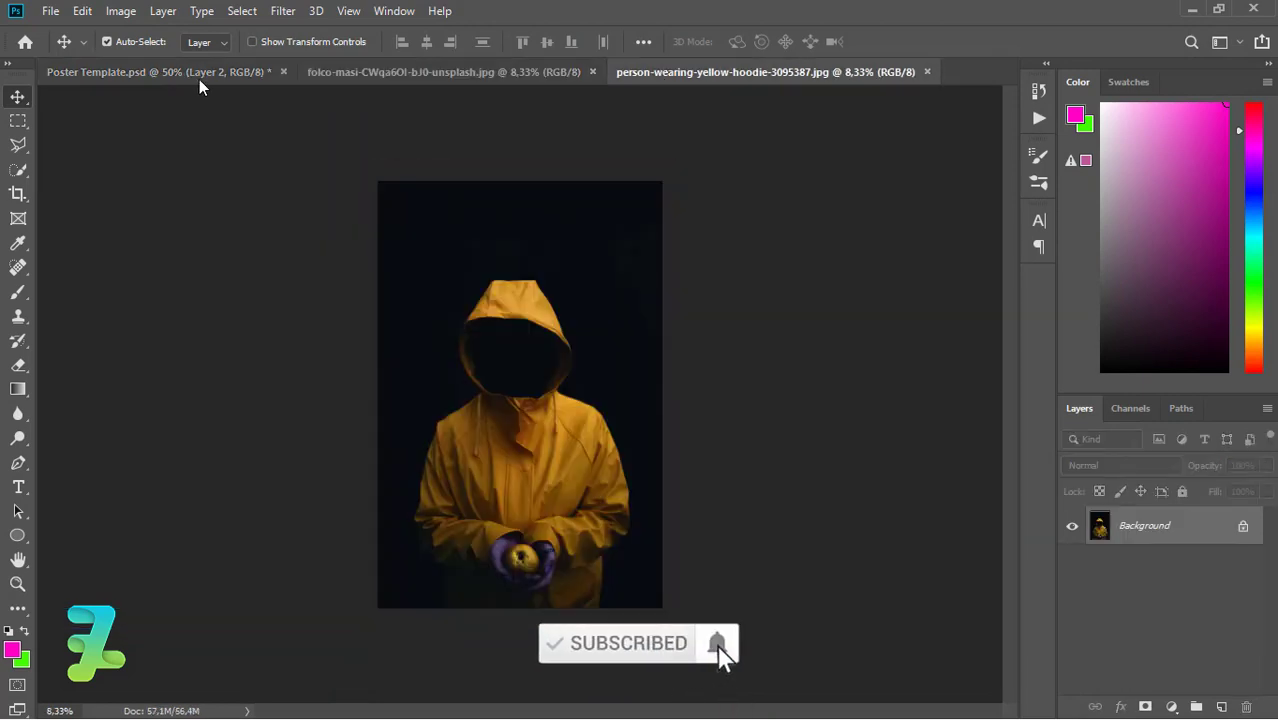
- Float the yellow-hoodie photo, drag it into Poster Template as Layer 3, and close its window
{"action": "left_click", "coordinate": [199, 79]}
{"action": "left_click", "coordinate": [635, 72]}
{"action": "right_click", "coordinate": [635, 72]}
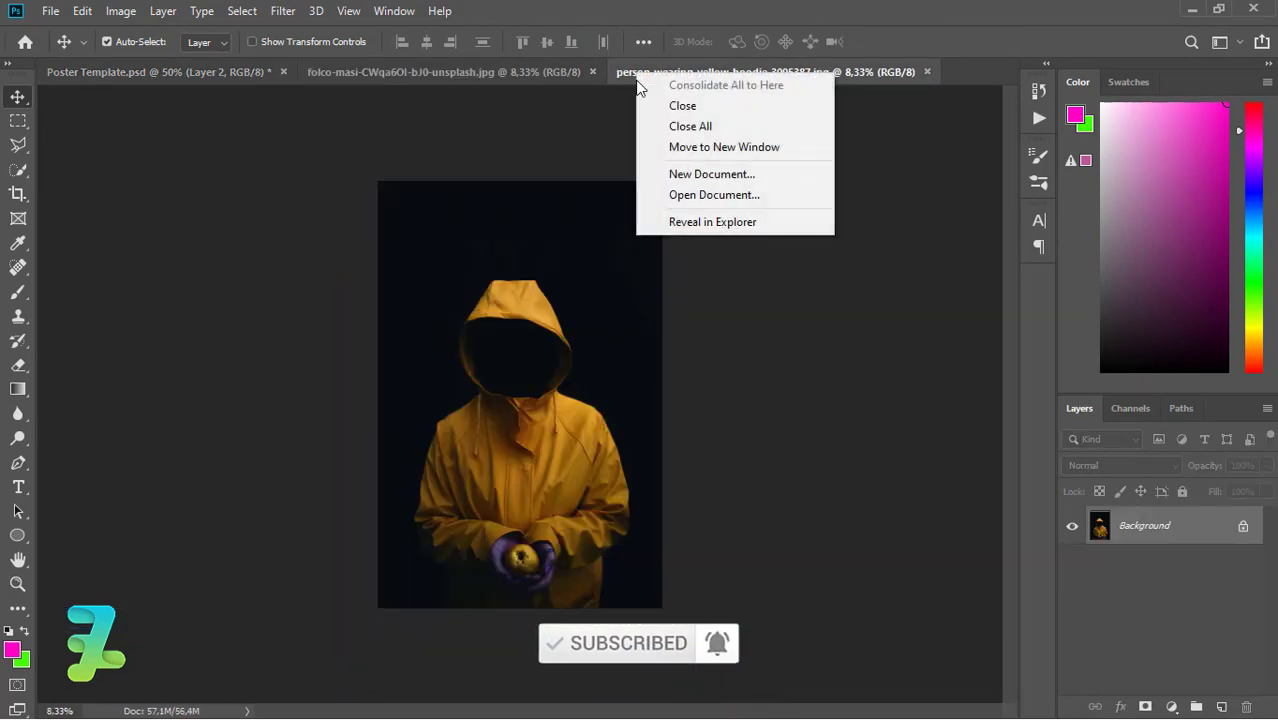
{"action": "left_click", "coordinate": [658, 148]}
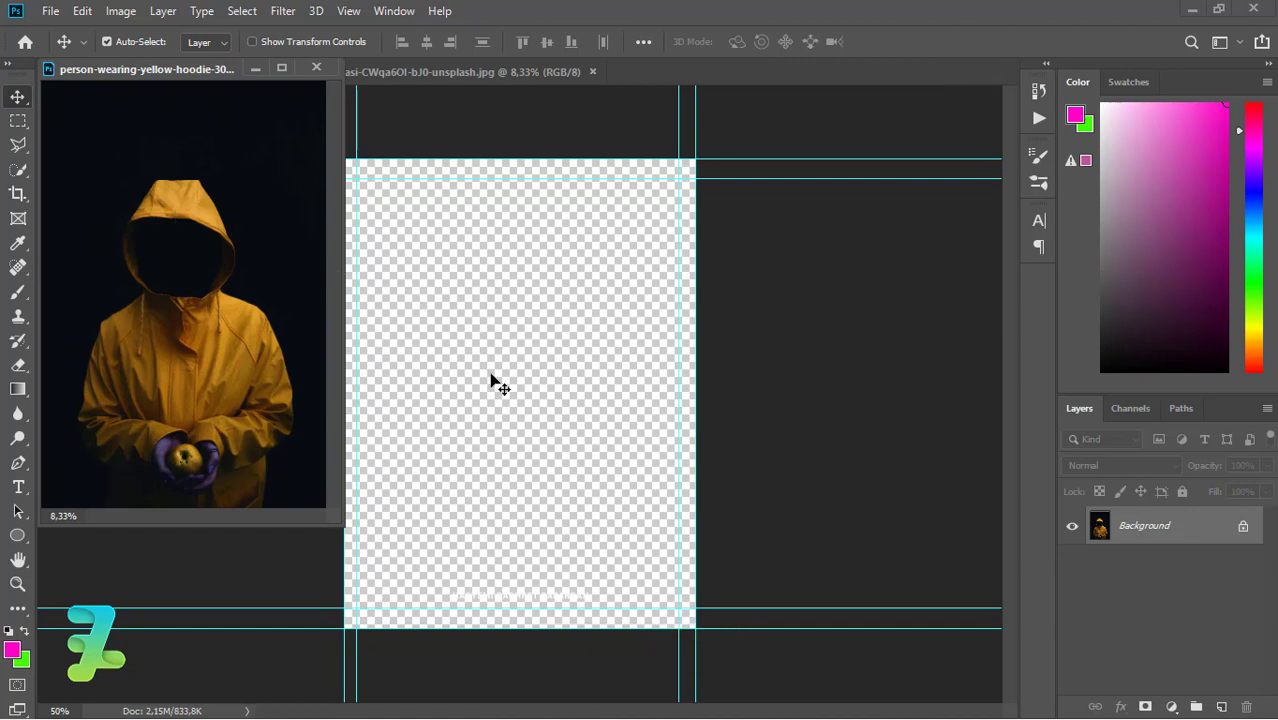
{"action": "left_click_drag", "start_coordinate": [491, 377], "coordinate": [493, 376]}
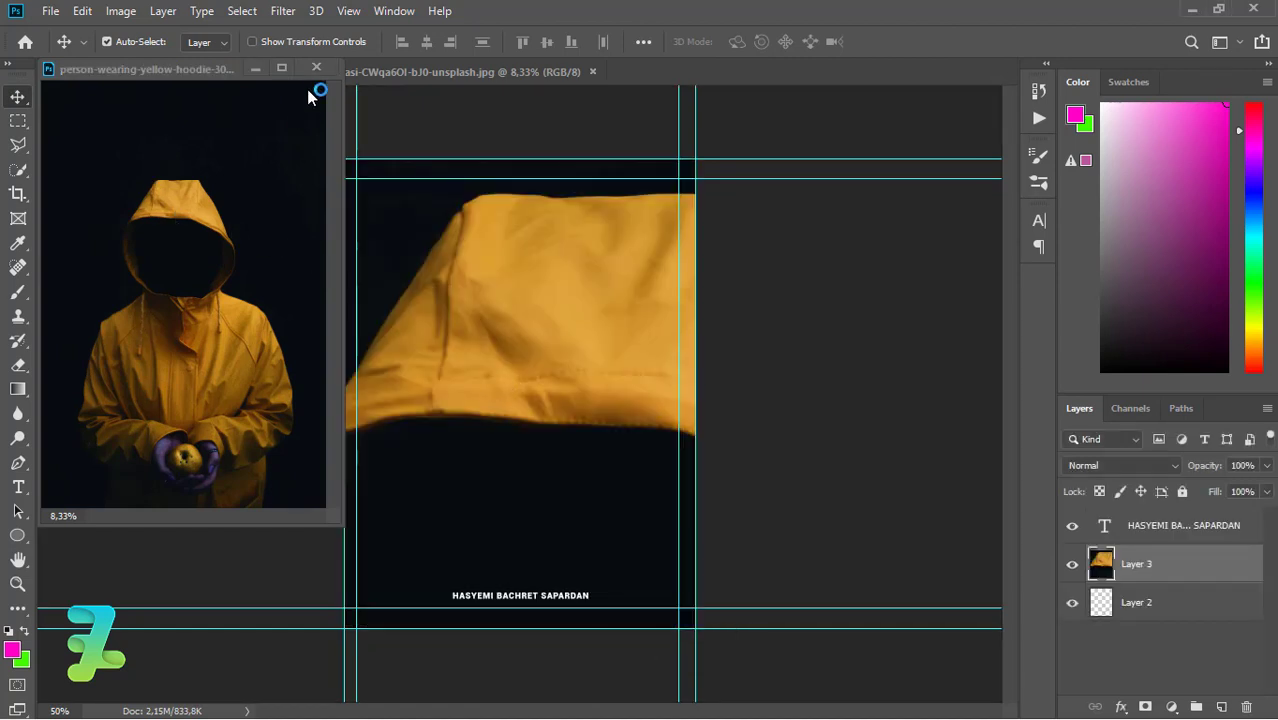
{"action": "key", "text": "ctrl+w"}
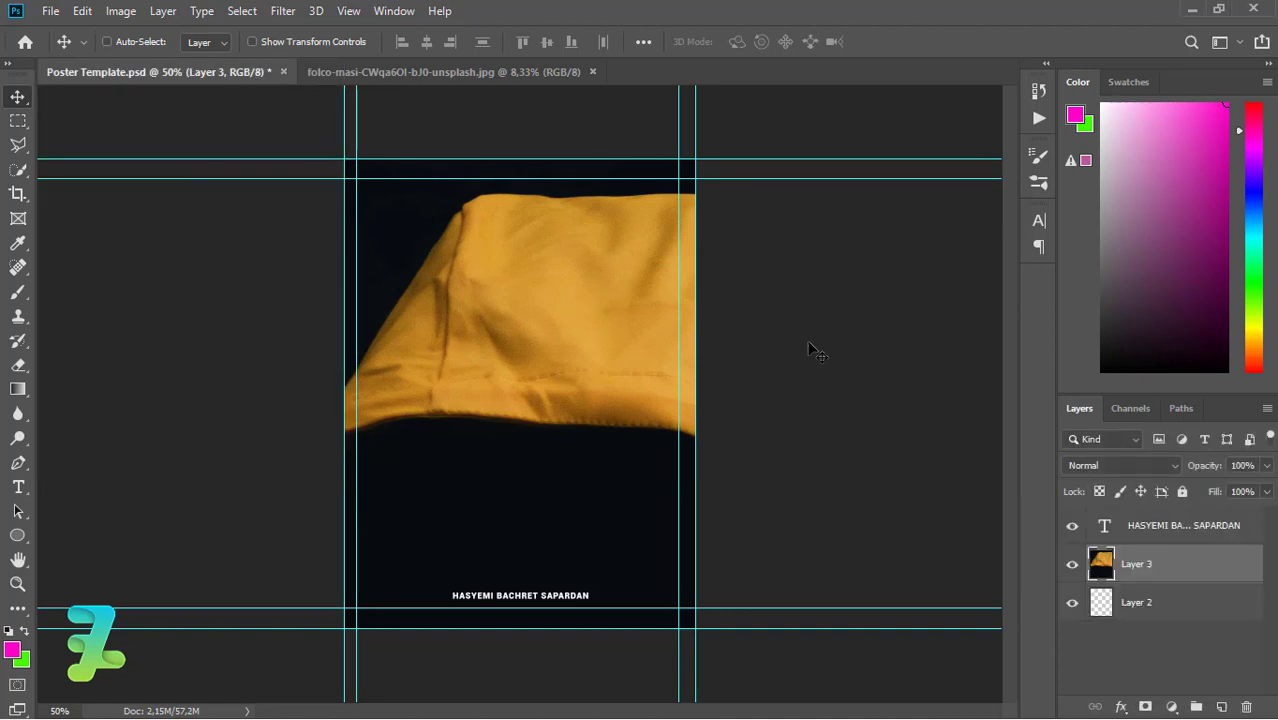
- Free-transform the hoodie layer, scaling it to about 28.6% and centring it on the guides
{"action": "key", "text": "ctrl+t"}
{"action": "key", "text": "ctrl+minus"}
{"action": "key", "text": "ctrl+minus"}
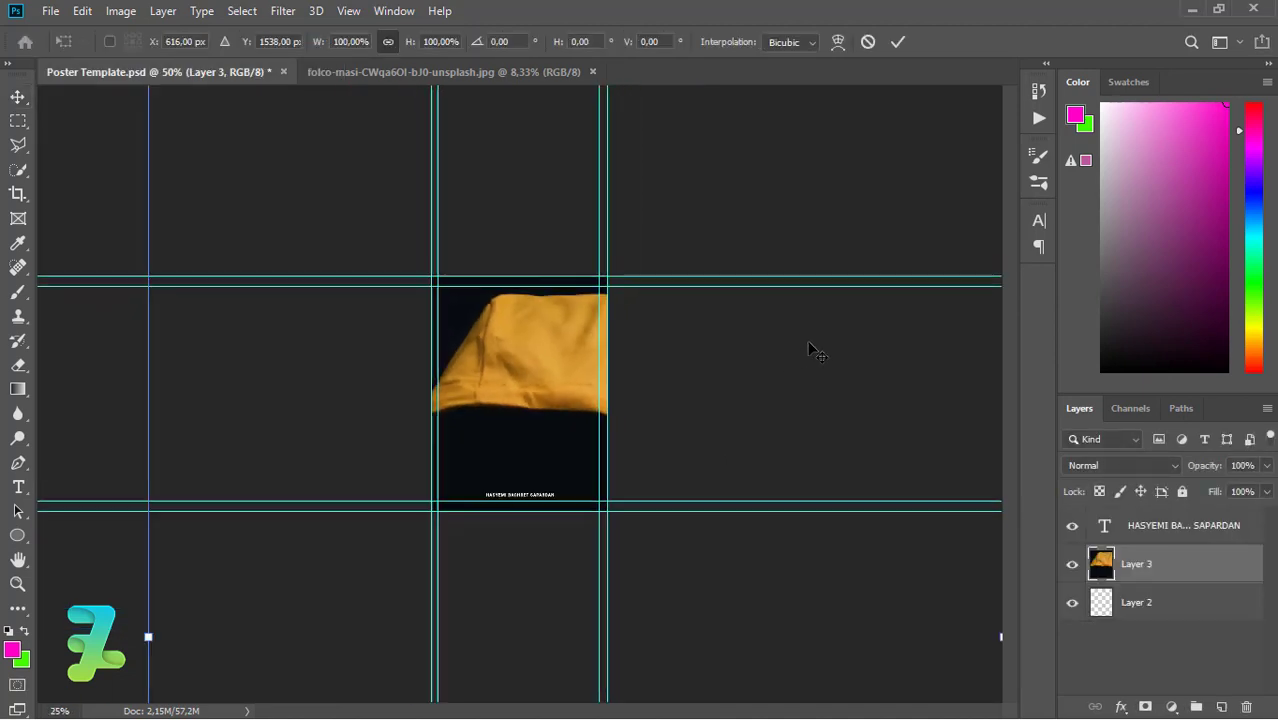
{"action": "key", "text": "ctrl+minus"}
{"action": "key", "text": "ctrl+minus"}
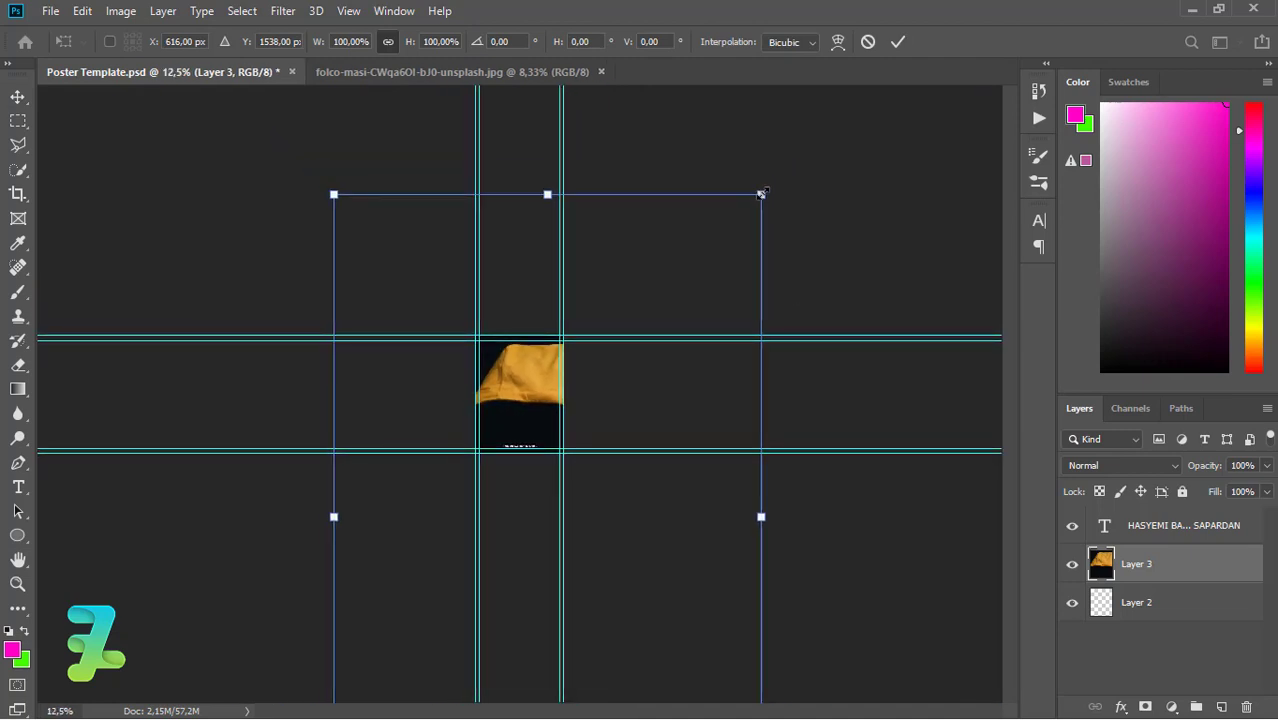
{"action": "left_click_drag", "start_coordinate": [757, 199], "coordinate": [564, 441]}
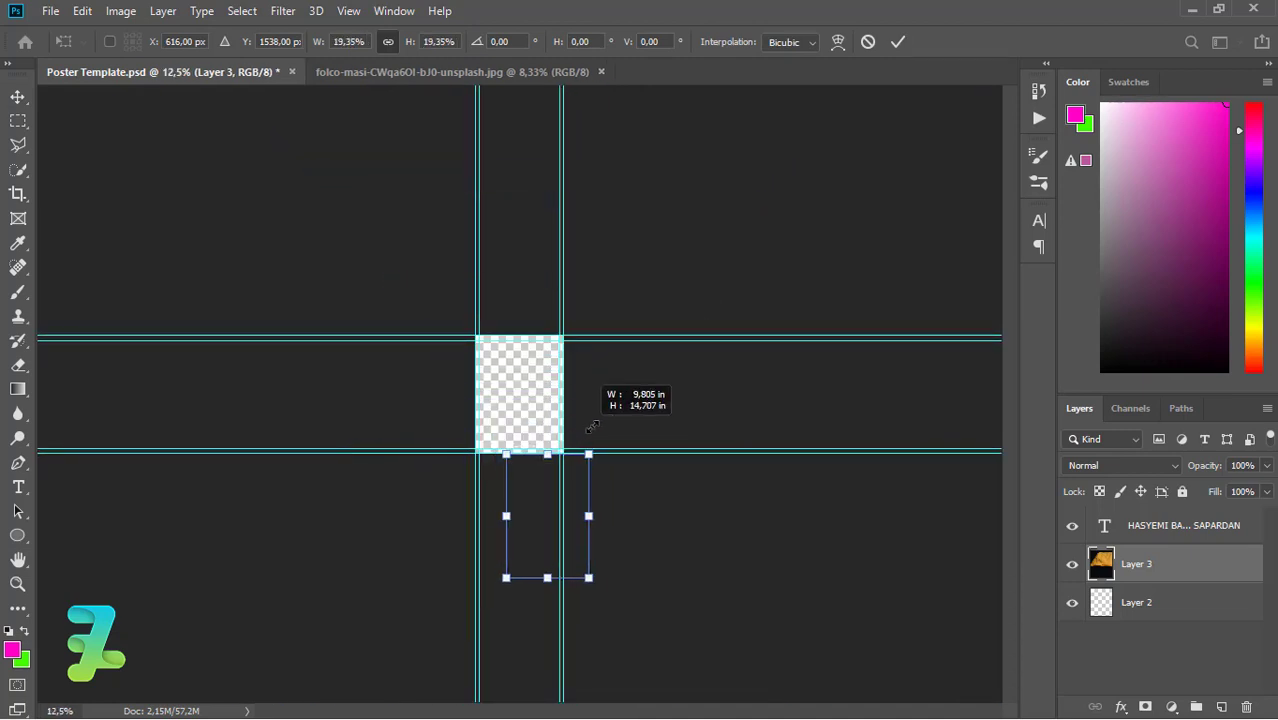
{"action": "left_click_drag", "start_coordinate": [564, 441], "coordinate": [606, 423]}
{"action": "left_click_drag", "start_coordinate": [502, 510], "coordinate": [490, 453]}
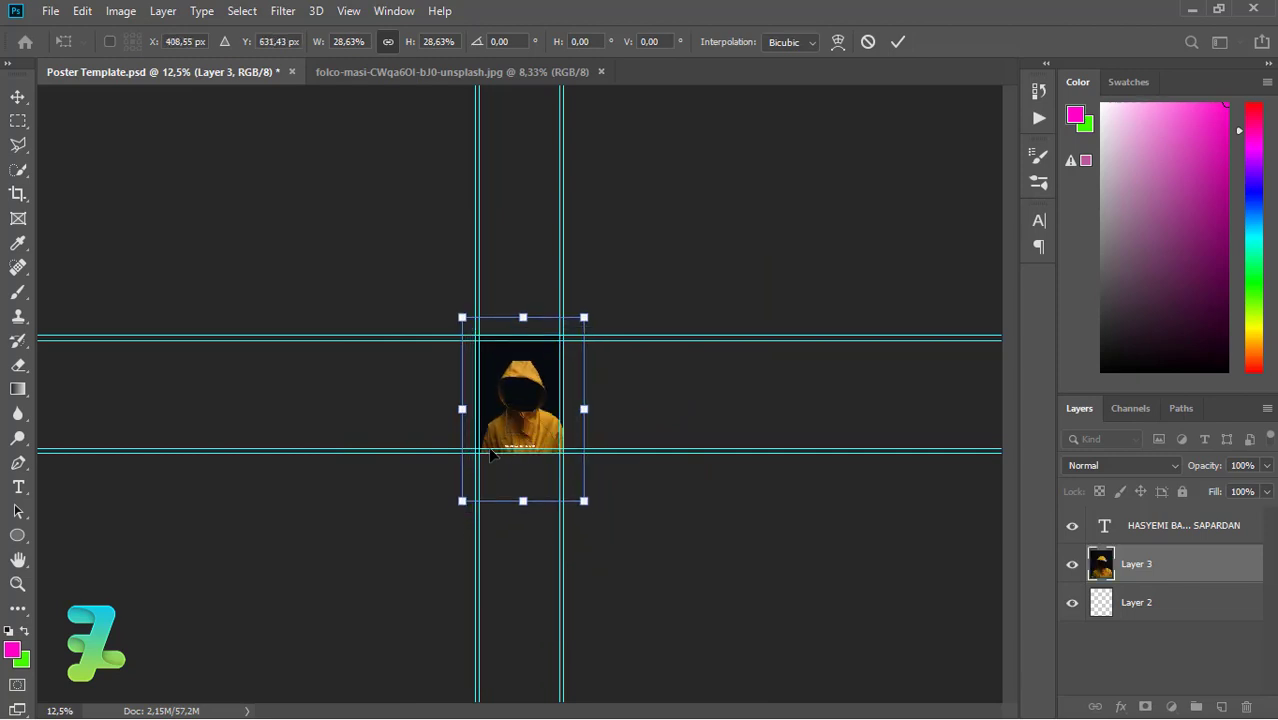
- Refine the hoodie layer to about 23.8% within the guides and apply the transform
{"action": "key", "text": "ctrl+minus"}
{"action": "key", "text": "ctrl+plus"}
{"action": "key", "text": "ctrl+plus"}
{"action": "key", "text": "ctrl+plus"}
{"action": "key", "text": "ctrl+plus"}
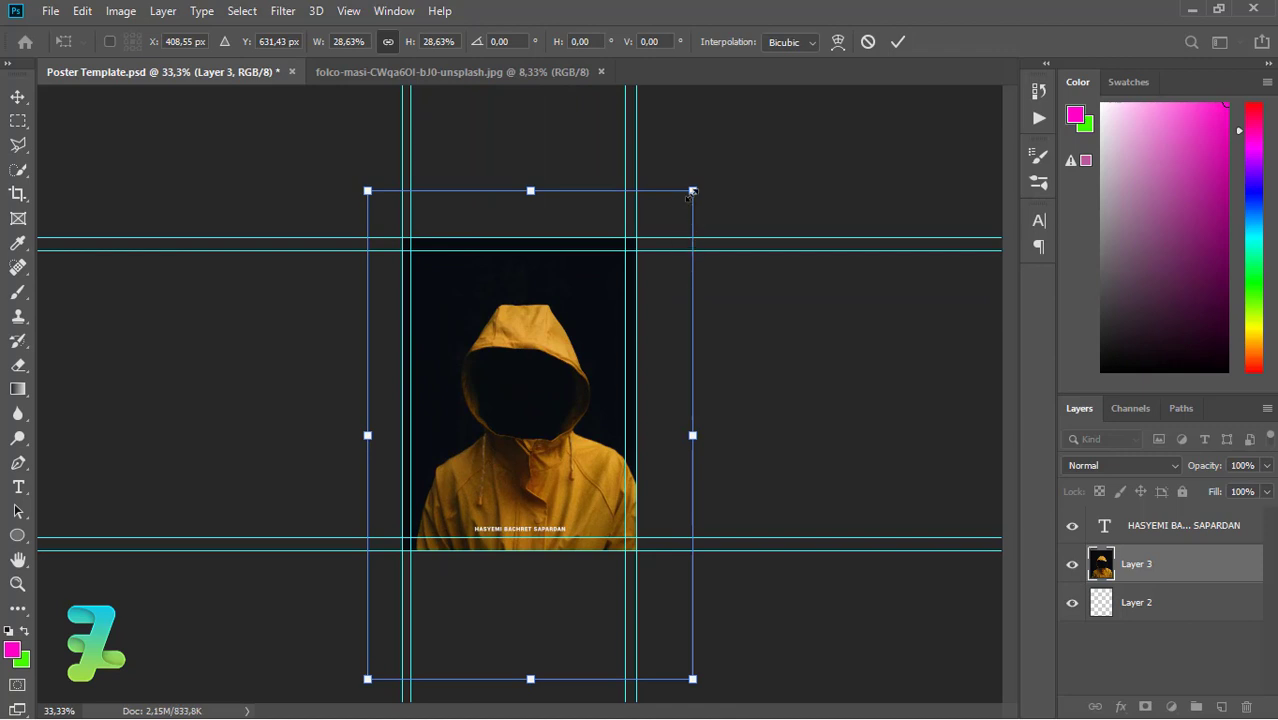
{"action": "left_click_drag", "start_coordinate": [692, 191], "coordinate": [662, 234]}
{"action": "left_click_drag", "start_coordinate": [505, 418], "coordinate": [499, 388]}
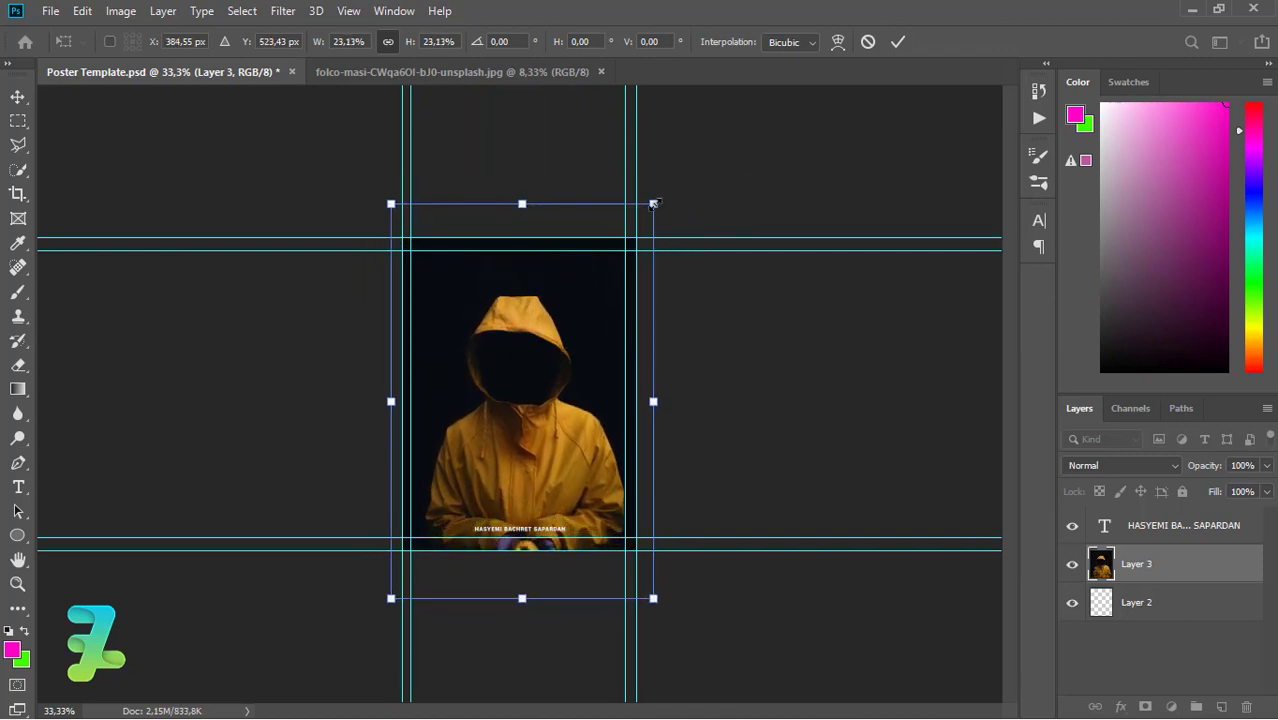
{"action": "left_click_drag", "start_coordinate": [653, 203], "coordinate": [658, 202]}
{"action": "key", "text": "Return"}
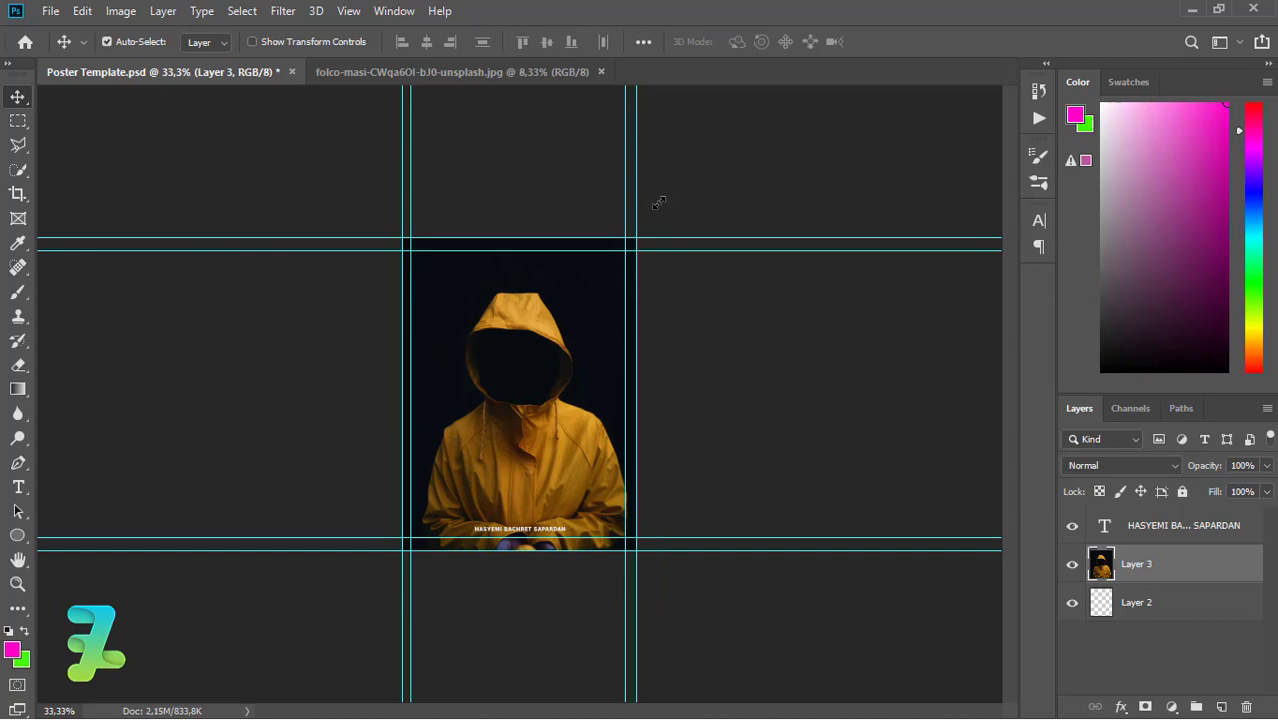
- Bring up the neon mask photo zoomed in, with the Quick Selection tool active
{"action": "left_click", "coordinate": [373, 73]}
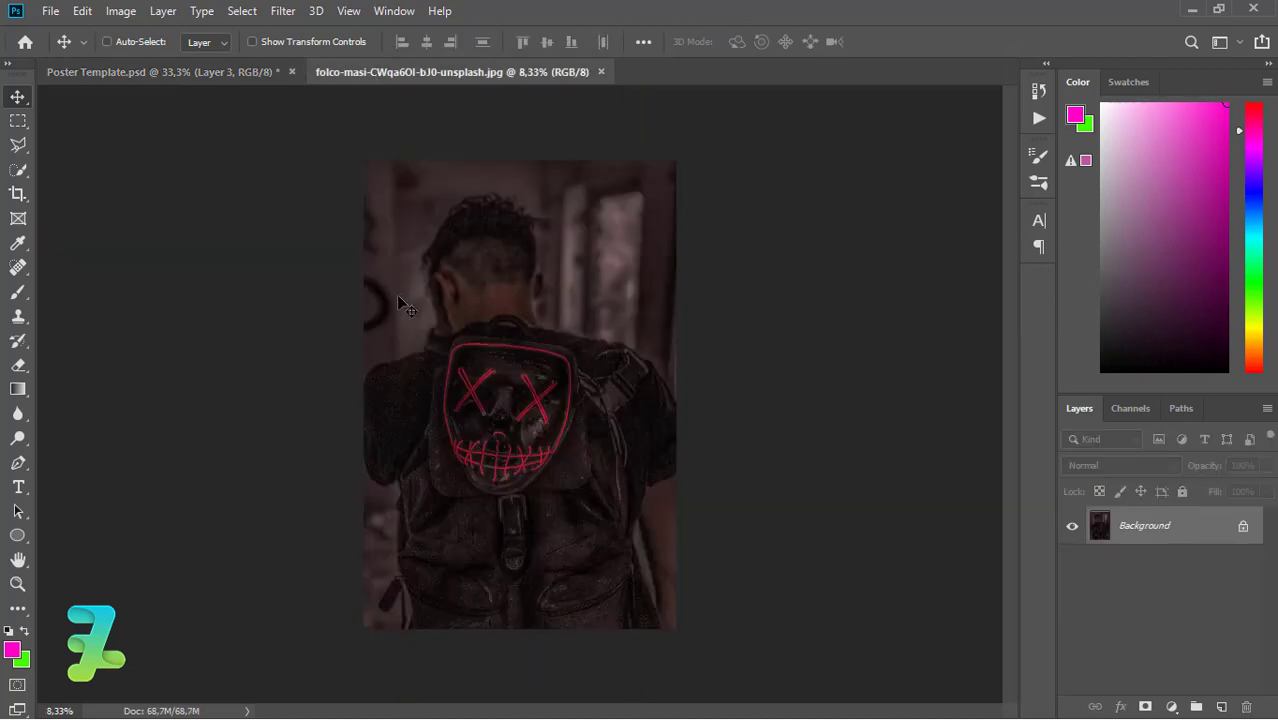
{"action": "key", "text": "ctrl+plus"}
{"action": "key", "text": "ctrl+plus"}
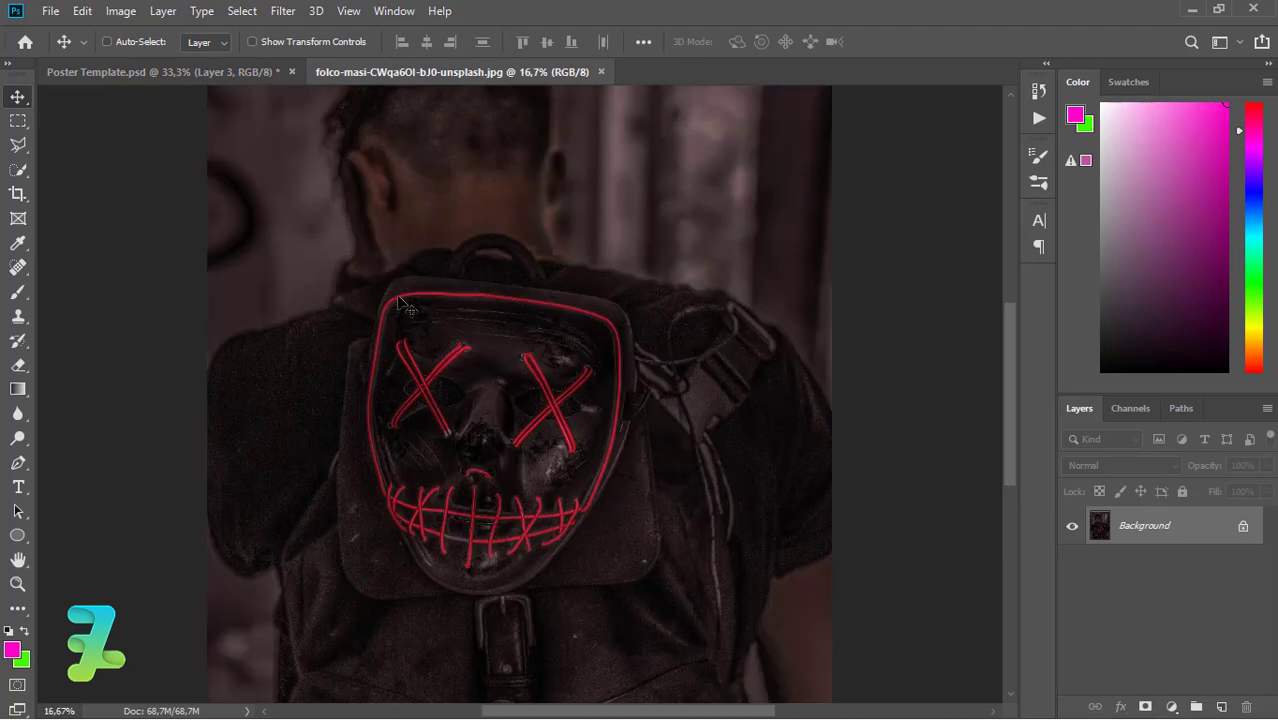
{"action": "left_click", "coordinate": [18, 170]}
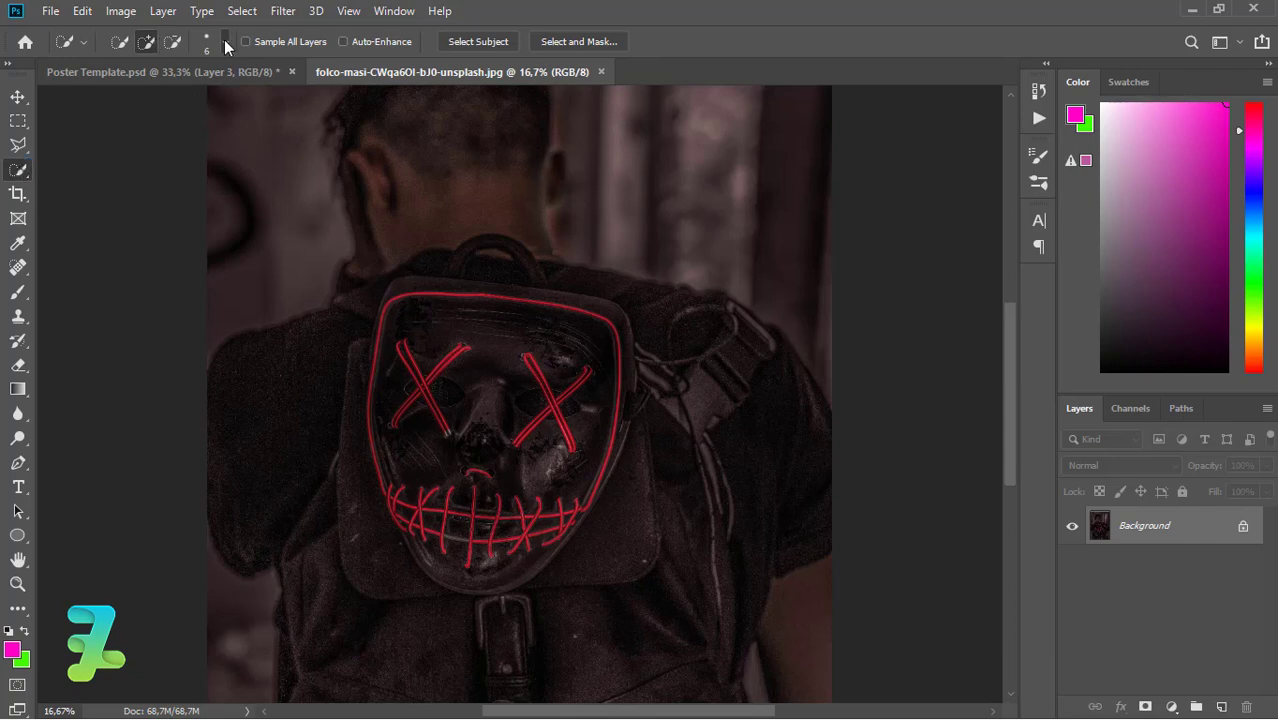
{"action": "left_click", "coordinate": [226, 45]}
{"action": "left_click", "coordinate": [356, 222]}
- Quick-select the mask's left, bottom, top and right edges at brush size 40, refining with Add/Subtract
{"action": "left_click_drag", "start_coordinate": [402, 349], "coordinate": [395, 490]}
{"action": "mouse_move", "coordinate": [396, 490]}
{"action": "left_mouse_down"}
{"action": "mouse_move", "coordinate": [468, 578]}
{"action": "mouse_move", "coordinate": [530, 553]}
{"action": "mouse_move", "coordinate": [582, 488]}
{"action": "left_mouse_up"}
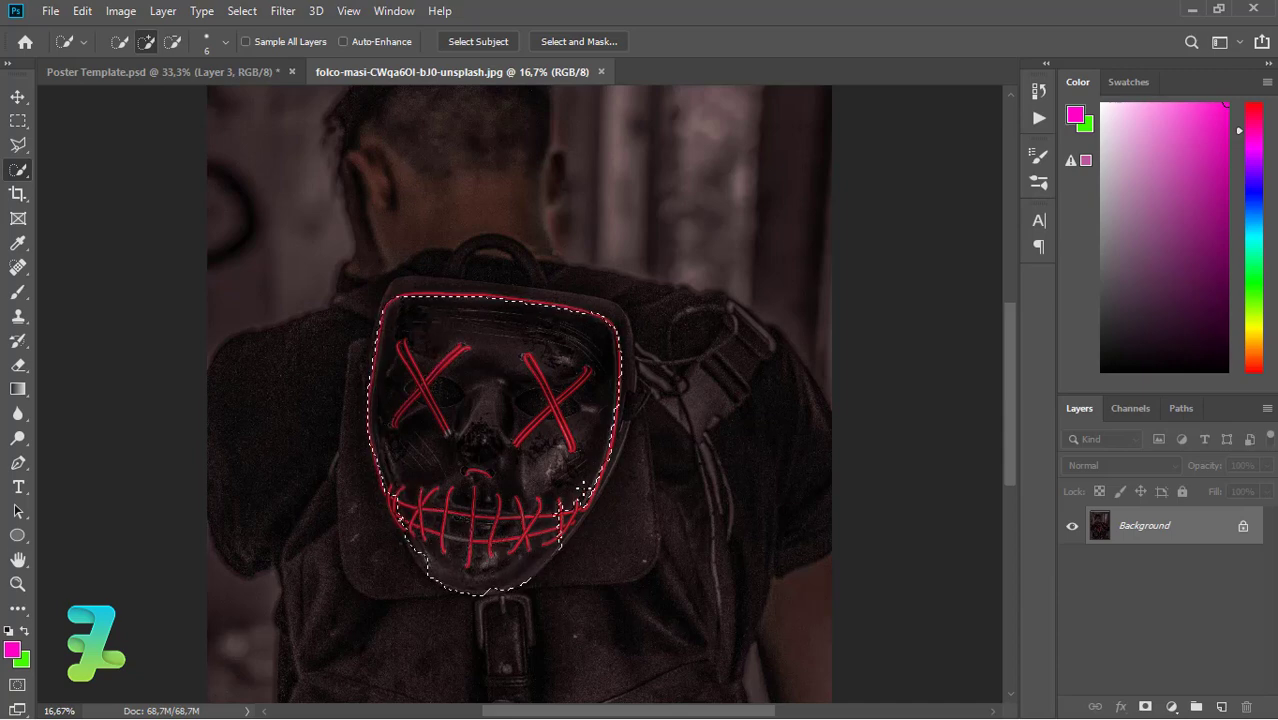
{"action": "key", "text": "ctrl+plus"}
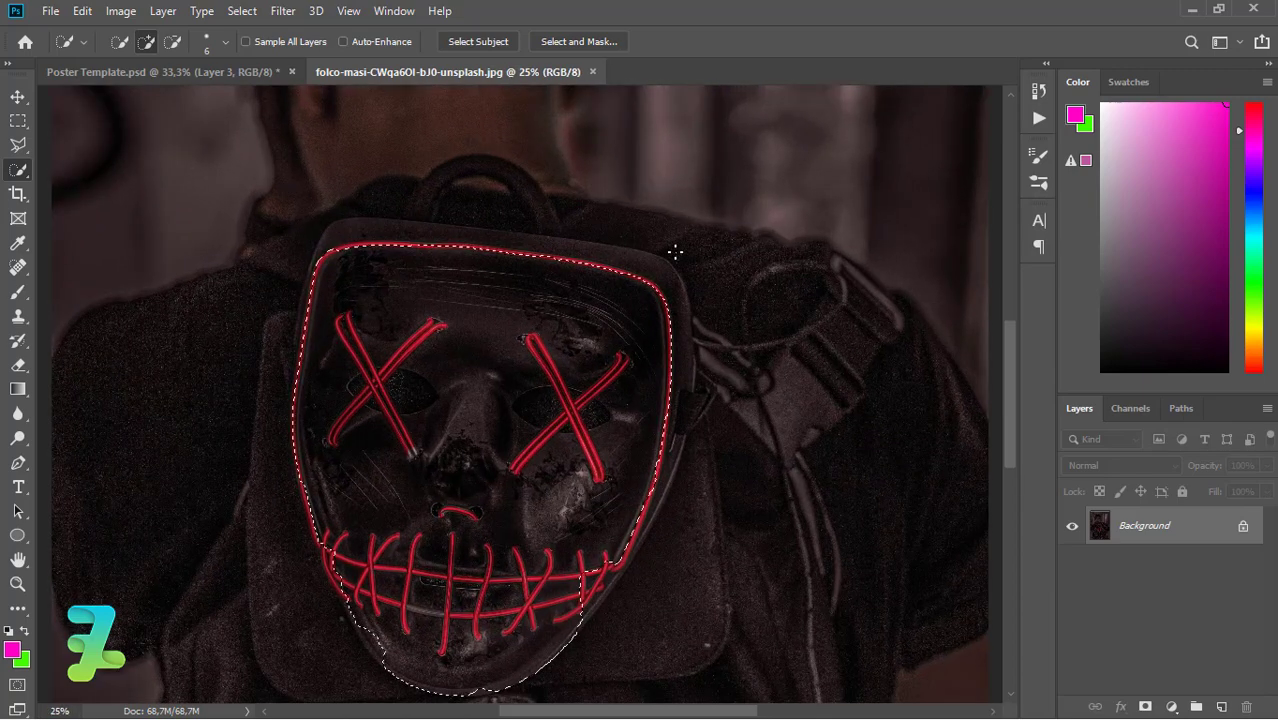
{"action": "mouse_move", "coordinate": [625, 259]}
{"action": "left_mouse_down"}
{"action": "mouse_move", "coordinate": [411, 236]}
{"action": "mouse_move", "coordinate": [312, 278]}
{"action": "mouse_move", "coordinate": [292, 374]}
{"action": "left_mouse_up"}
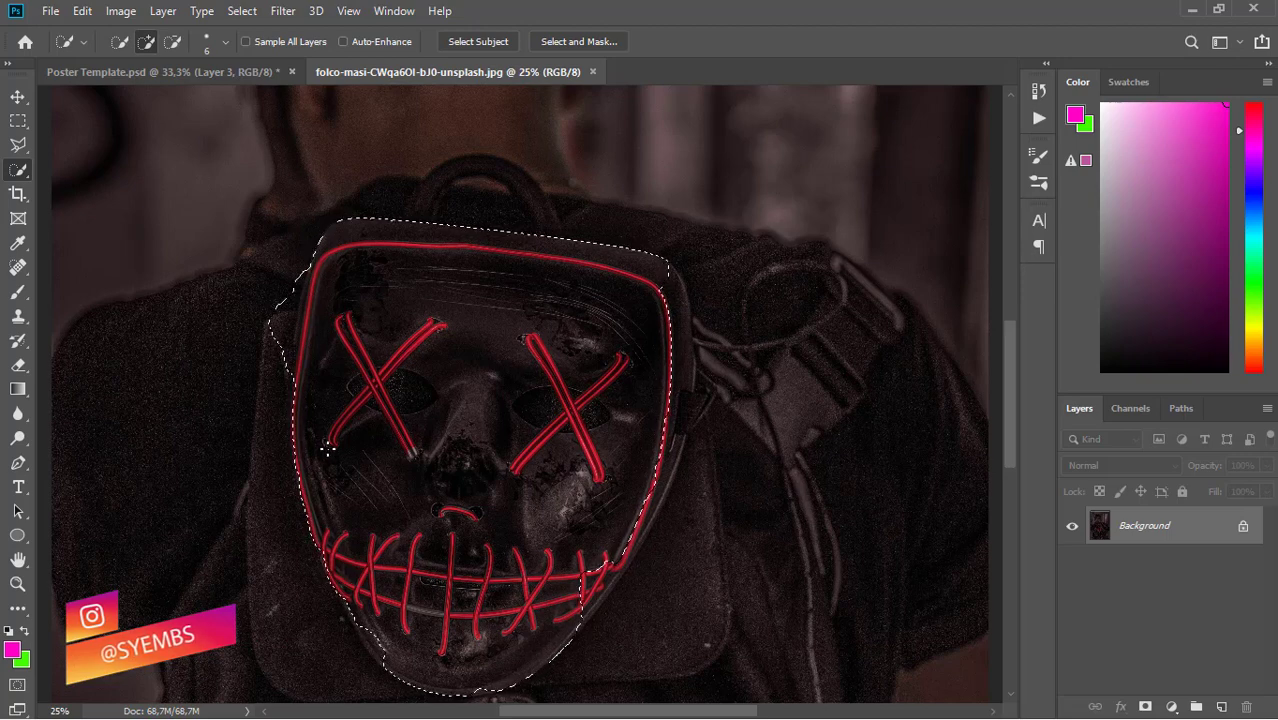
{"action": "key", "text": "bracketright"}
{"action": "key", "text": "bracketright"}
{"action": "key", "text": "bracketright"}
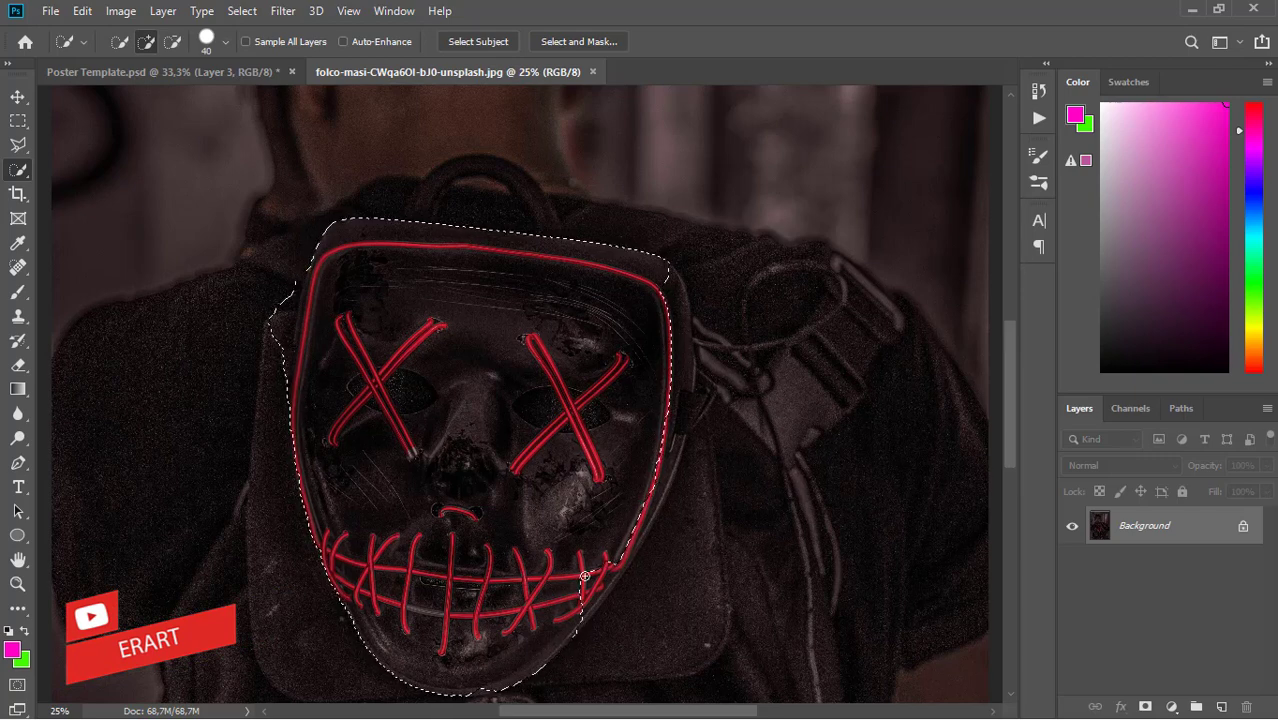
{"action": "mouse_move", "coordinate": [585, 576]}
{"action": "left_mouse_down"}
{"action": "mouse_move", "coordinate": [672, 440]}
{"action": "mouse_move", "coordinate": [643, 517]}
{"action": "left_mouse_up"}
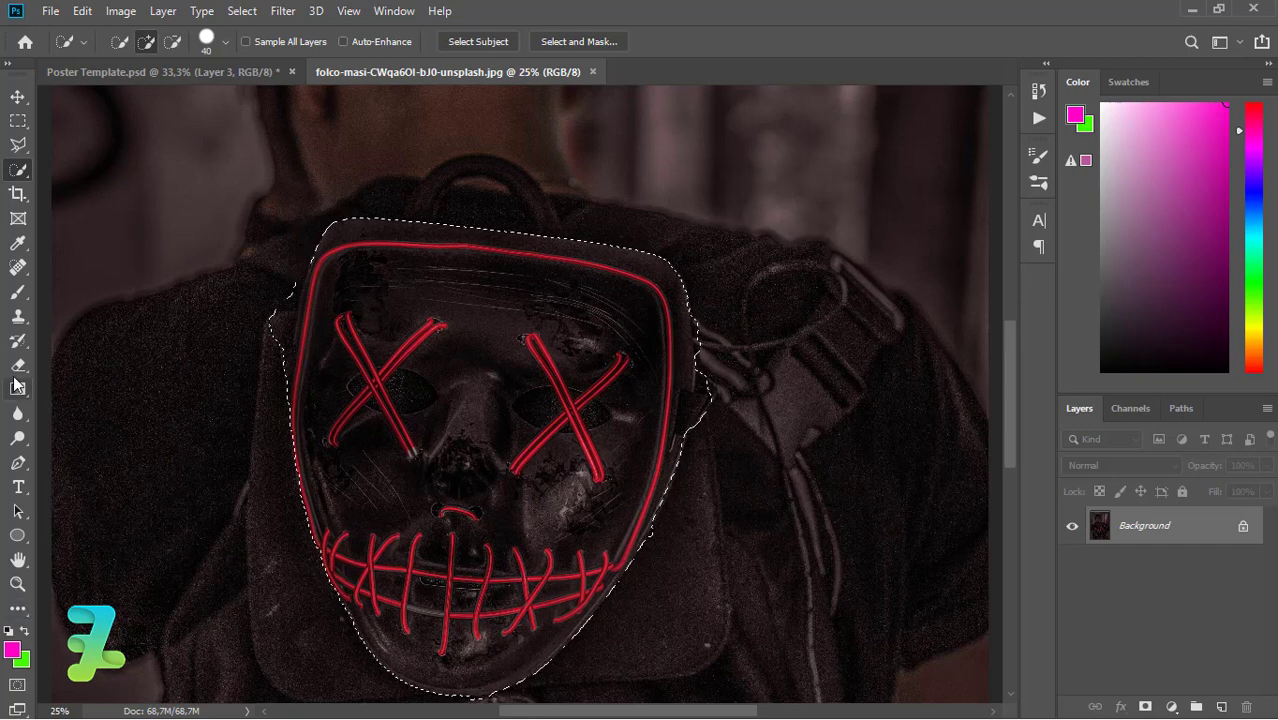
{"action": "left_click", "coordinate": [174, 44]}
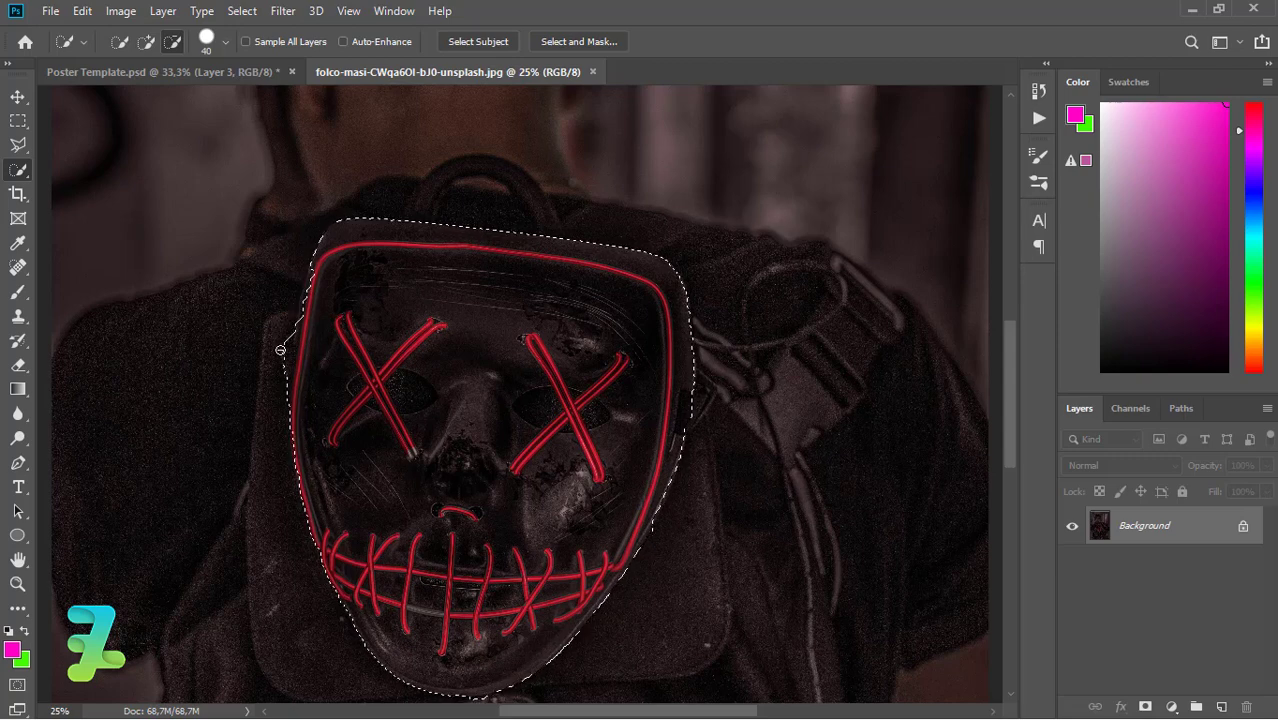
{"action": "left_click", "coordinate": [146, 41]}
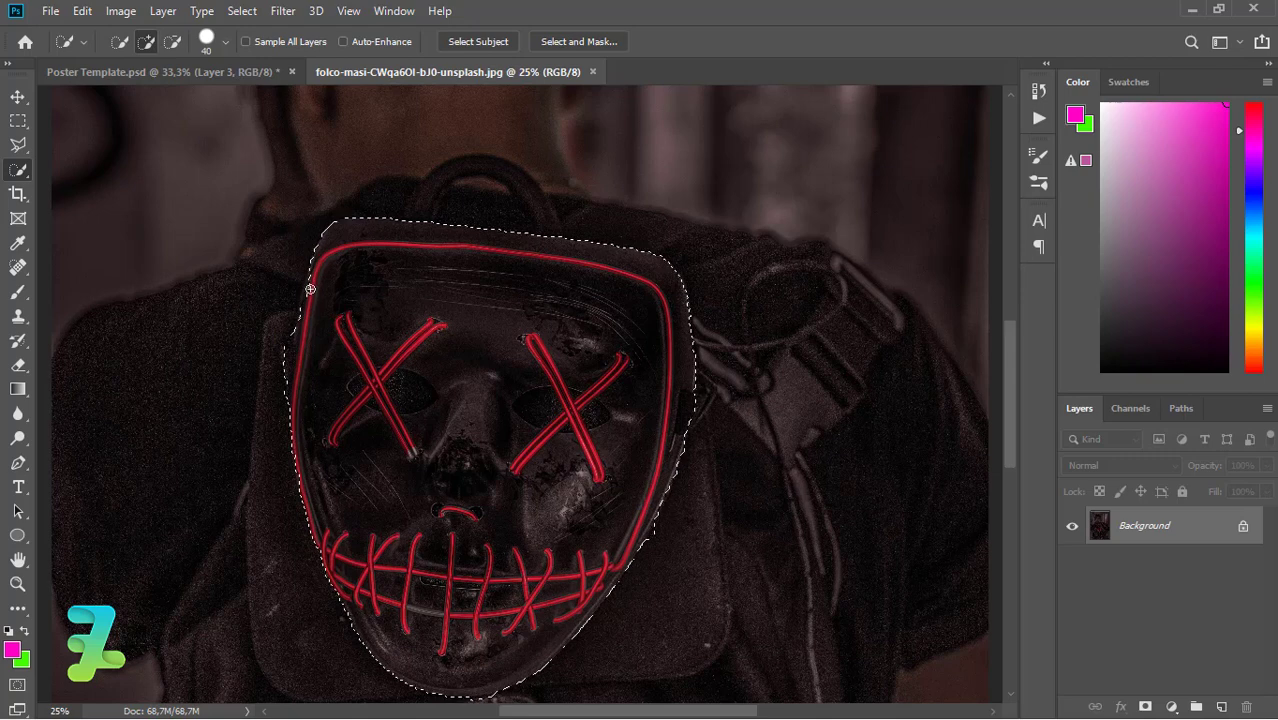
{"action": "left_click", "coordinate": [306, 300]}
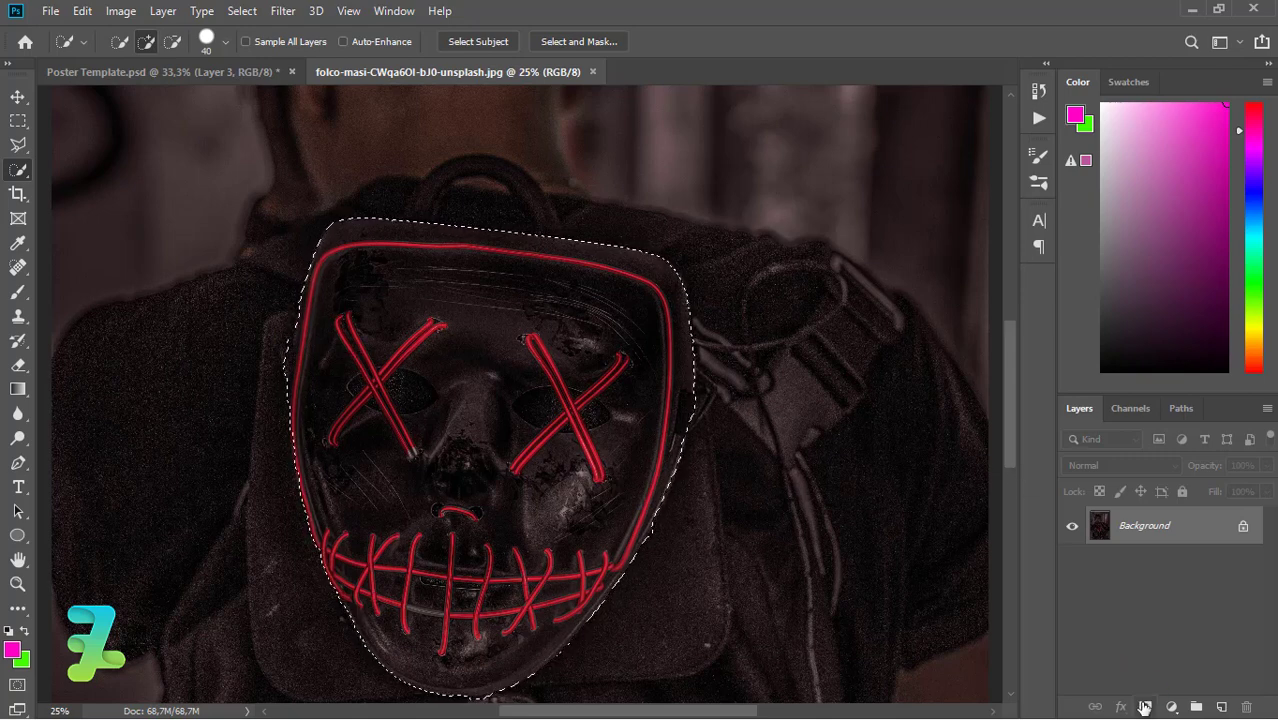
- Add a layer mask hiding the background, then start a Pen path down the mask's left edge
{"action": "left_click", "coordinate": [1144, 707]}
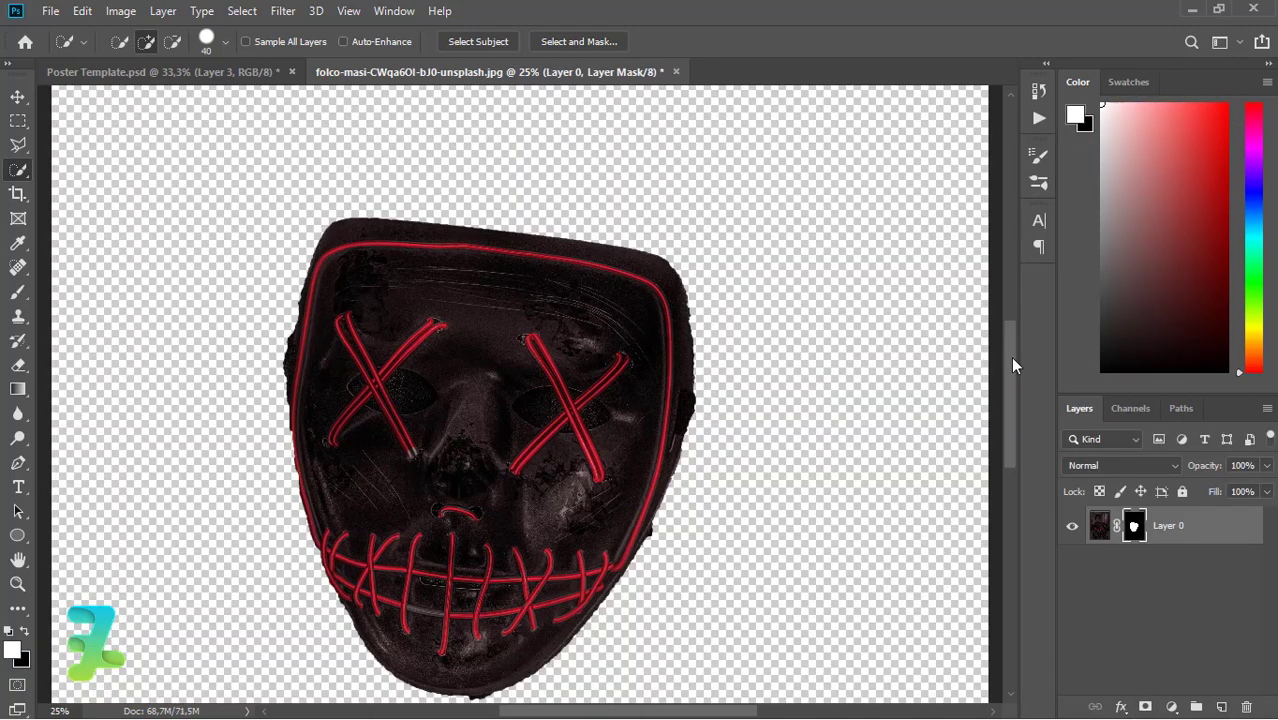
{"action": "left_click_drag", "start_coordinate": [1012, 358], "coordinate": [1014, 370]}
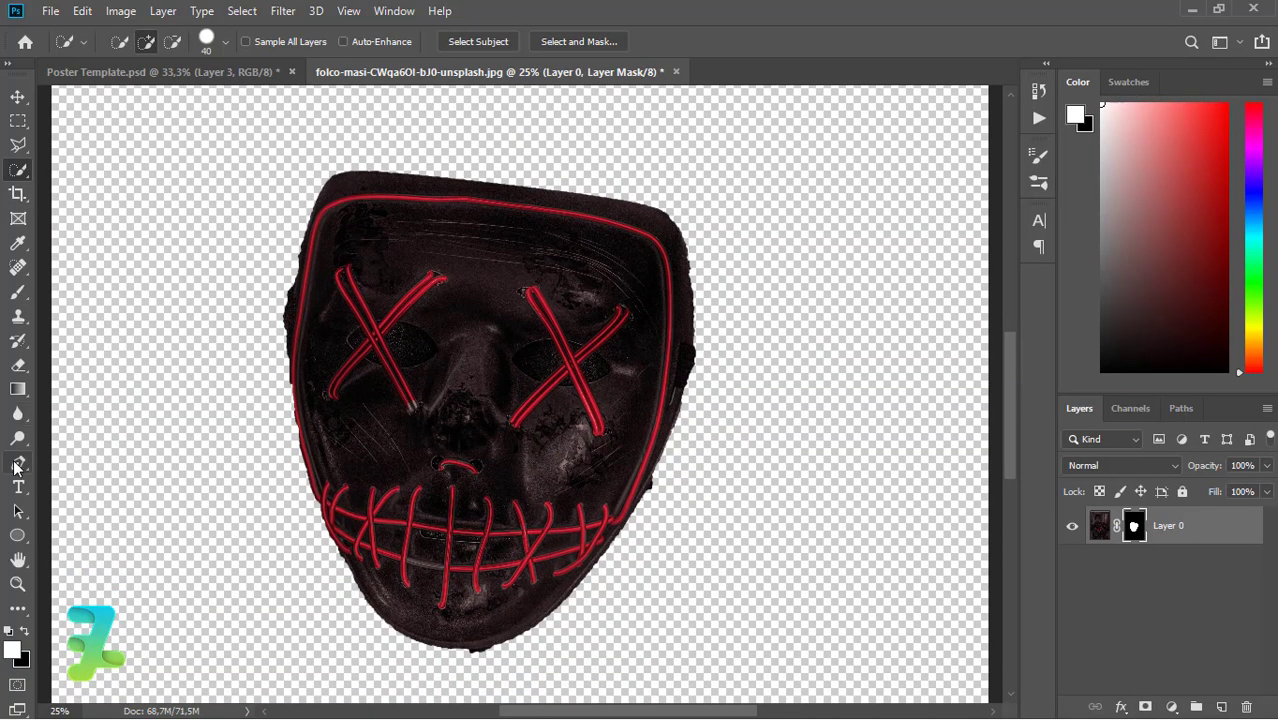
{"action": "left_click", "coordinate": [18, 463]}
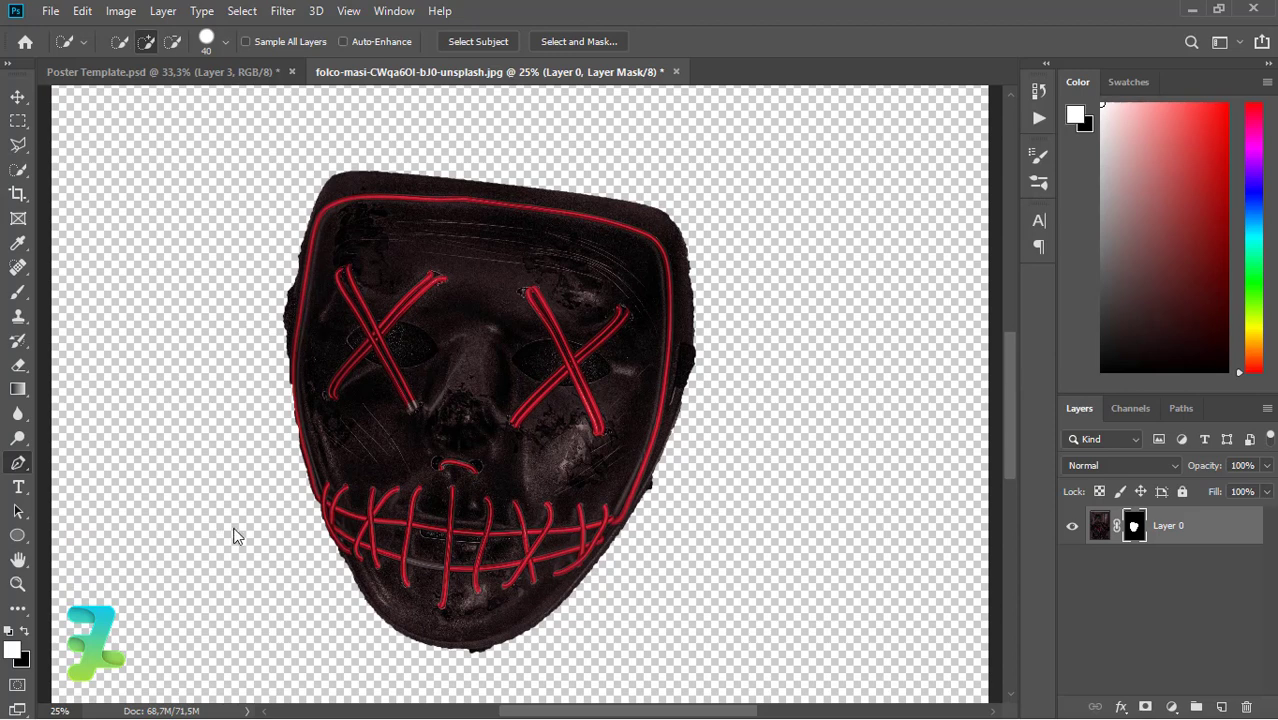
{"action": "left_click", "coordinate": [330, 177]}
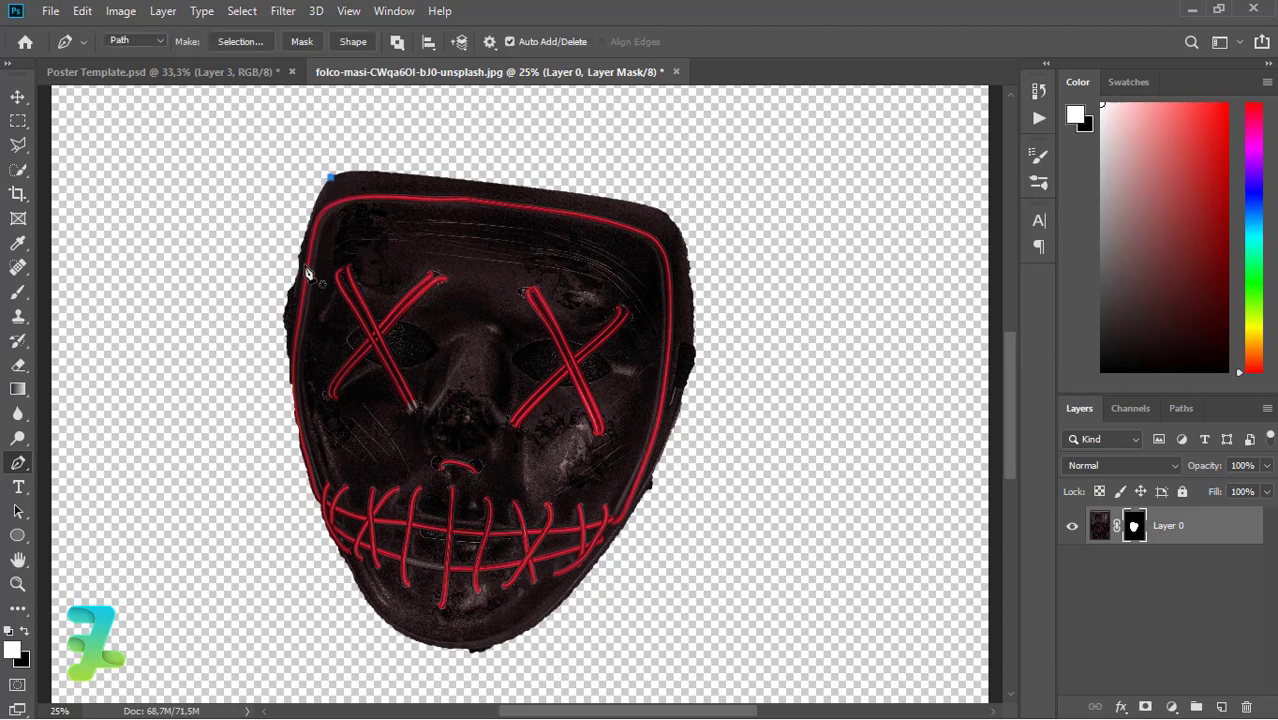
{"action": "left_click_drag", "start_coordinate": [297, 285], "coordinate": [289, 343]}
{"action": "left_click_drag", "start_coordinate": [370, 610], "coordinate": [415, 630]}
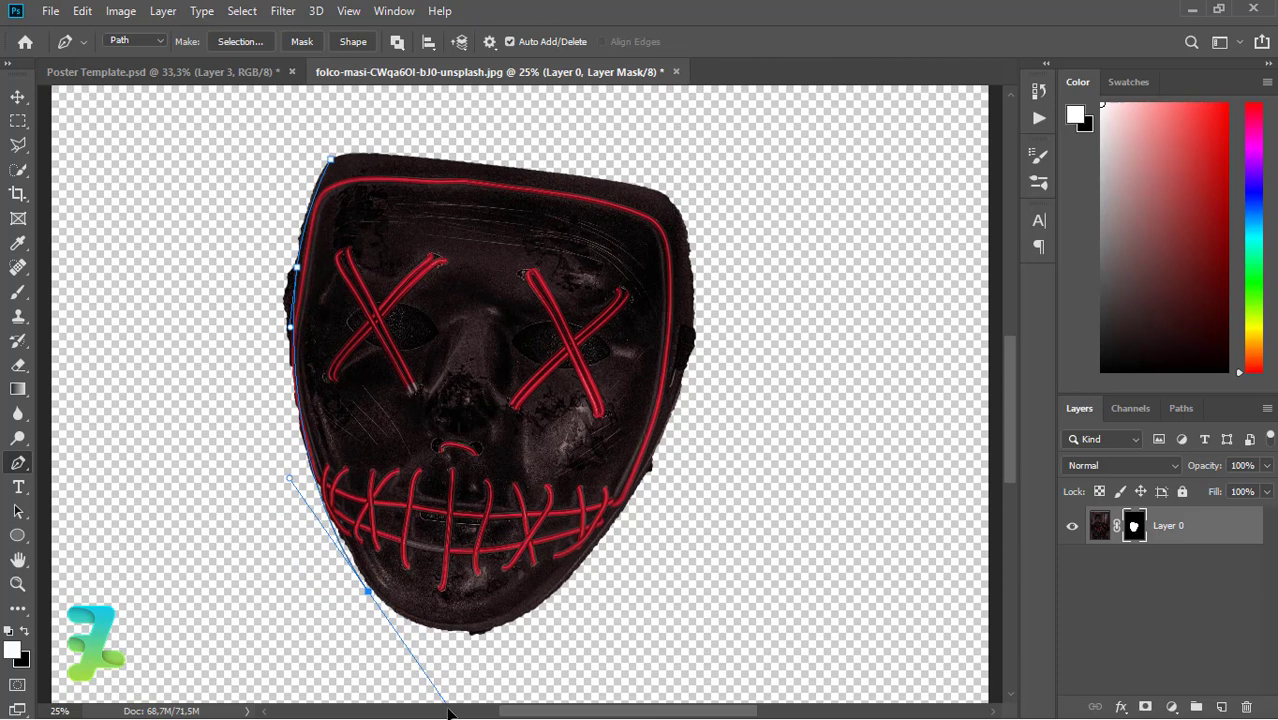
{"action": "scroll", "coordinate": [415, 630], "scroll_direction": "down", "scroll_amount": 2}
{"action": "key", "text": "ctrl+z"}
- Continue the Pen path around the mask's bottom, right side and top edge
{"action": "left_click_drag", "start_coordinate": [313, 383], "coordinate": [347, 467]}
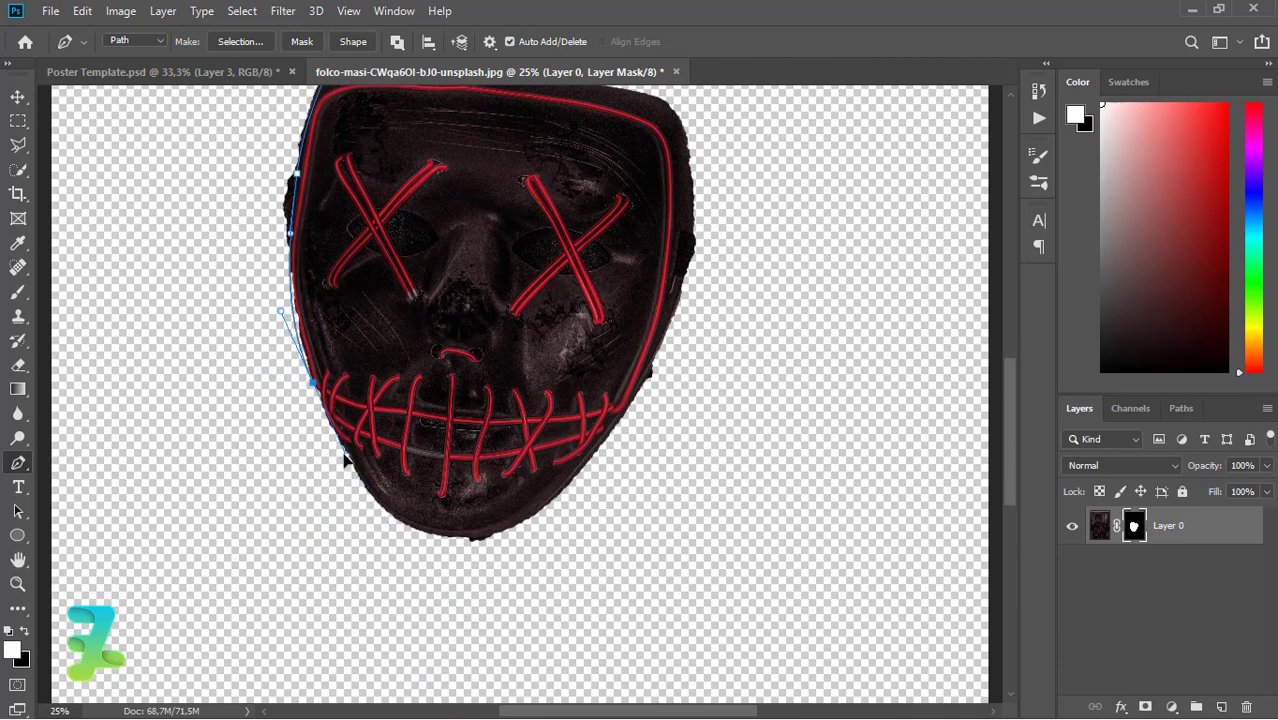
{"action": "left_click_drag", "start_coordinate": [417, 528], "coordinate": [463, 538]}
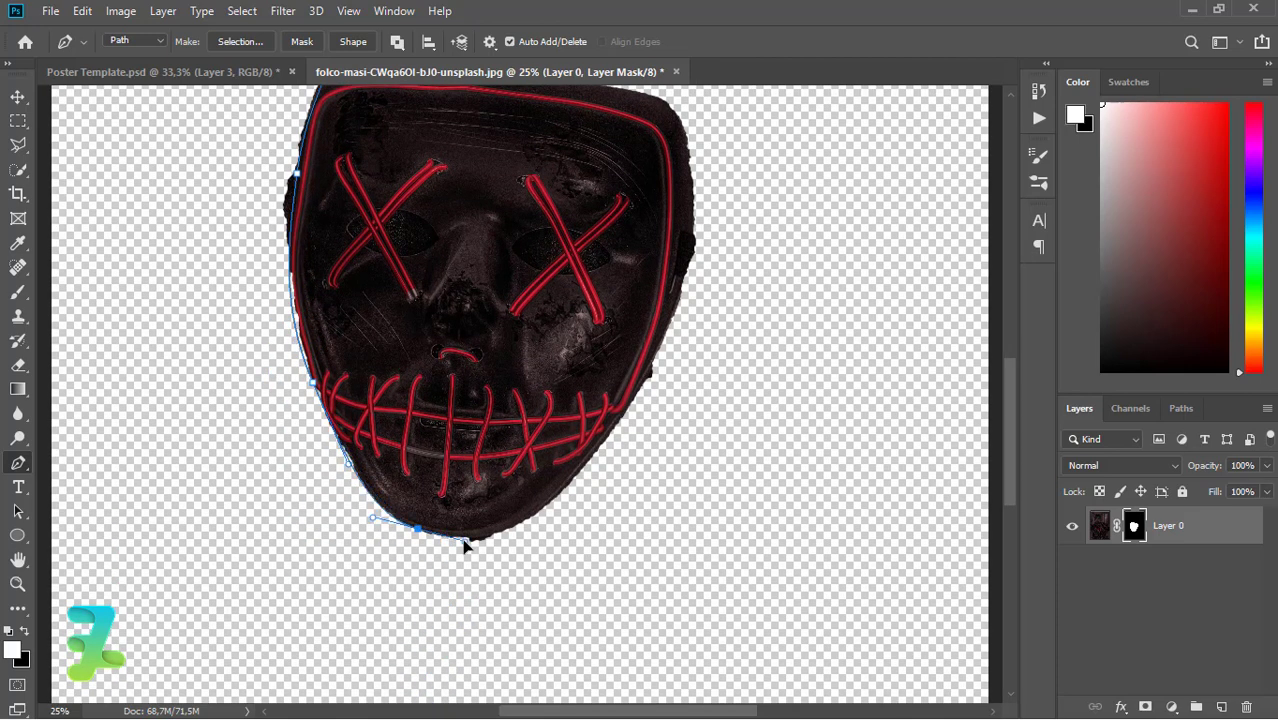
{"action": "left_click_drag", "start_coordinate": [535, 513], "coordinate": [569, 490]}
{"action": "left_click_drag", "start_coordinate": [639, 388], "coordinate": [657, 361]}
{"action": "left_click_drag", "start_coordinate": [681, 290], "coordinate": [686, 155]}
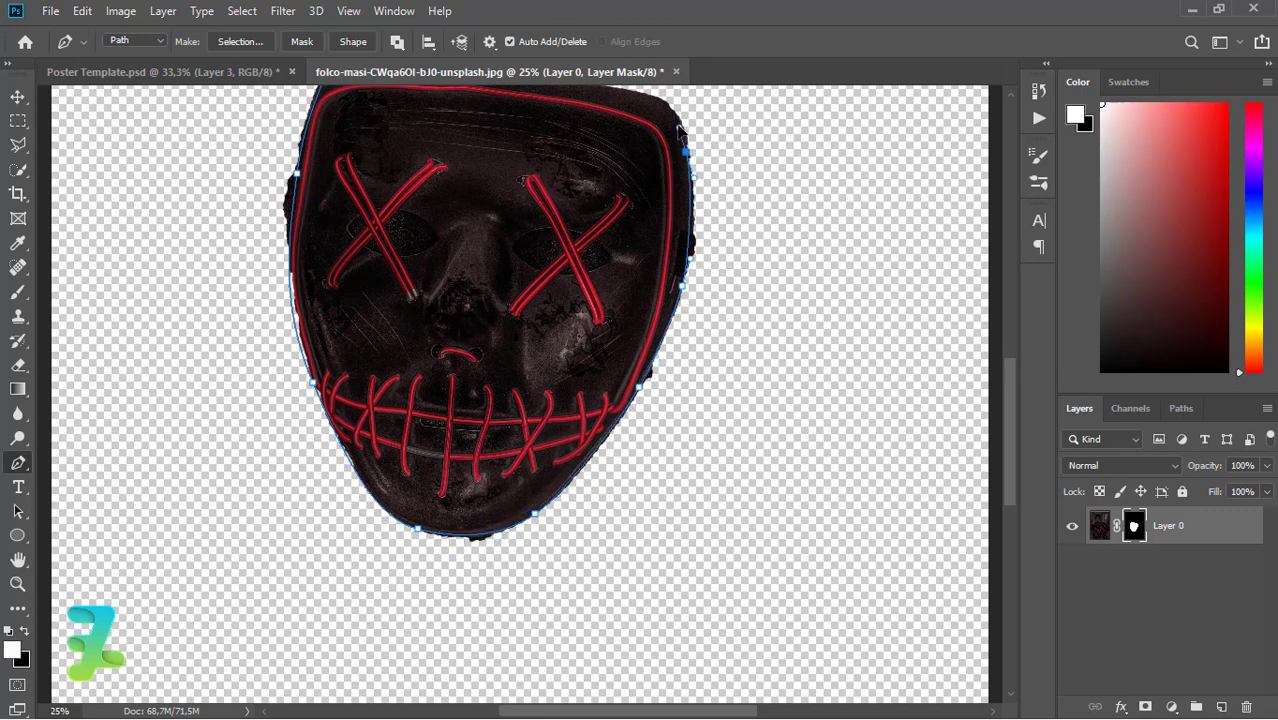
{"action": "scroll", "coordinate": [679, 240], "scroll_direction": "up", "scroll_amount": 3}
{"action": "left_click_drag", "start_coordinate": [675, 231], "coordinate": [651, 215]}
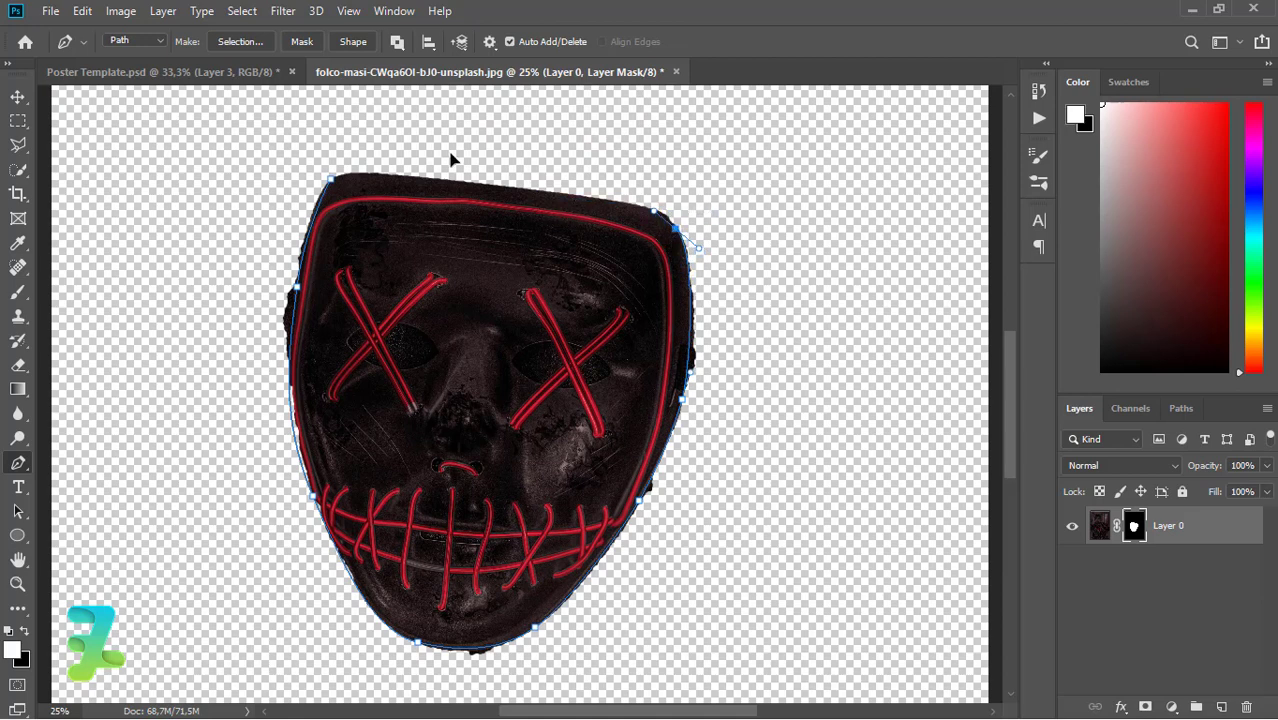
{"action": "left_click", "coordinate": [570, 195]}
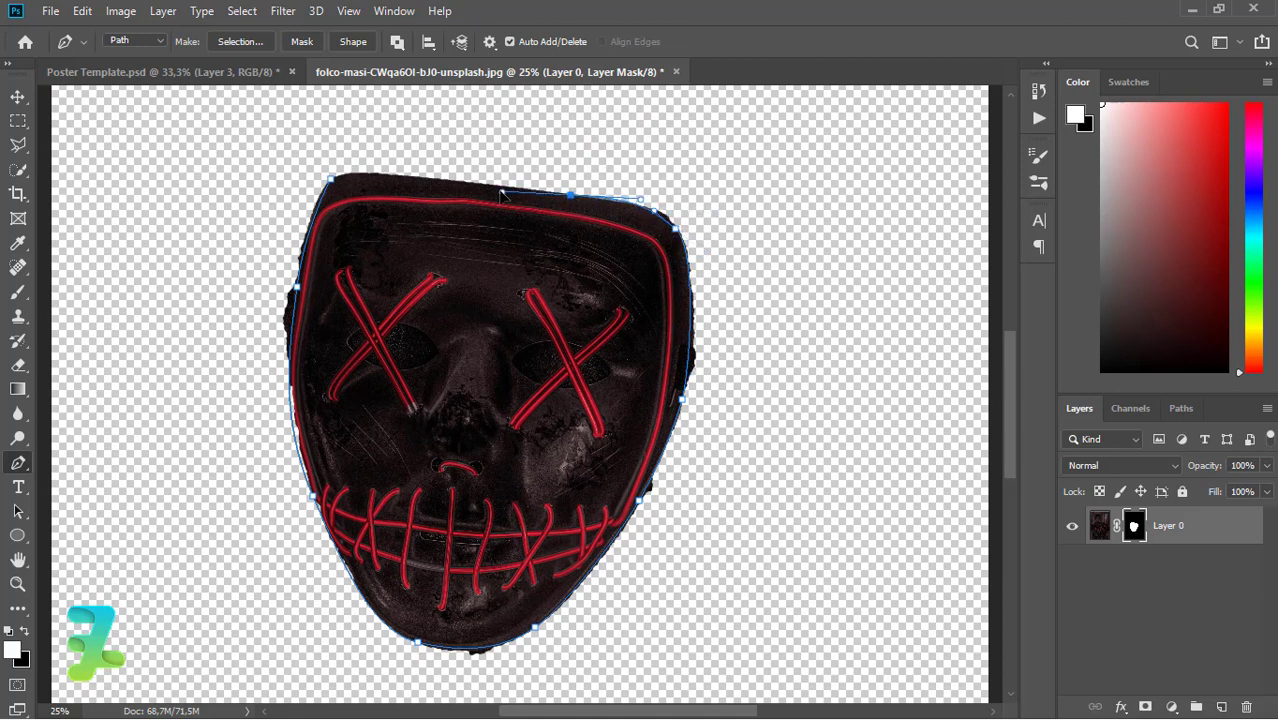
{"action": "left_click", "coordinate": [387, 177]}
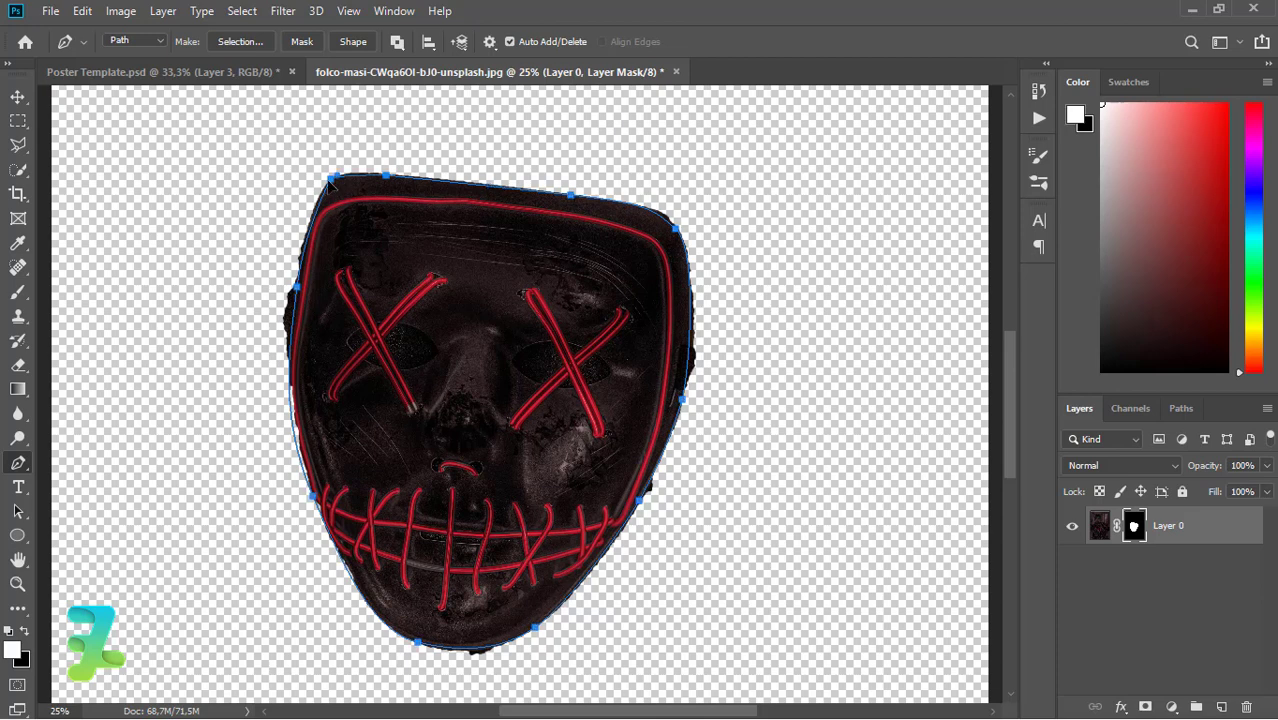
{"action": "left_click", "coordinate": [349, 171]}
- Turn the outline path into a selection, brush over the layer mask, then deselect
{"action": "right_click", "coordinate": [345, 221]}
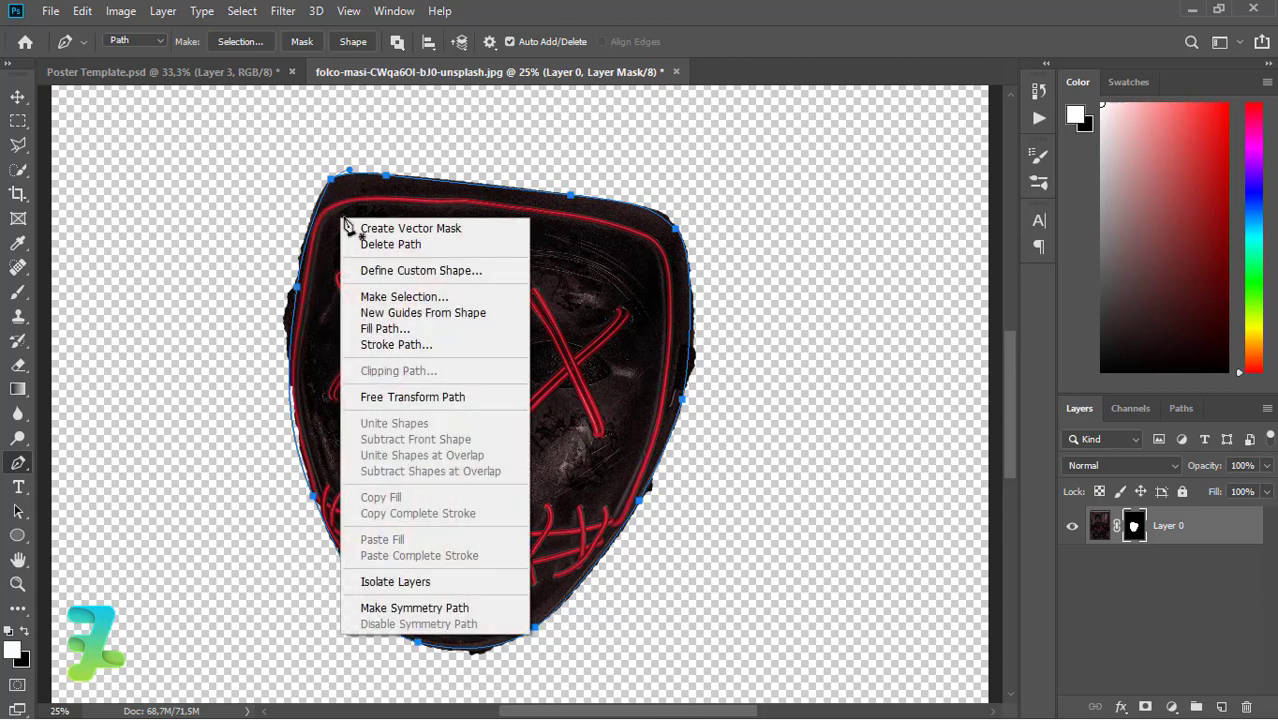
{"action": "left_click", "coordinate": [393, 298]}
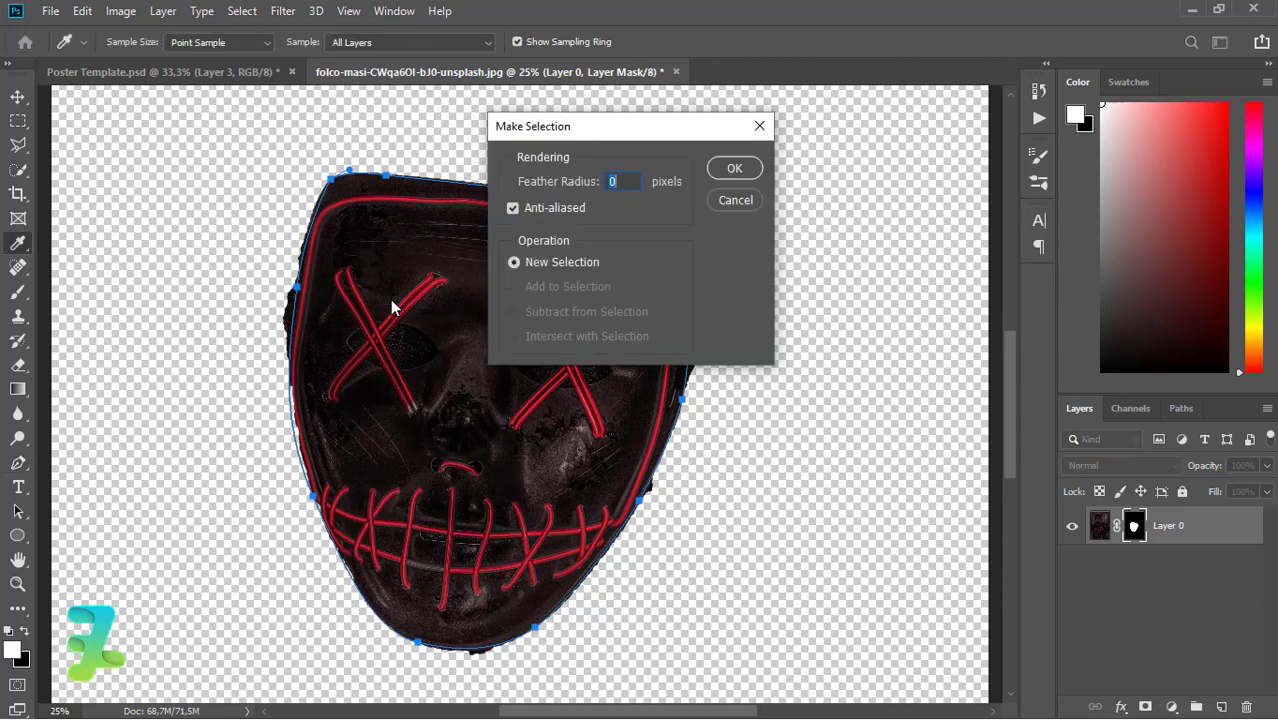
{"action": "key", "text": "Return"}
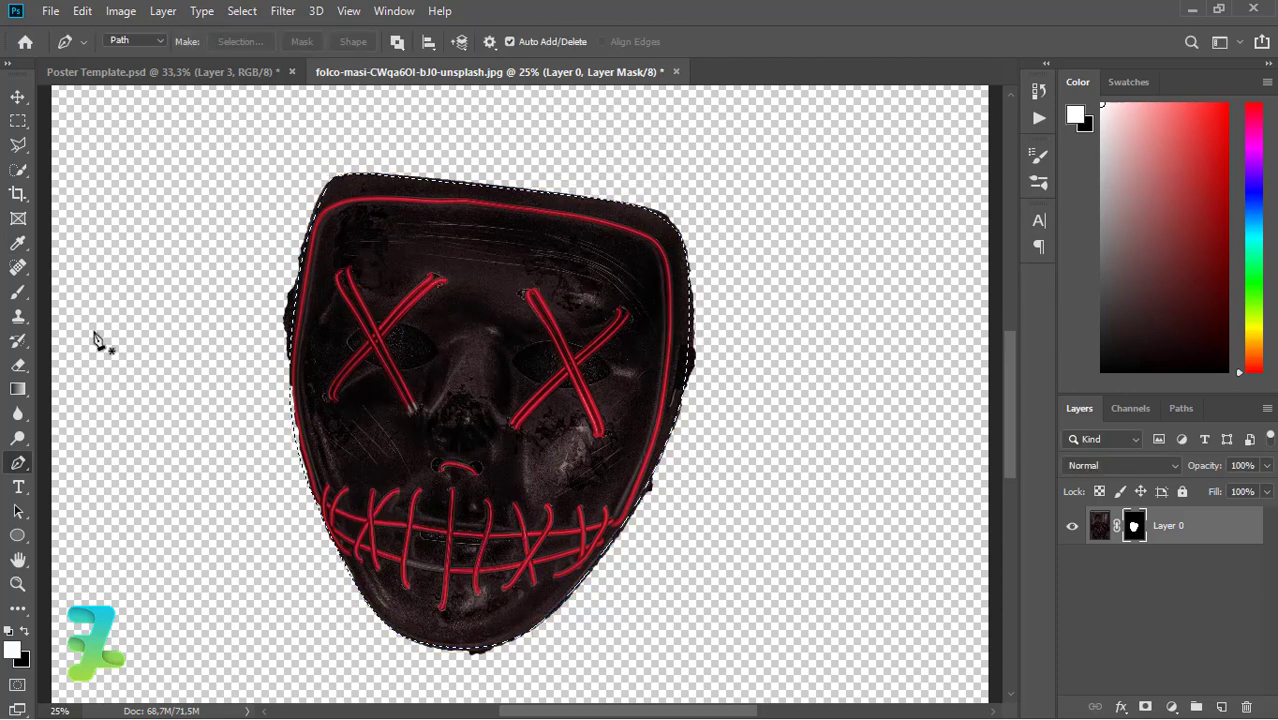
{"action": "left_click", "coordinate": [17, 294]}
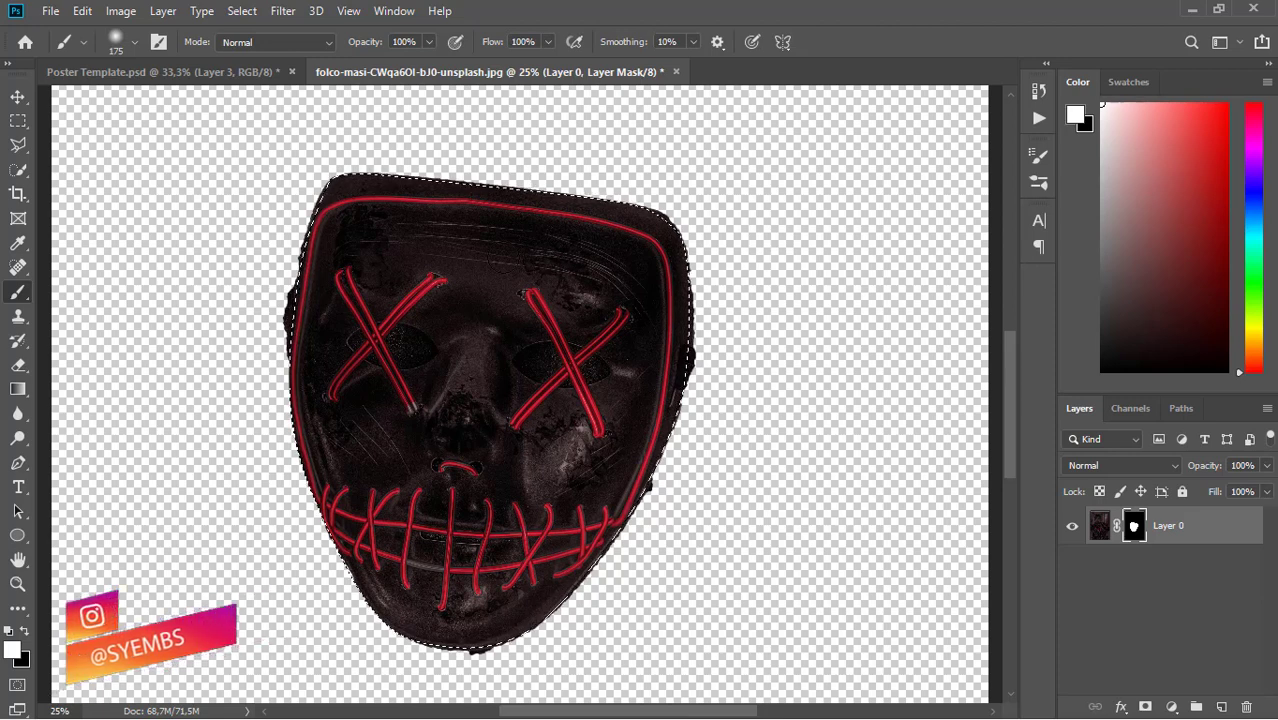
{"action": "key", "text": "ctrl+d"}
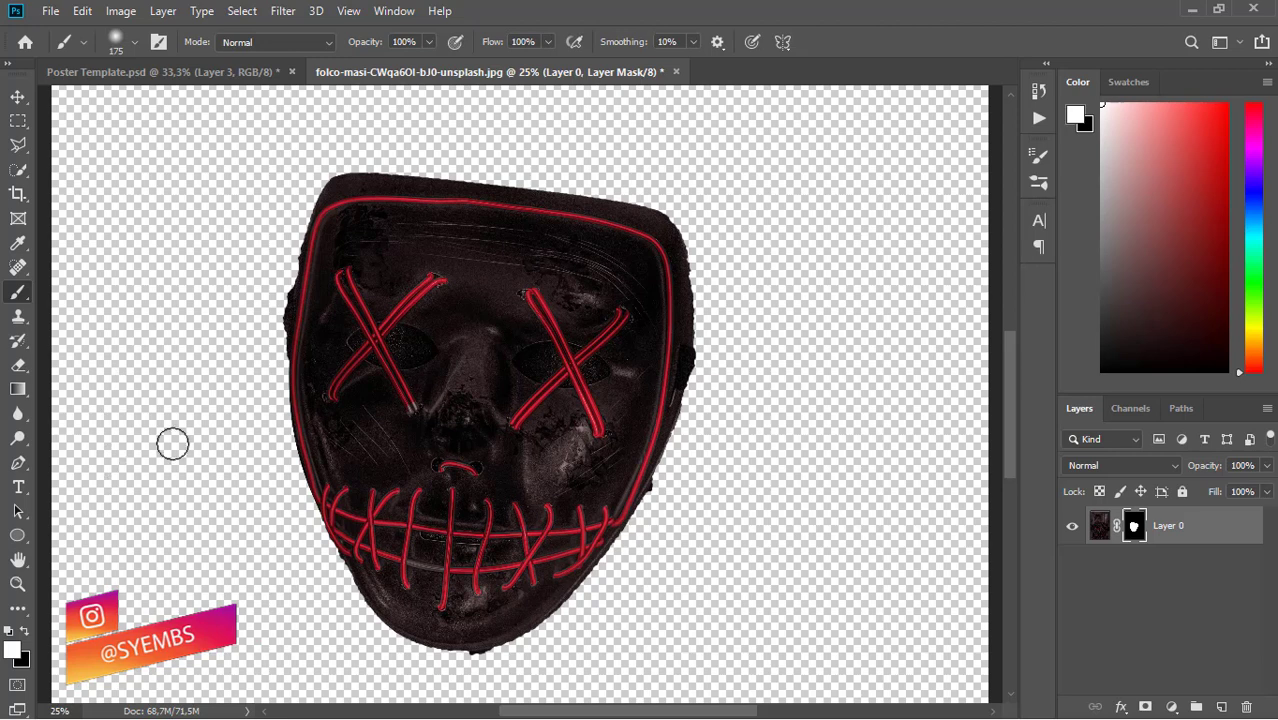
- Draw a closed Pen path around the fringe on the mask's left edge
{"action": "left_click", "coordinate": [18, 463]}
{"action": "left_click", "coordinate": [329, 183]}
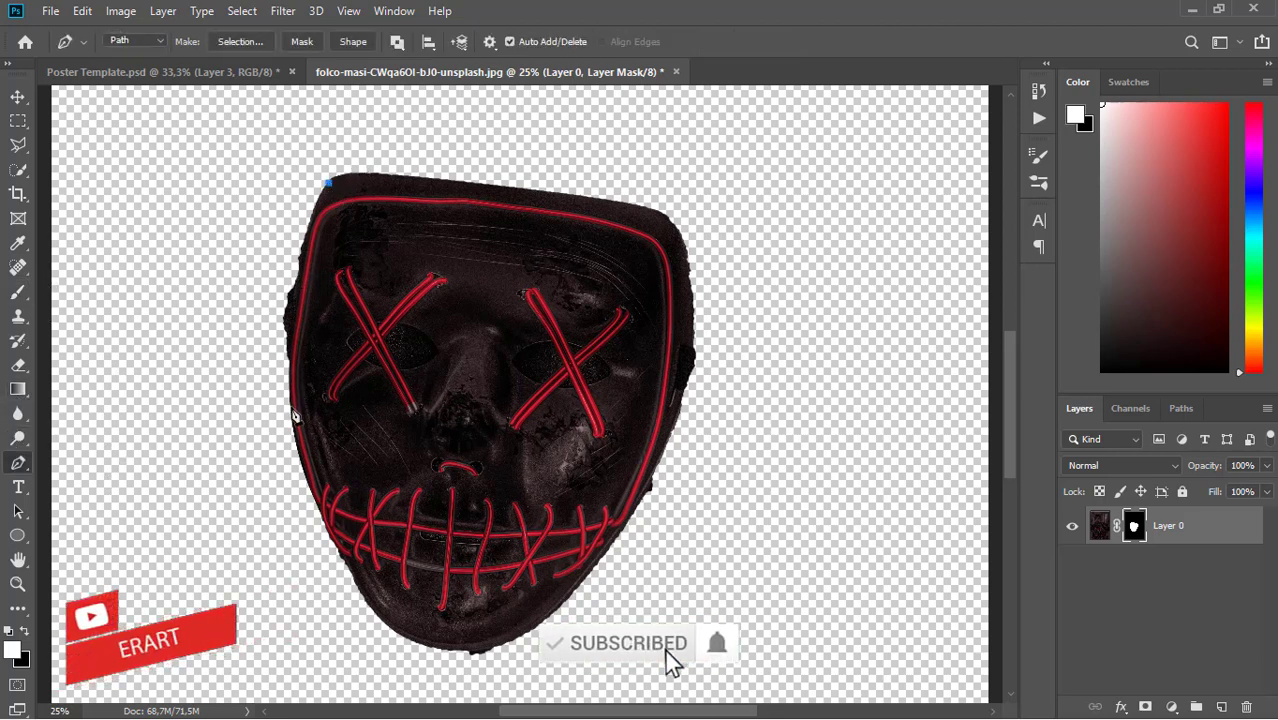
{"action": "left_click_drag", "start_coordinate": [289, 357], "coordinate": [283, 503]}
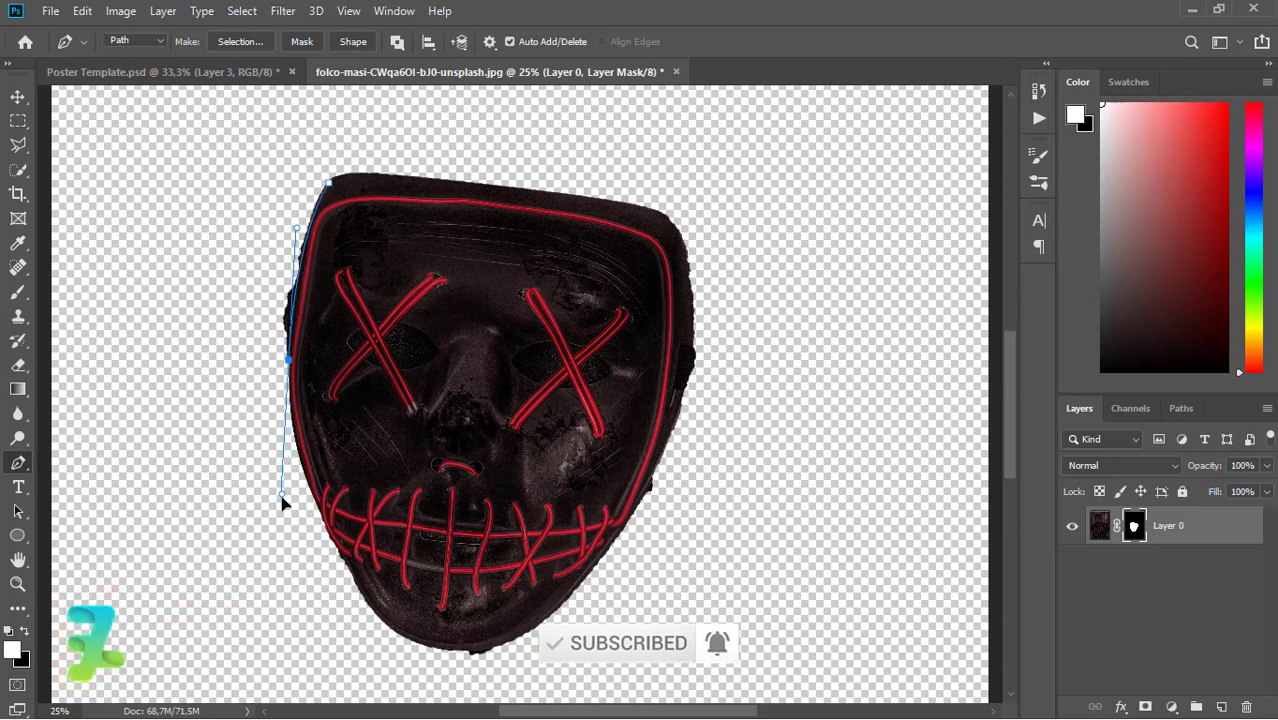
{"action": "left_click", "coordinate": [230, 371]}
{"action": "left_click", "coordinate": [242, 213]}
{"action": "left_click", "coordinate": [293, 185]}
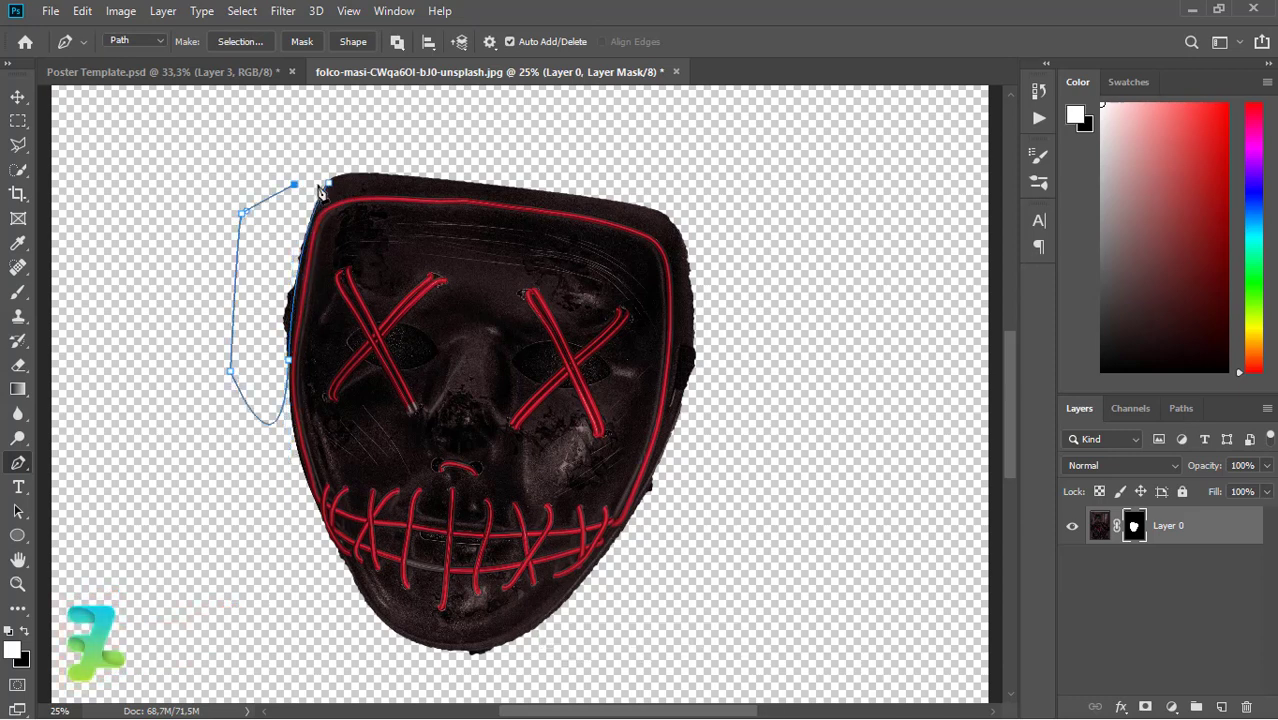
{"action": "left_click", "coordinate": [330, 186]}
- Convert the left-edge path to a selection, paint it out in black, and deselect
{"action": "right_click", "coordinate": [284, 232]}
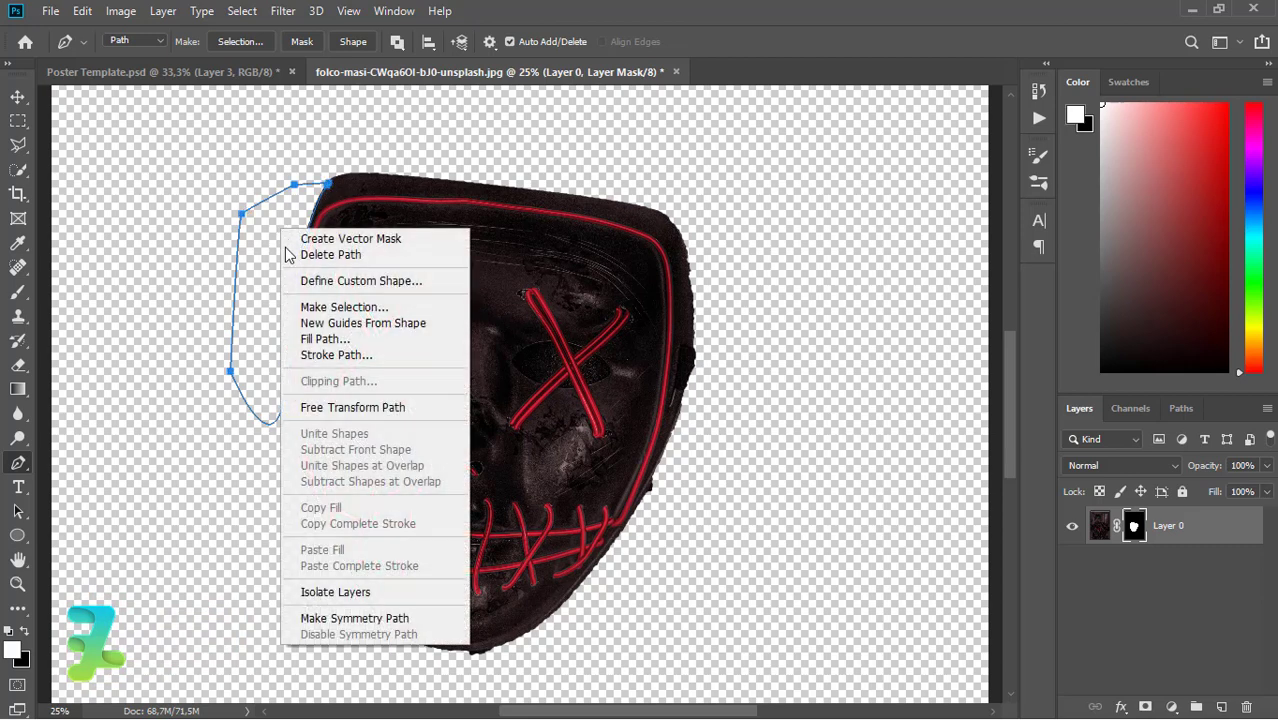
{"action": "left_click", "coordinate": [300, 307]}
{"action": "key", "text": "Return"}
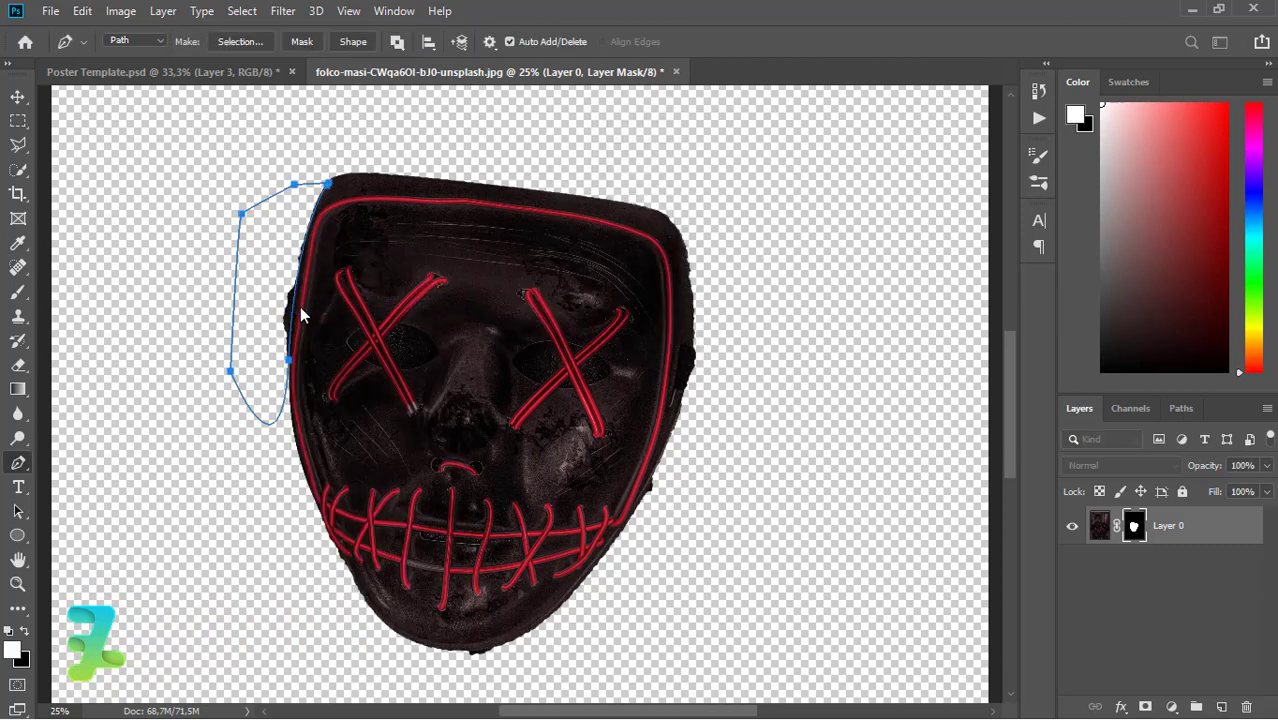
{"action": "key", "text": "x"}
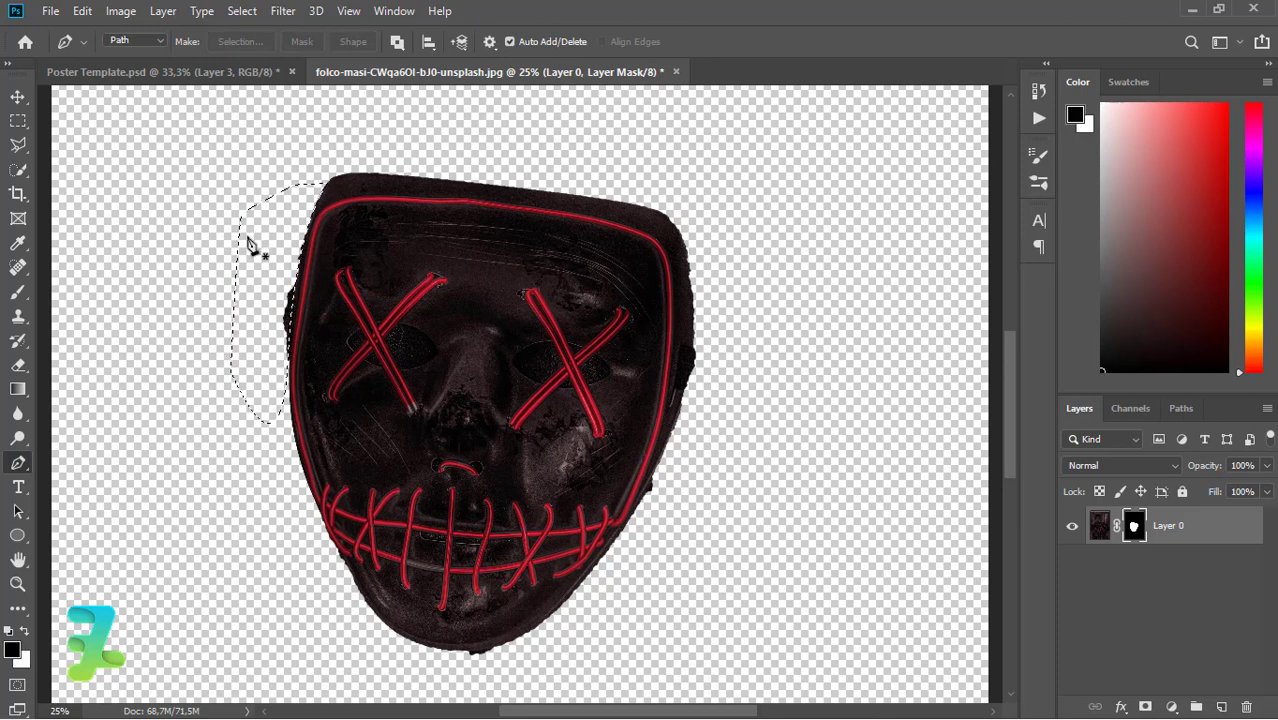
{"action": "left_click", "coordinate": [18, 292]}
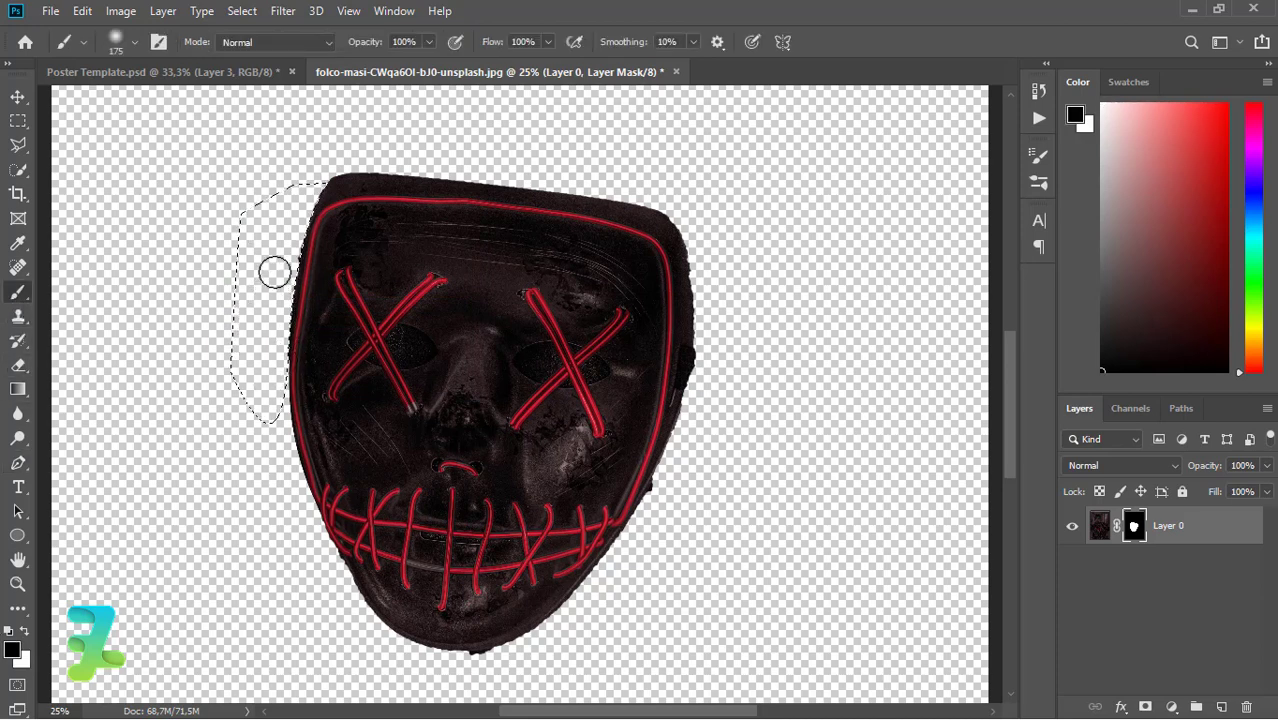
{"action": "key", "text": "ctrl+d"}
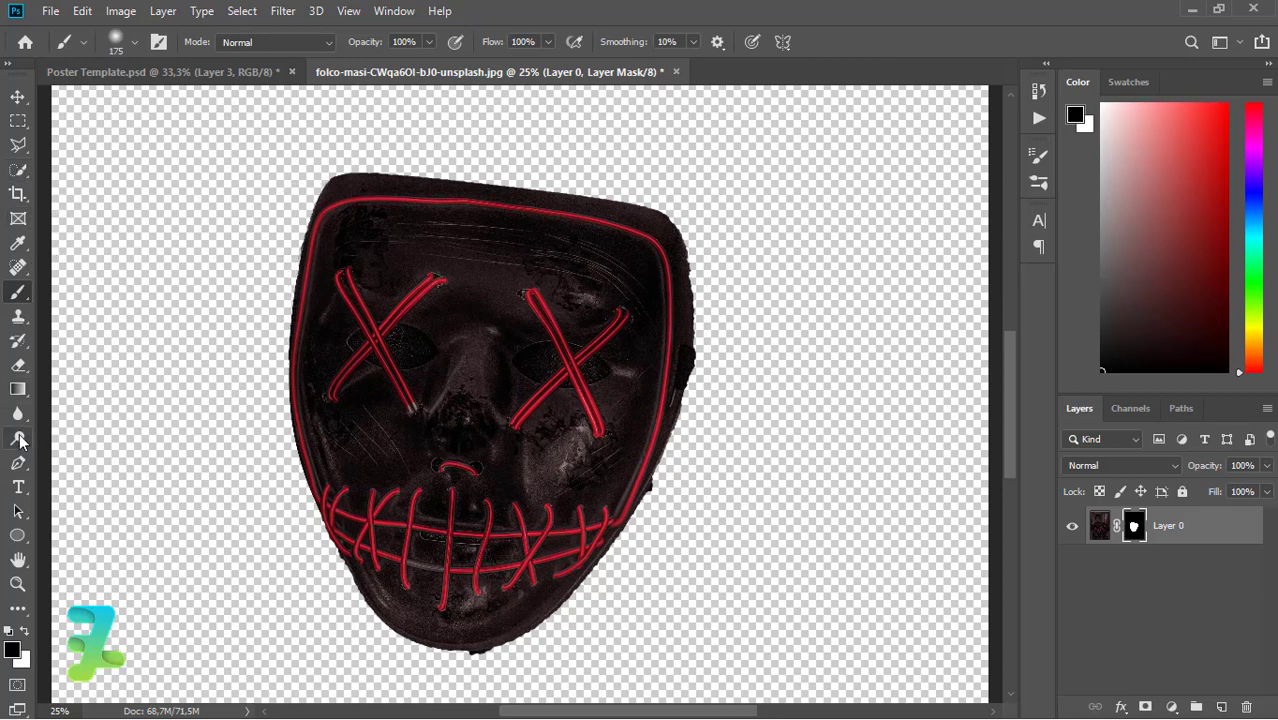
- Start a Pen path along the mask's bottom and right edges, undoing misplaced points
{"action": "left_click", "coordinate": [18, 462]}
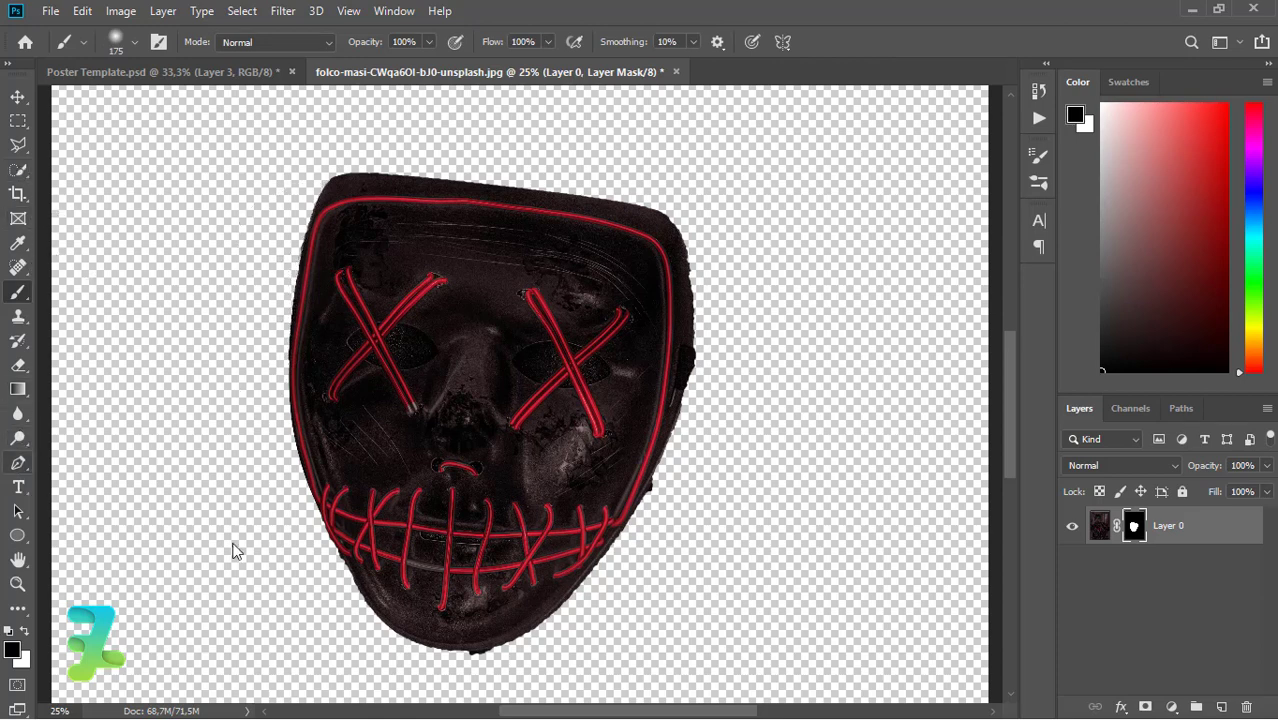
{"action": "left_click", "coordinate": [449, 652]}
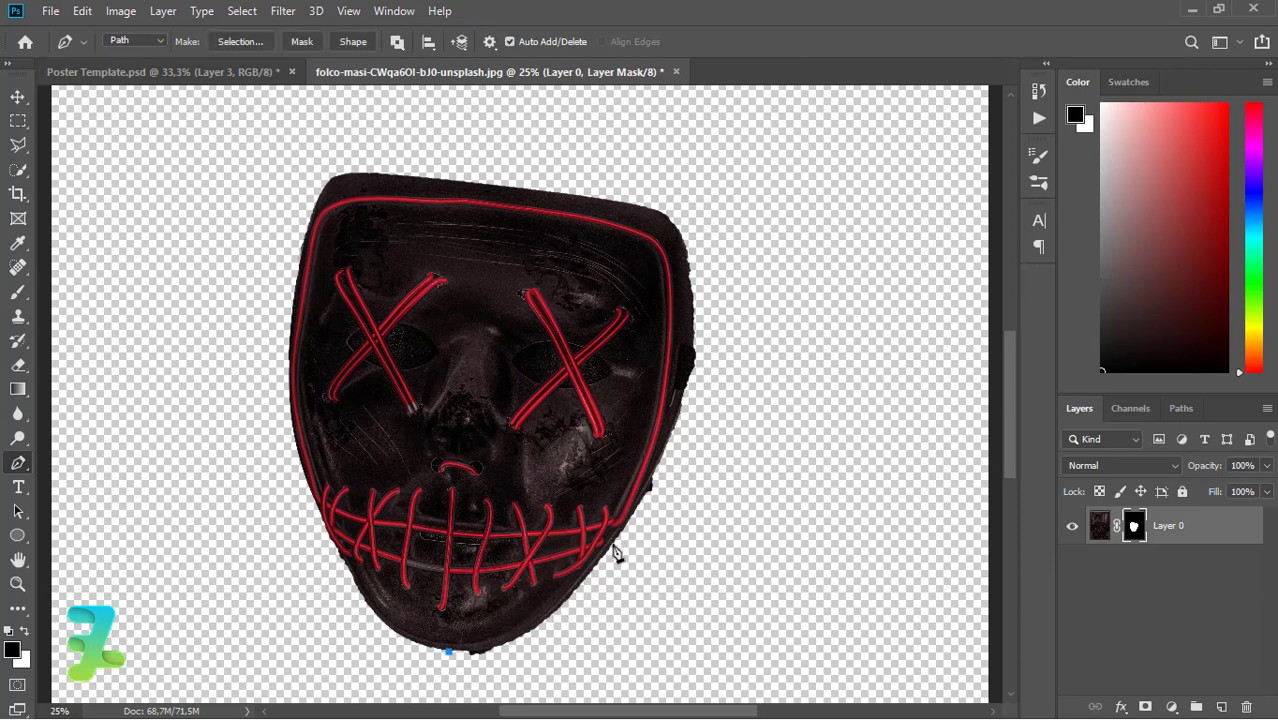
{"action": "left_click_drag", "start_coordinate": [613, 541], "coordinate": [678, 432]}
{"action": "key", "text": "ctrl+z"}
{"action": "left_click_drag", "start_coordinate": [527, 632], "coordinate": [546, 620]}
{"action": "left_click_drag", "start_coordinate": [619, 536], "coordinate": [626, 522]}
{"action": "left_click_drag", "start_coordinate": [668, 437], "coordinate": [678, 422]}
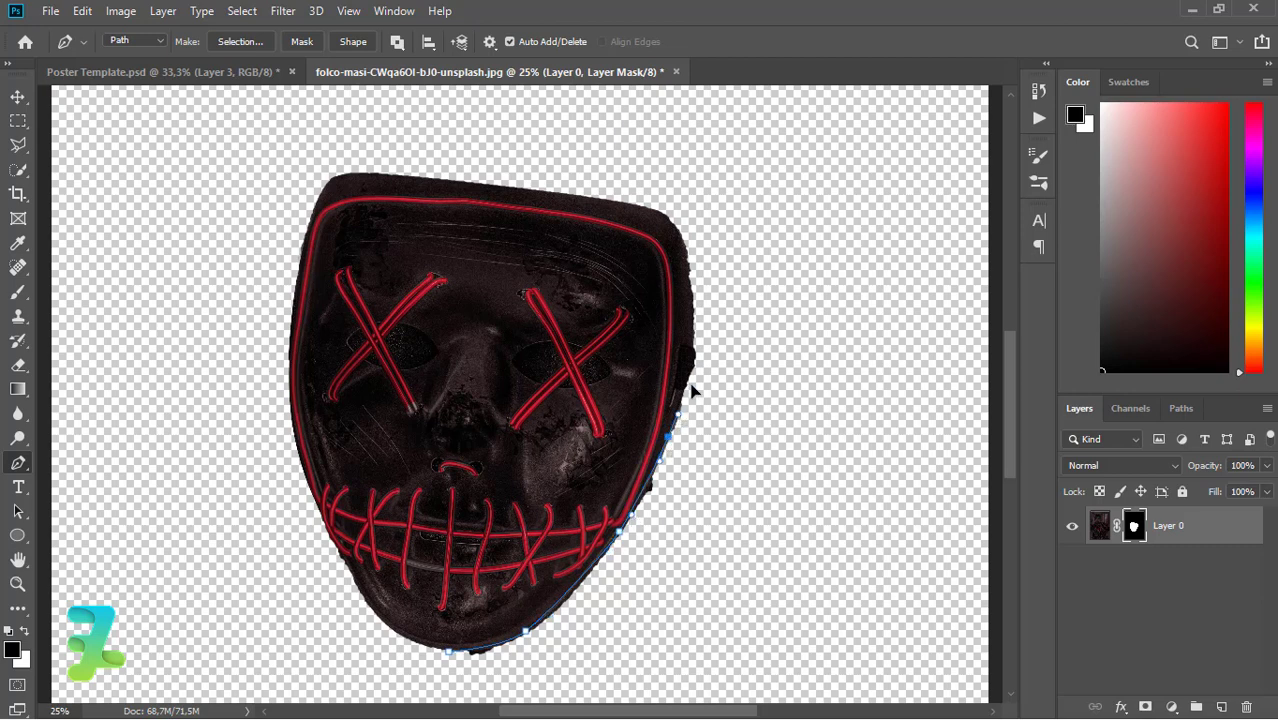
{"action": "left_click", "coordinate": [684, 390]}
{"action": "left_click_drag", "start_coordinate": [698, 251], "coordinate": [681, 236]}
{"action": "key", "text": "ctrl+z"}
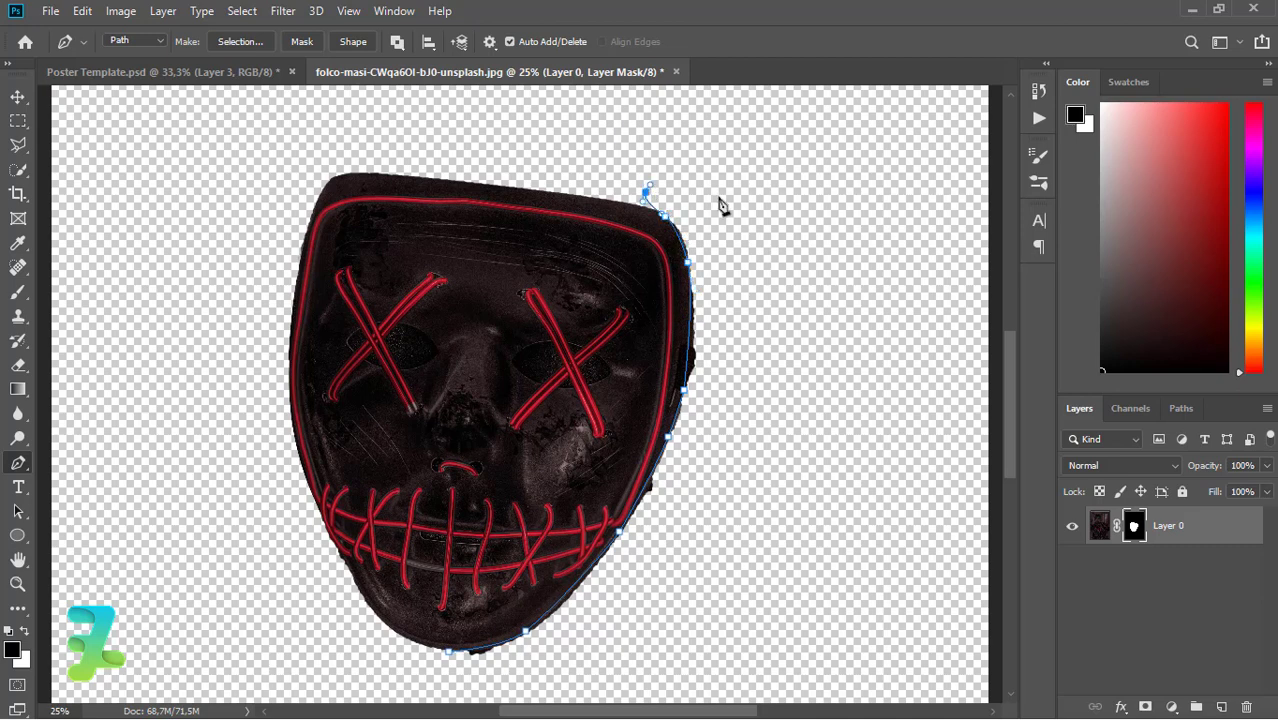
- Close the right-edge path with points outside the right side and bottom
{"action": "left_click_drag", "start_coordinate": [718, 195], "coordinate": [779, 291]}
{"action": "left_click", "coordinate": [705, 498]}
{"action": "left_click", "coordinate": [665, 567]}
{"action": "left_click", "coordinate": [597, 640]}
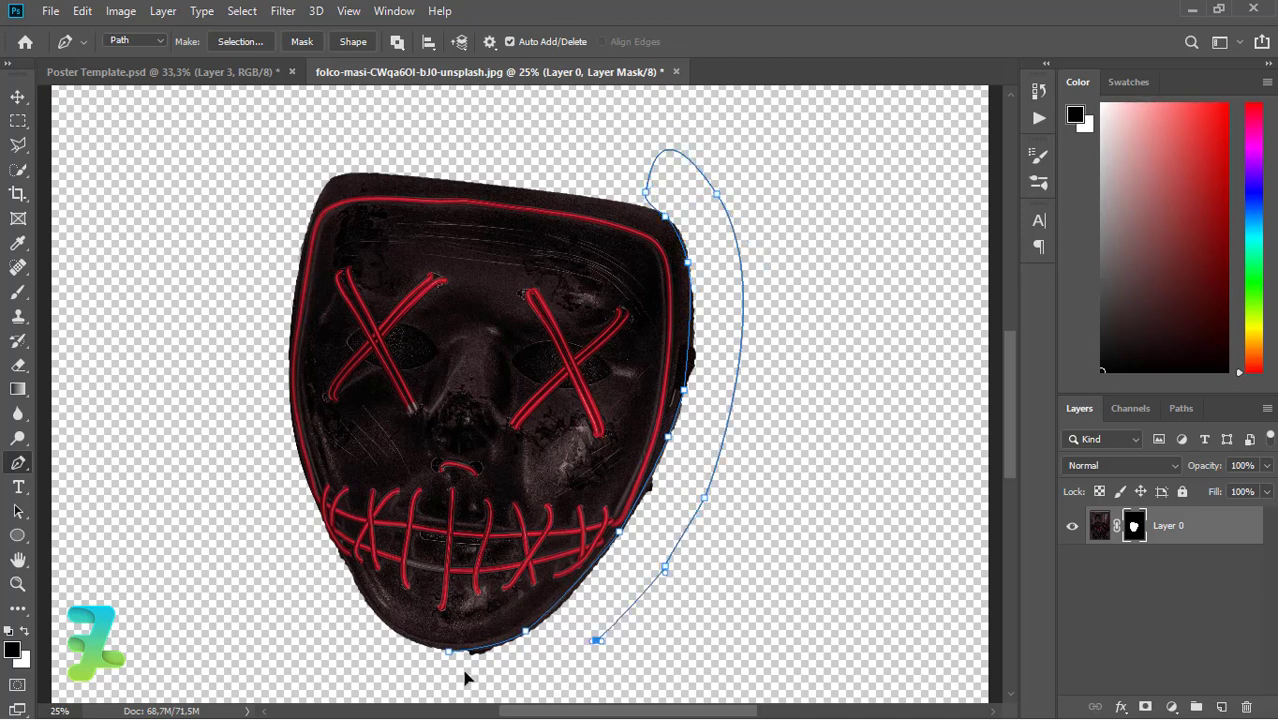
{"action": "left_click", "coordinate": [476, 676]}
{"action": "left_click", "coordinate": [448, 652]}
- Convert the right-edge path to a selection, paint out the dark fringe, and deselect
{"action": "right_click", "coordinate": [586, 601]}
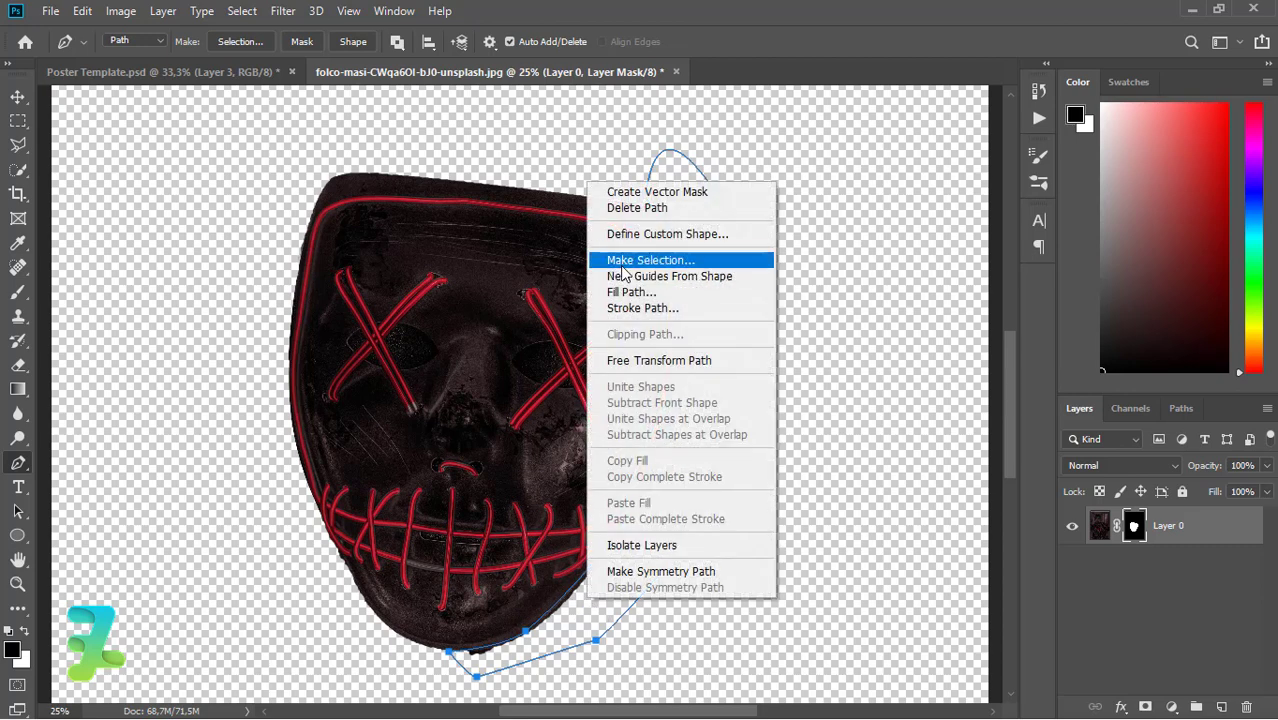
{"action": "left_click", "coordinate": [621, 262]}
{"action": "key", "text": "Return"}
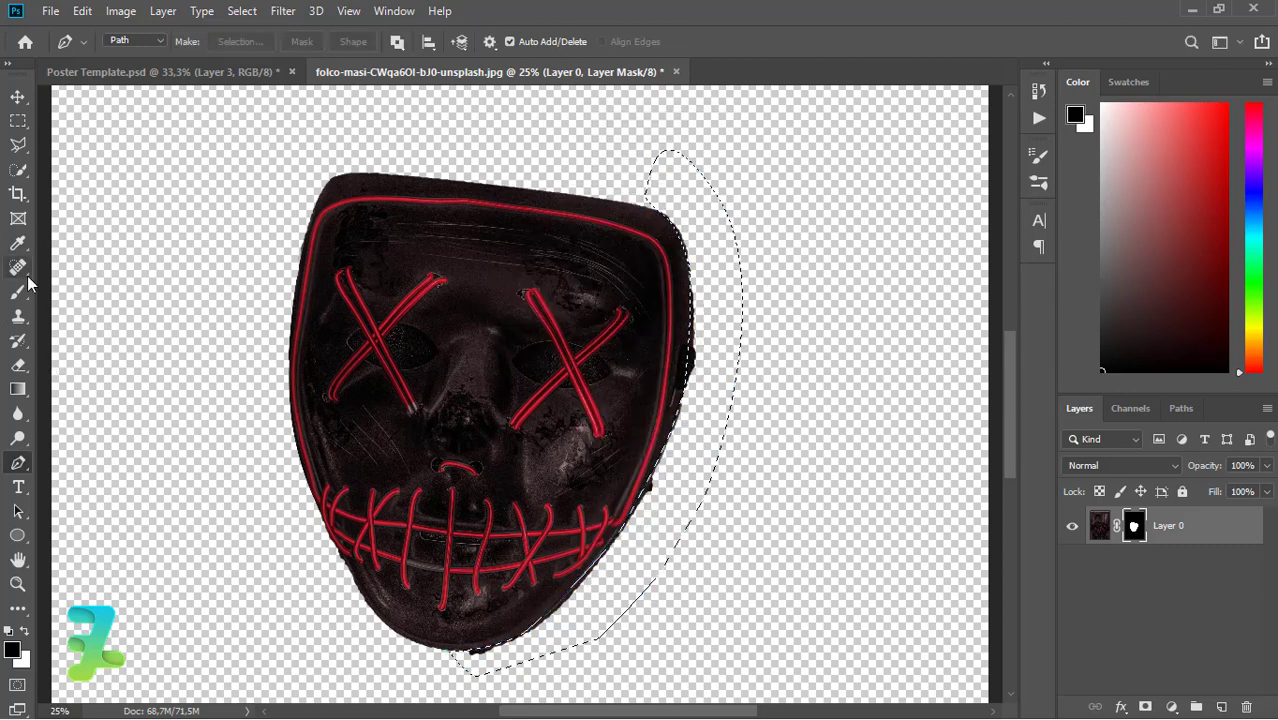
{"action": "left_click", "coordinate": [19, 291]}
{"action": "mouse_move", "coordinate": [650, 222]}
{"action": "left_mouse_down"}
{"action": "mouse_move", "coordinate": [648, 505]}
{"action": "mouse_move", "coordinate": [490, 670]}
{"action": "mouse_move", "coordinate": [508, 634]}
{"action": "left_mouse_up"}
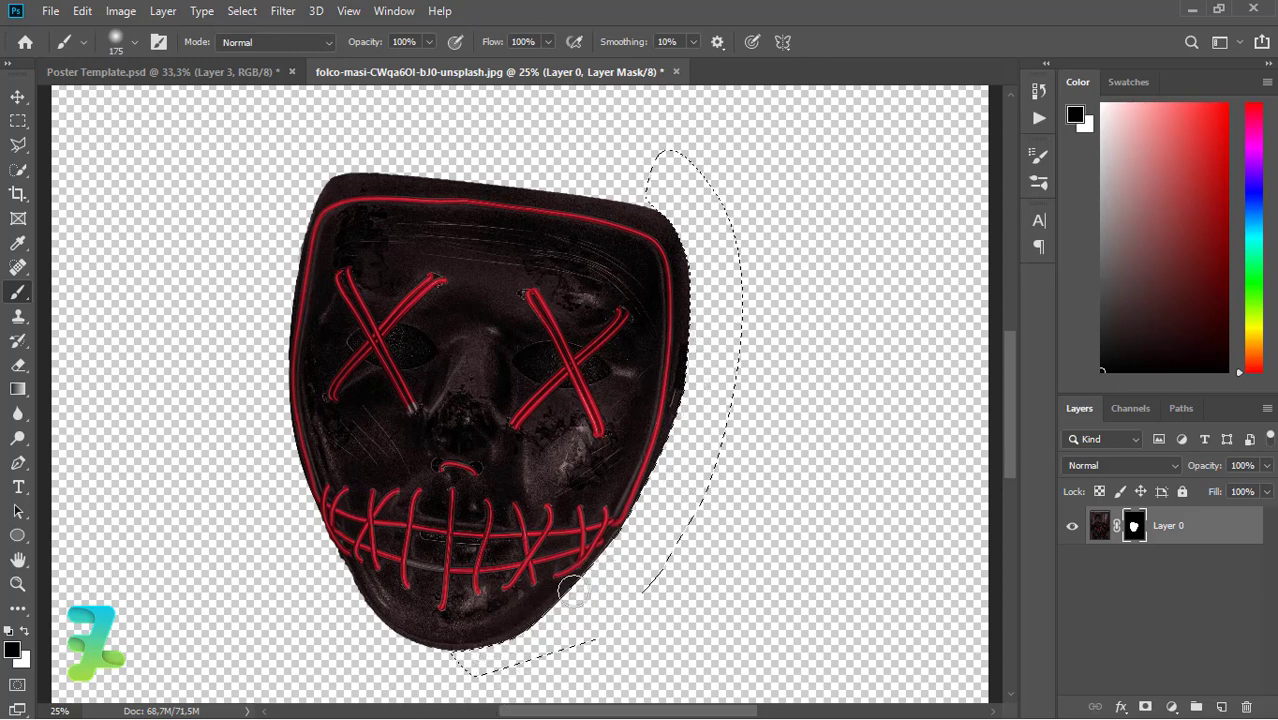
{"action": "key", "text": "ctrl+d"}
{"action": "left_click", "coordinate": [18, 96]}
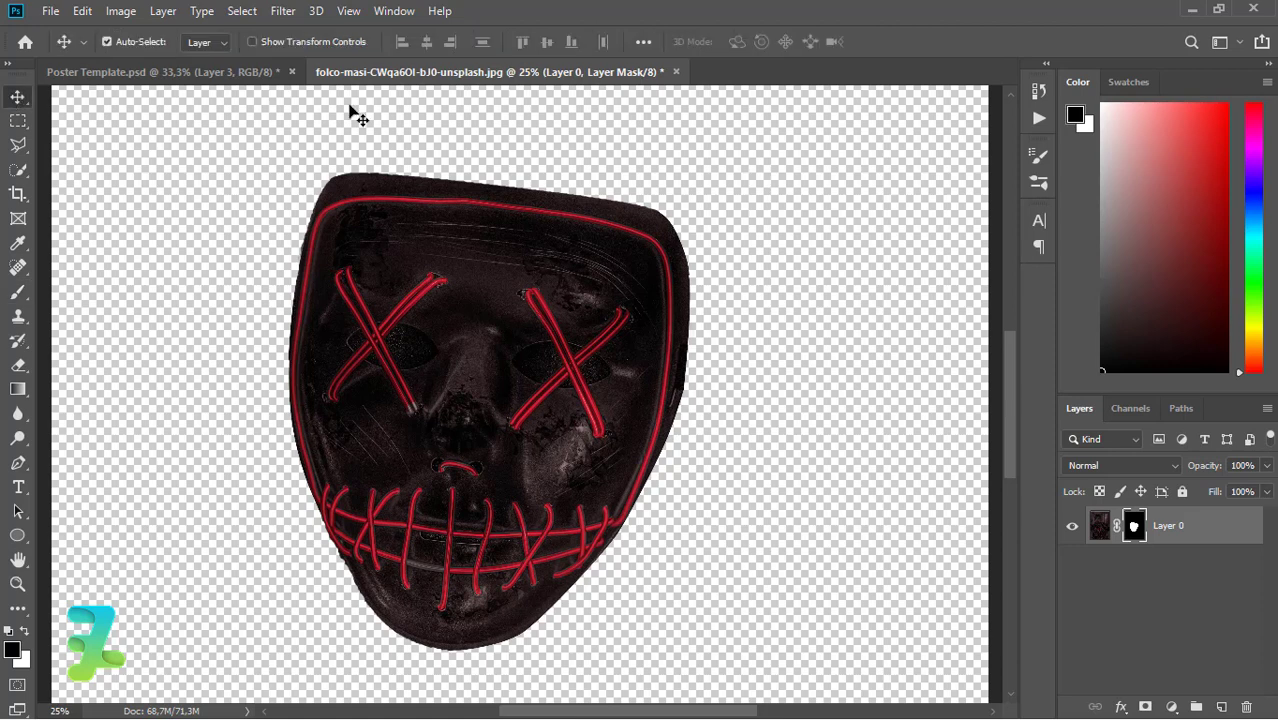
- Drag the neon mask cutout into Poster Template as Layer 4 and redock its window
{"action": "right_click", "coordinate": [344, 68]}
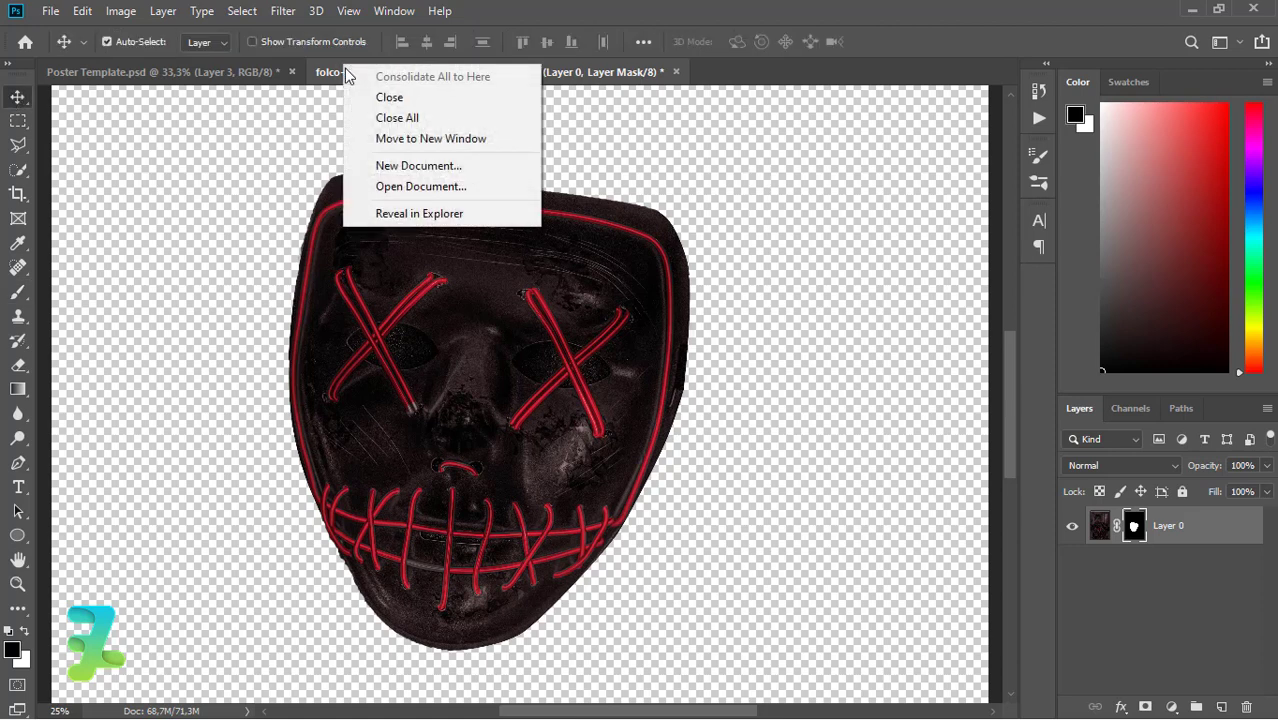
{"action": "left_click", "coordinate": [375, 139]}
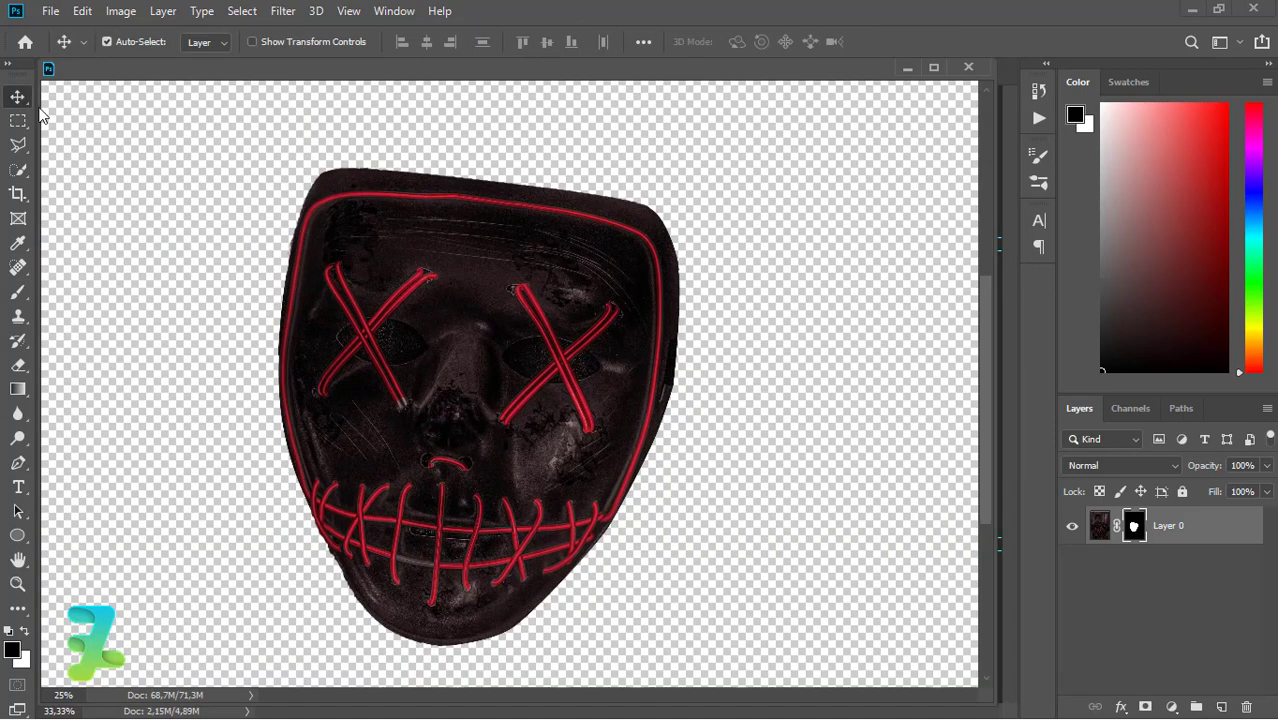
{"action": "left_click_drag", "start_coordinate": [480, 68], "coordinate": [906, 88]}
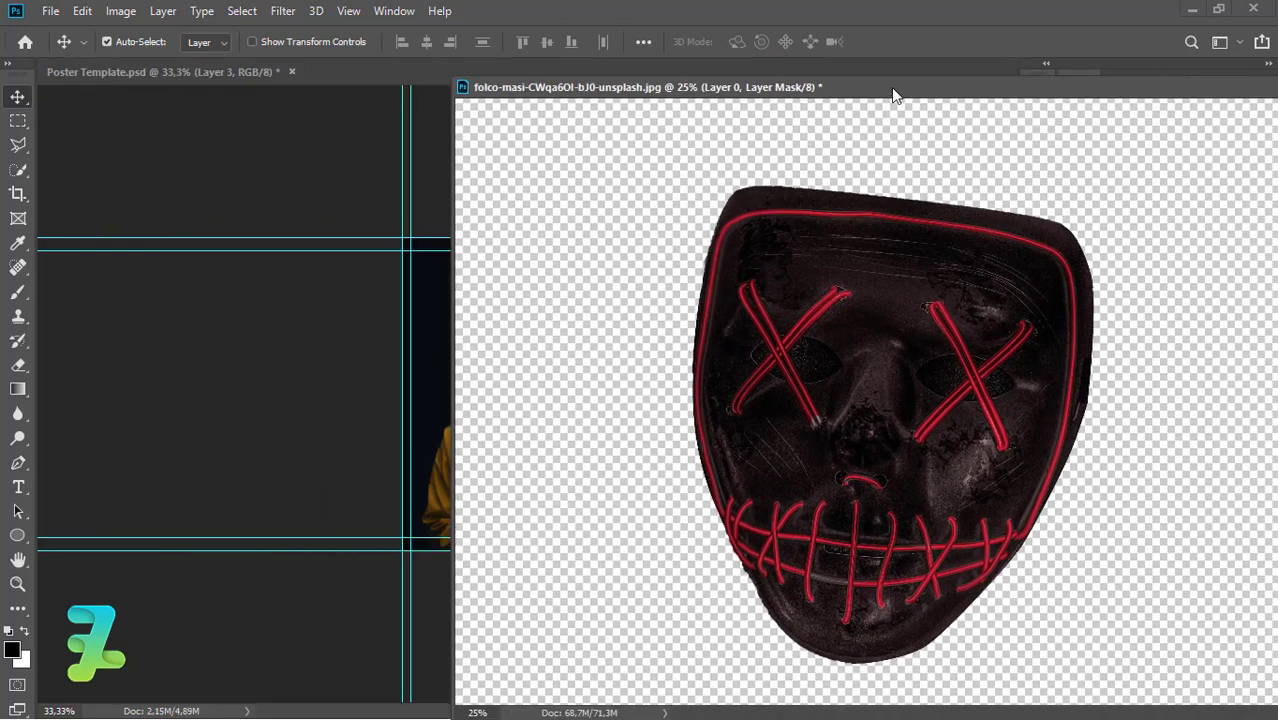
{"action": "left_click_drag", "start_coordinate": [830, 322], "coordinate": [442, 362]}
{"action": "left_click_drag", "start_coordinate": [624, 88], "coordinate": [474, 78]}
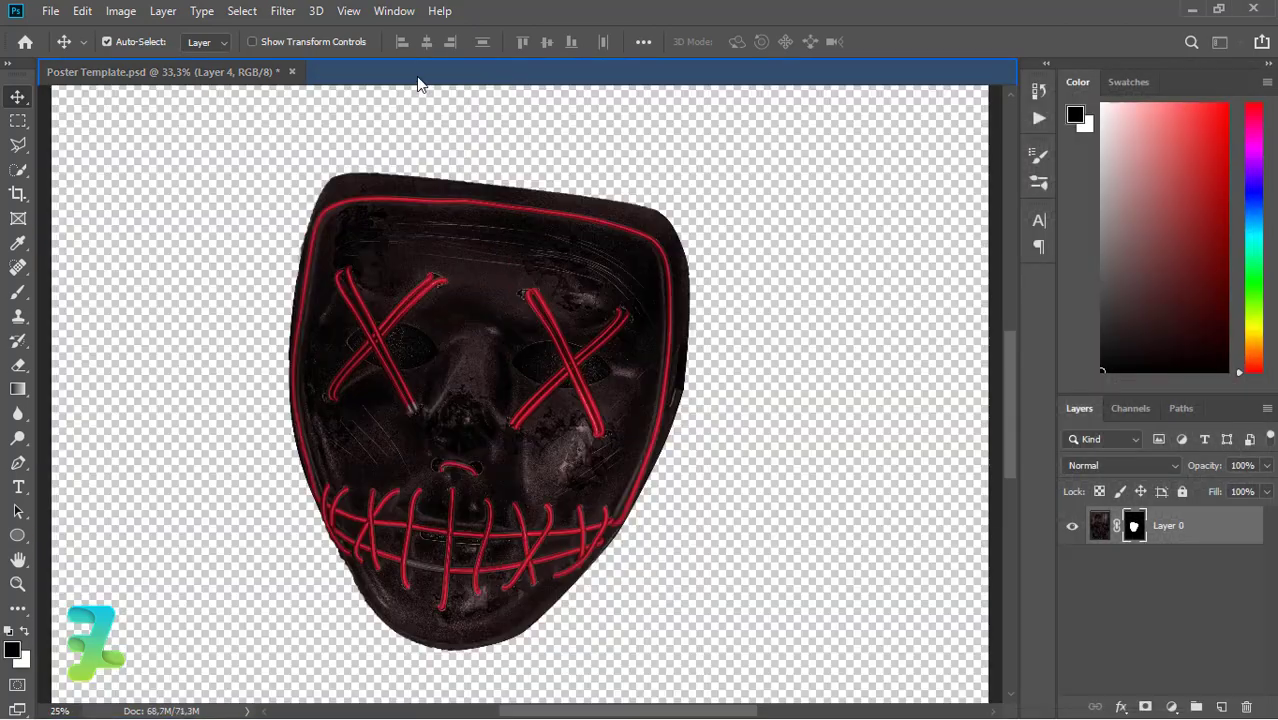
{"action": "left_click", "coordinate": [179, 70]}
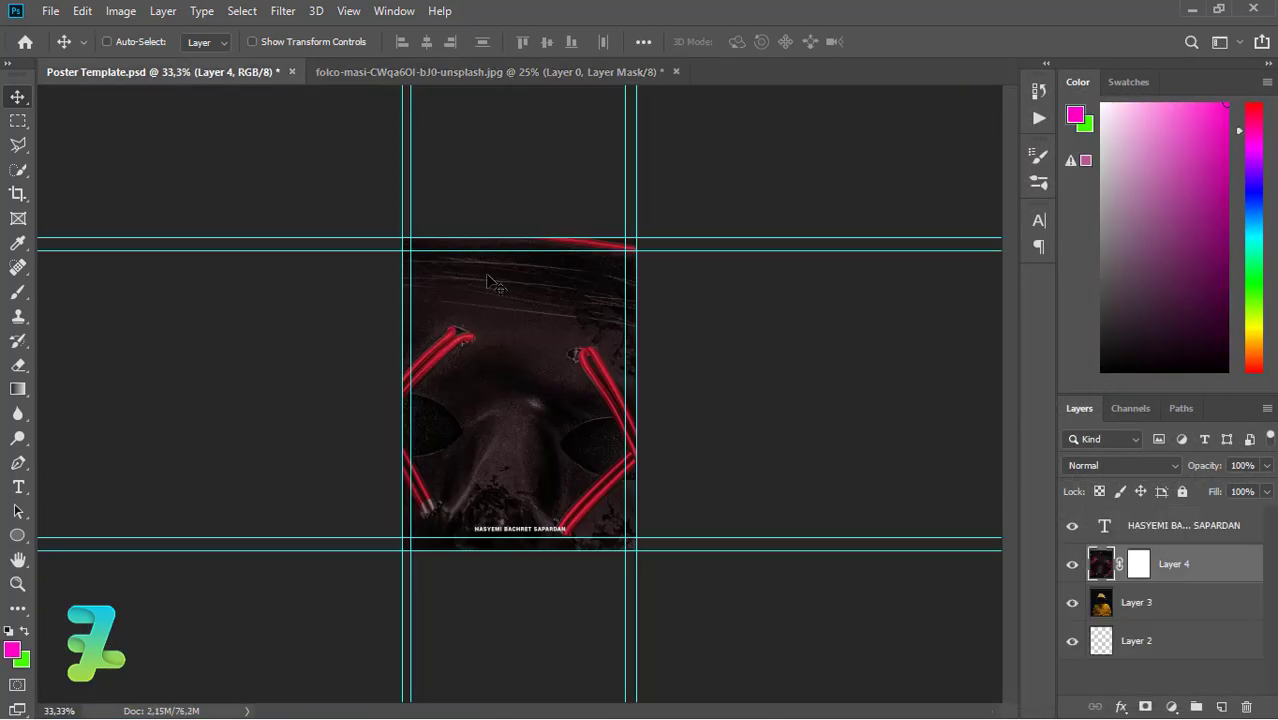
- Free-transform the mask layer, shrinking it to about a third and moving it up-right
{"action": "key", "text": "ctrl+t"}
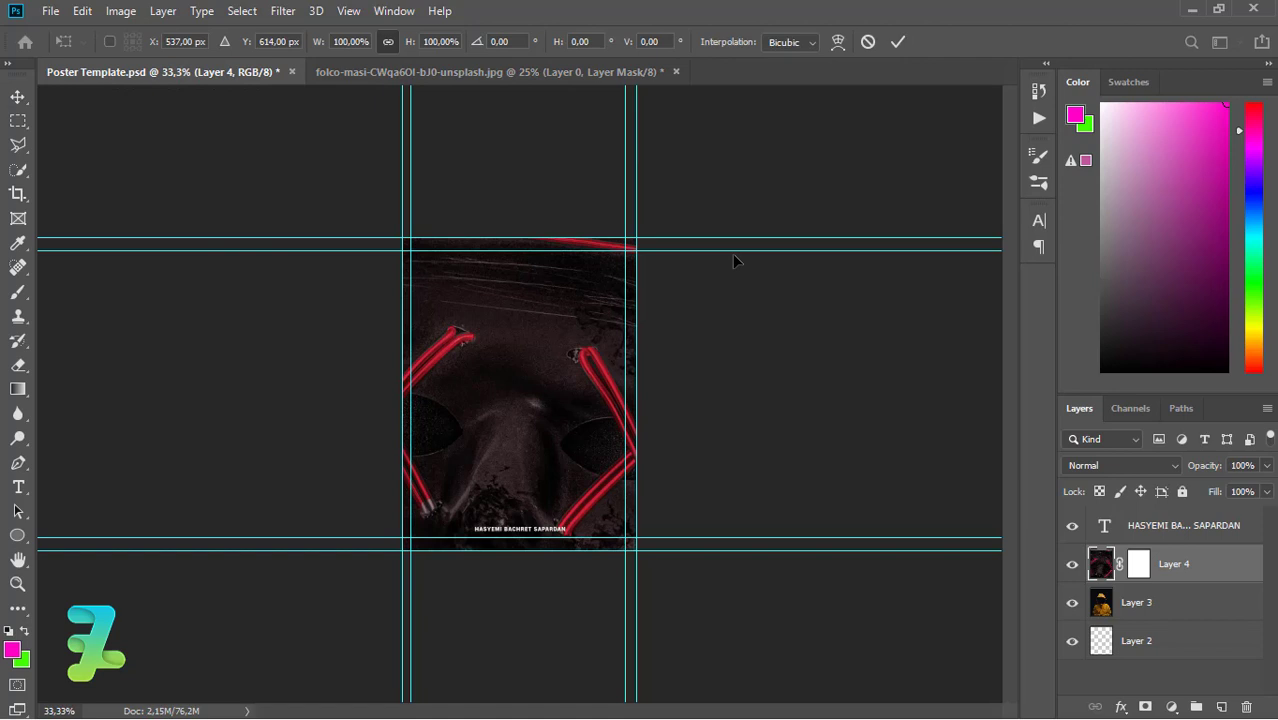
{"action": "key", "text": "ctrl+minus"}
{"action": "key", "text": "ctrl+minus"}
{"action": "key", "text": "ctrl+minus"}
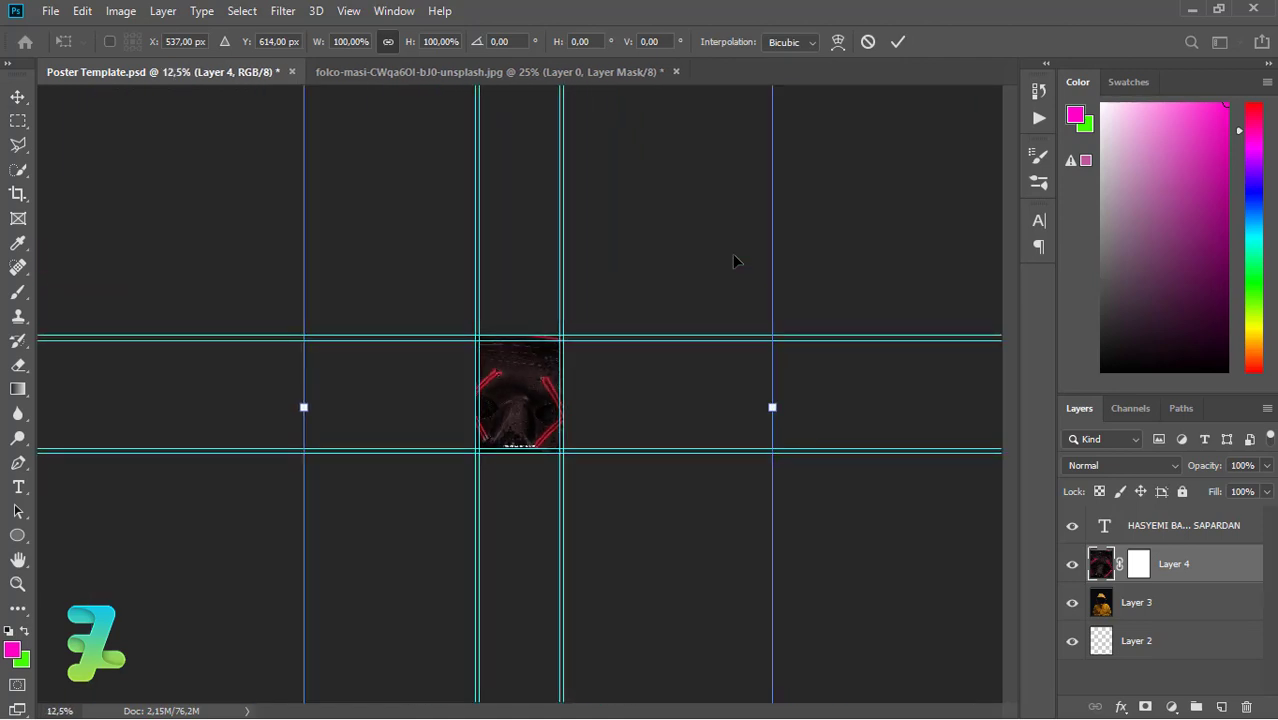
{"action": "key", "text": "ctrl+minus"}
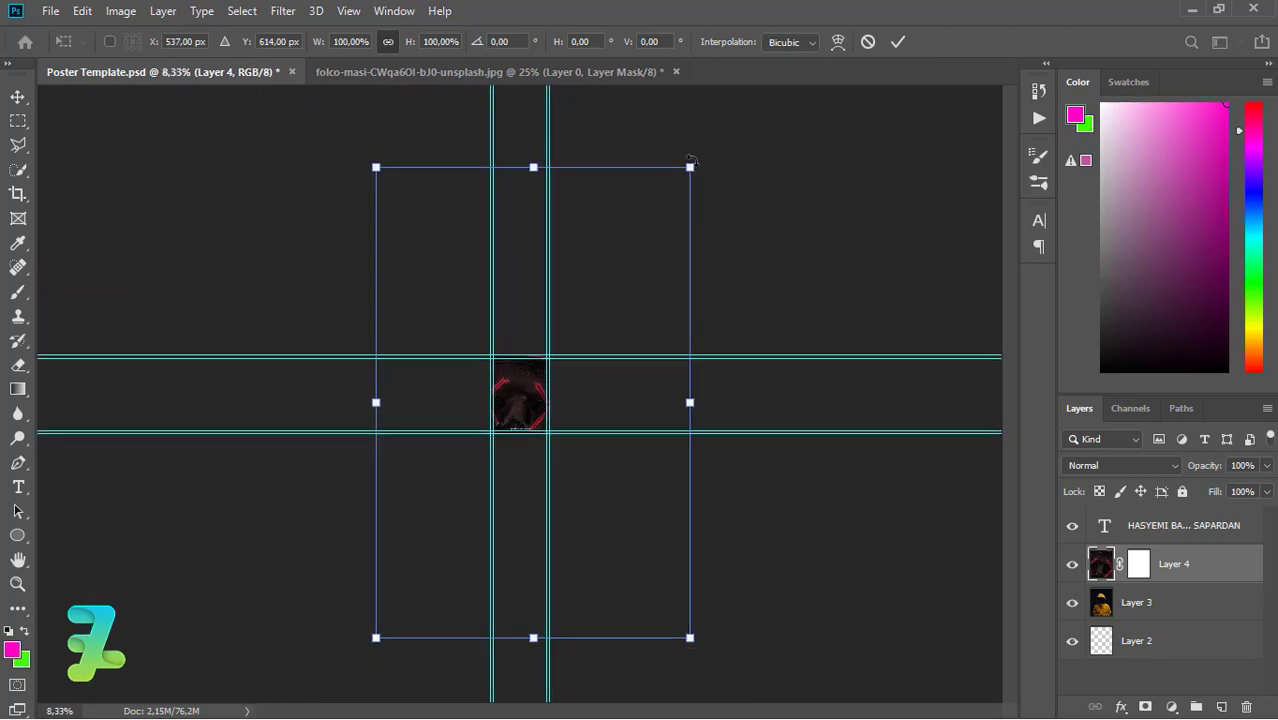
{"action": "mouse_move", "coordinate": [662, 201]}
{"action": "left_mouse_down"}
{"action": "mouse_move", "coordinate": [581, 325]}
{"action": "mouse_move", "coordinate": [640, 245]}
{"action": "mouse_move", "coordinate": [553, 400]}
{"action": "left_mouse_up"}
{"action": "scroll", "coordinate": [645, 250], "scroll_direction": "up", "scroll_amount": 2}
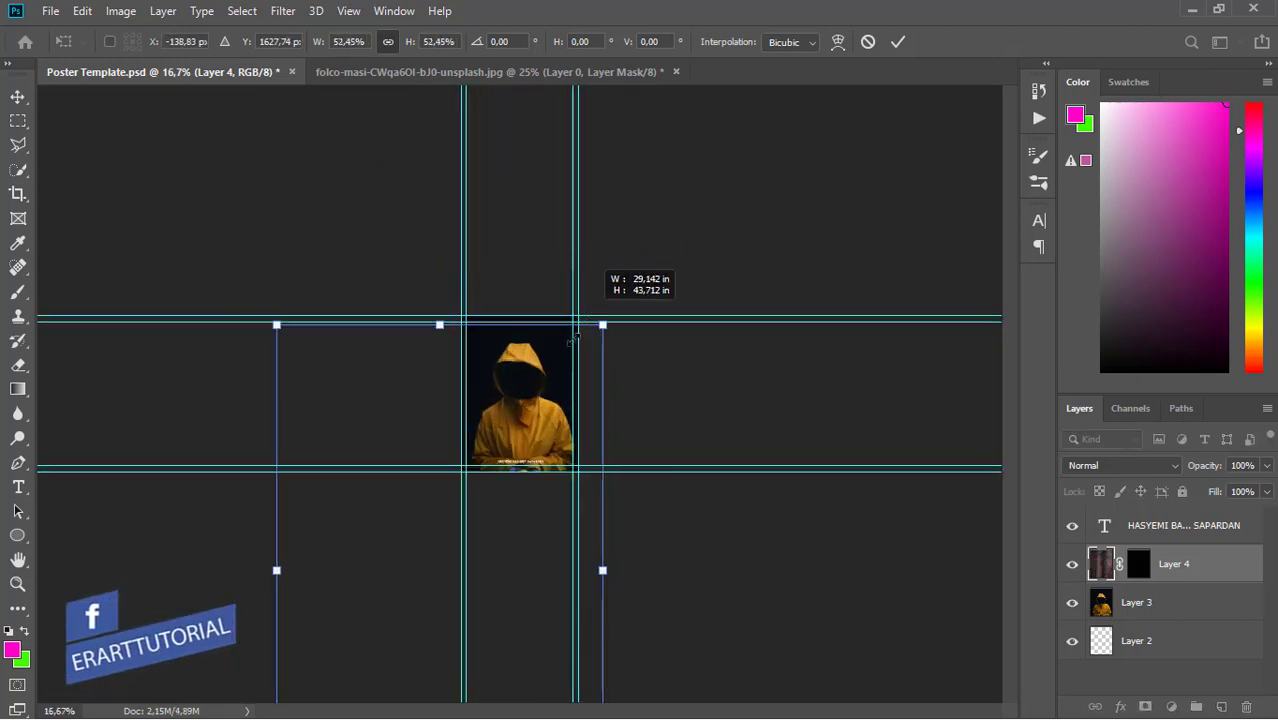
{"action": "left_click_drag", "start_coordinate": [508, 522], "coordinate": [598, 301]}
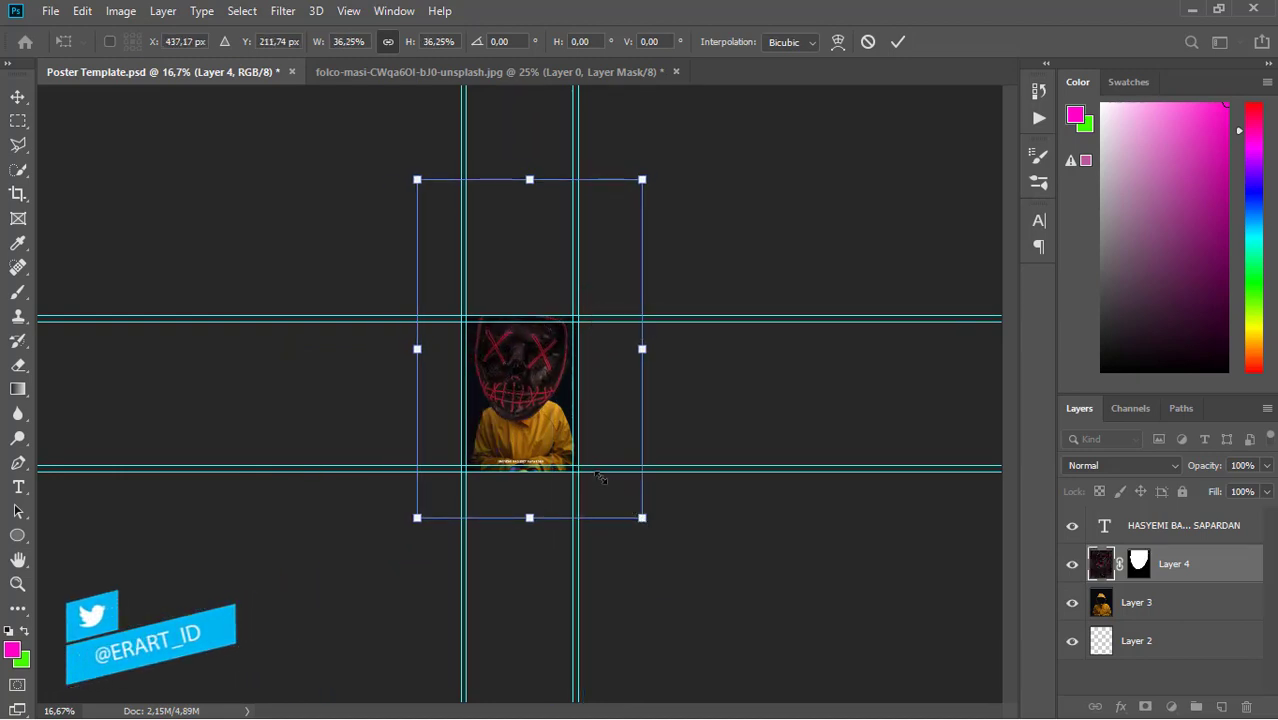
- Discard the resized, tilted transform and restart transforming the mask at 33.3% zoom
{"action": "mouse_move", "coordinate": [641, 517]}
{"action": "left_mouse_down"}
{"action": "mouse_move", "coordinate": [583, 452]}
{"action": "mouse_move", "coordinate": [595, 447]}
{"action": "left_mouse_up"}
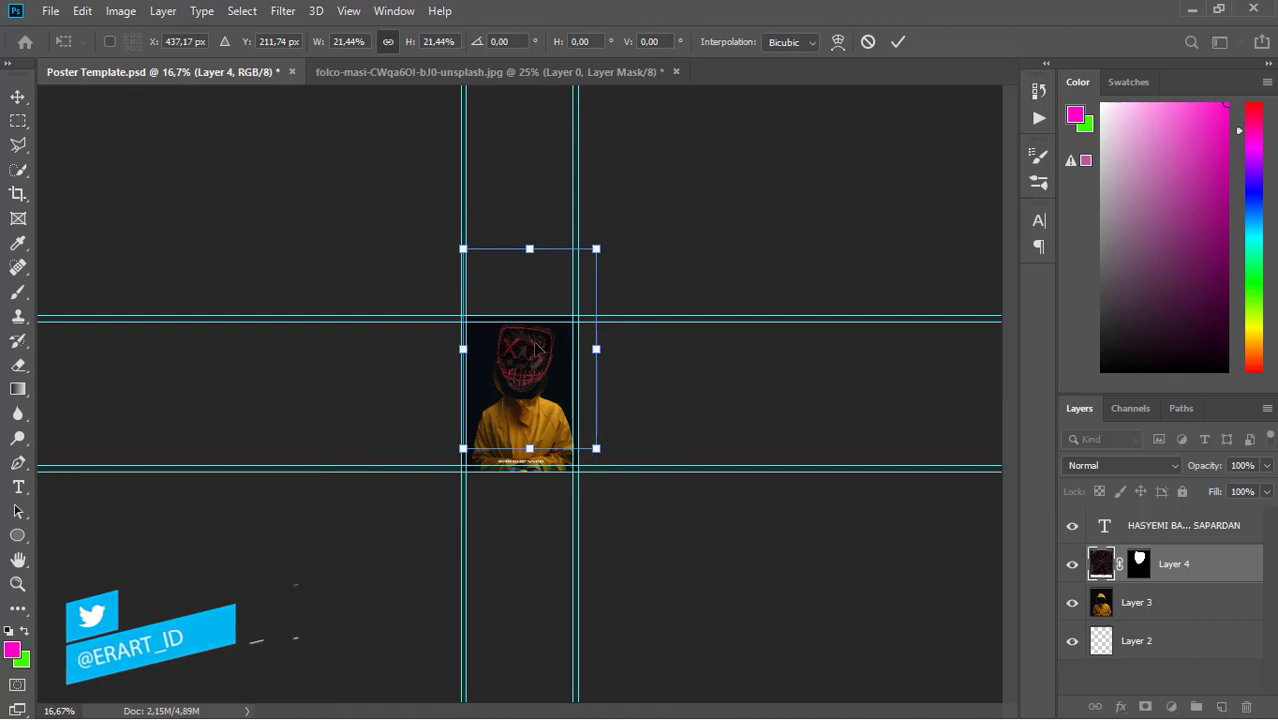
{"action": "left_click_drag", "start_coordinate": [535, 282], "coordinate": [540, 300]}
{"action": "left_click_drag", "start_coordinate": [617, 479], "coordinate": [648, 492]}
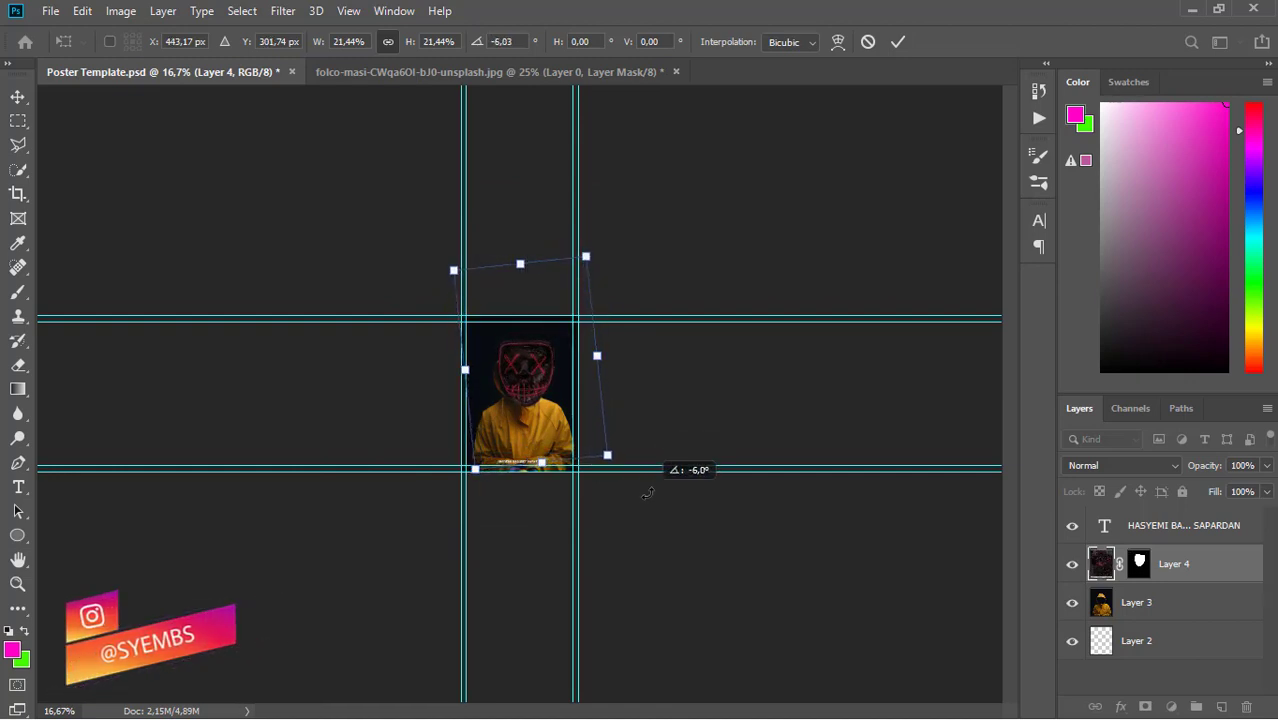
{"action": "key", "text": "Escape"}
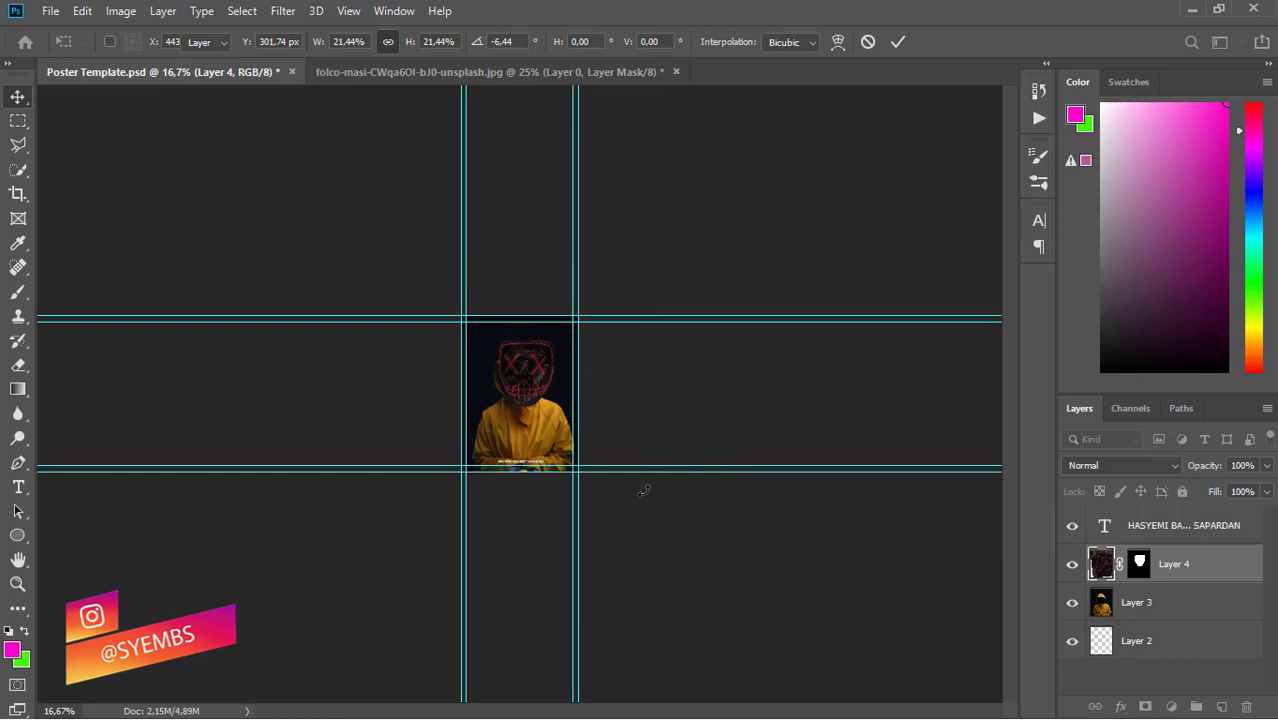
{"action": "key", "text": "ctrl+plus"}
{"action": "key", "text": "ctrl+plus"}
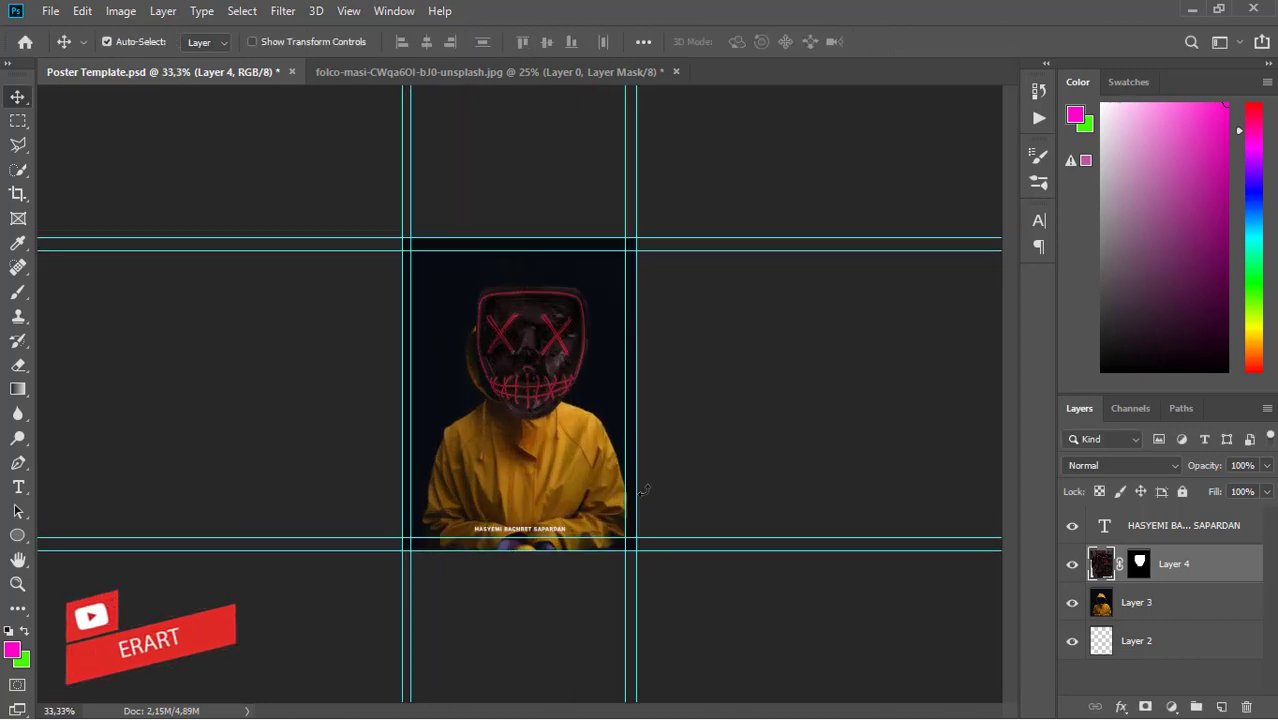
{"action": "key", "text": "ctrl+t"}
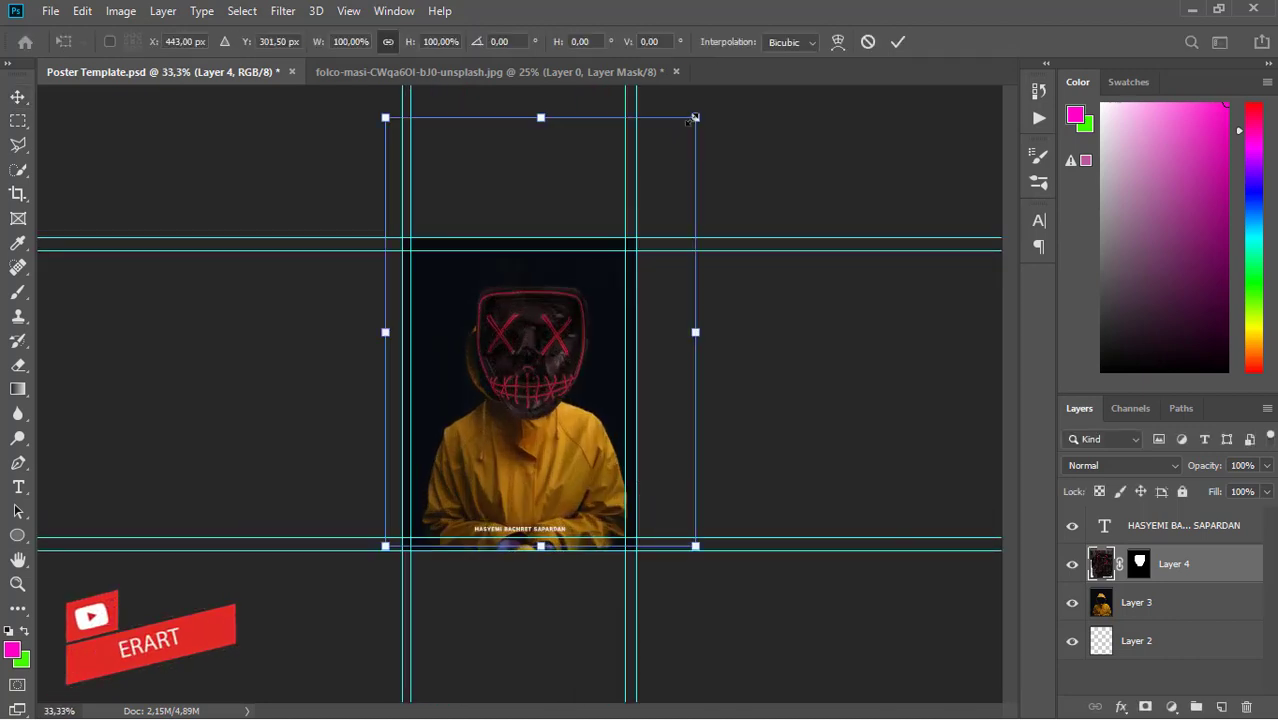
- Scale the mask layer to about 77%, move it over the face, and commit
{"action": "left_click_drag", "start_coordinate": [695, 117], "coordinate": [655, 170]}
{"action": "left_click_drag", "start_coordinate": [510, 424], "coordinate": [521, 374]}
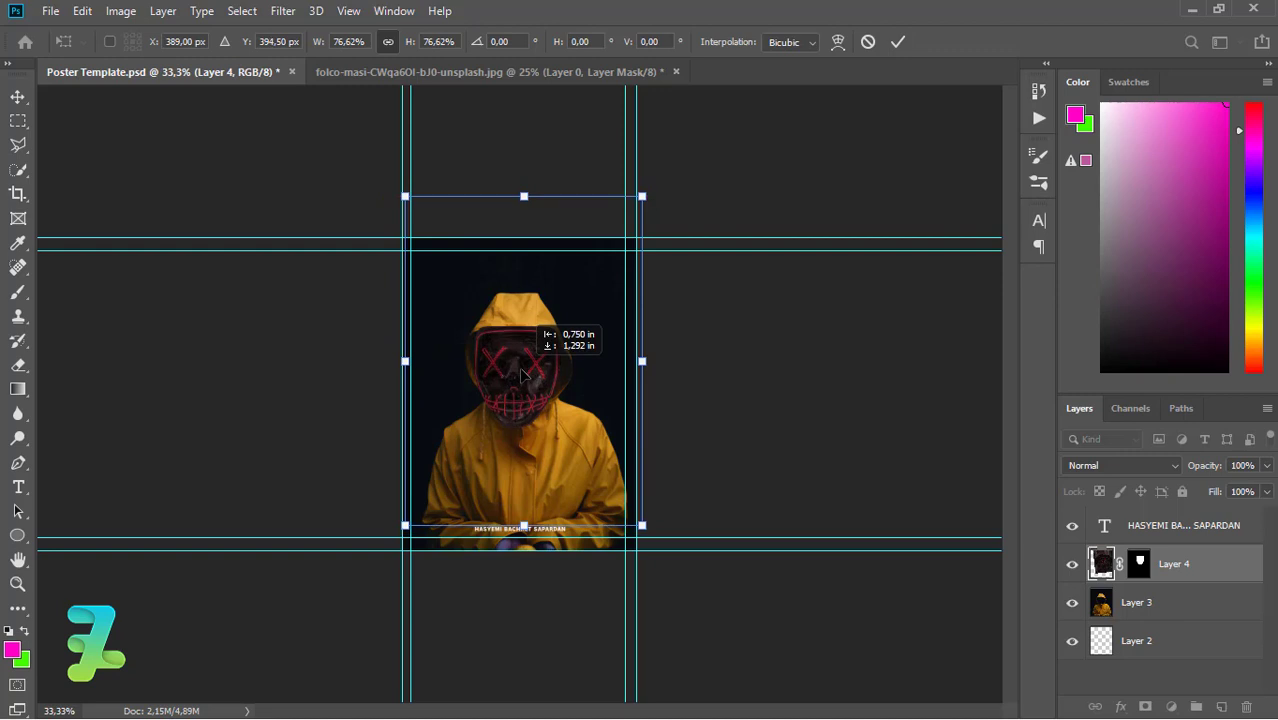
{"action": "mouse_move", "coordinate": [521, 374]}
{"action": "left_mouse_down"}
{"action": "mouse_move", "coordinate": [529, 360]}
{"action": "mouse_move", "coordinate": [524, 370]}
{"action": "left_mouse_up"}
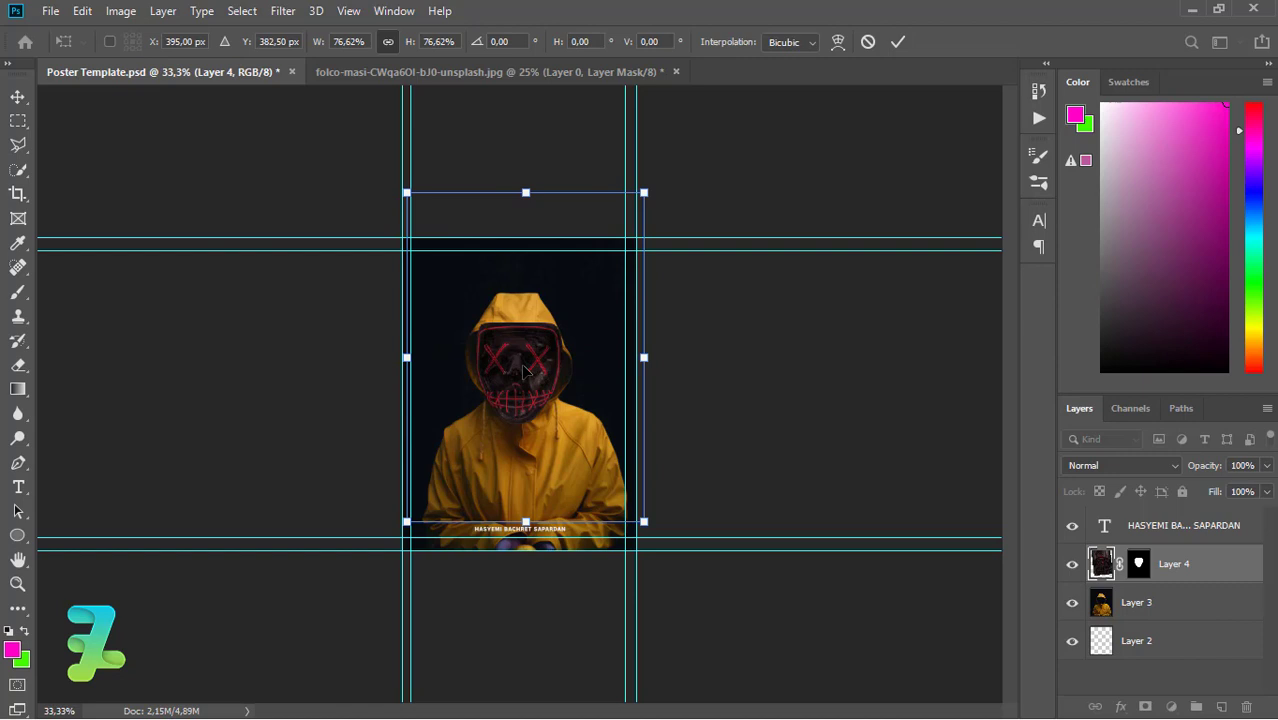
{"action": "key", "text": "ctrl+plus"}
{"action": "key", "text": "ctrl+plus"}
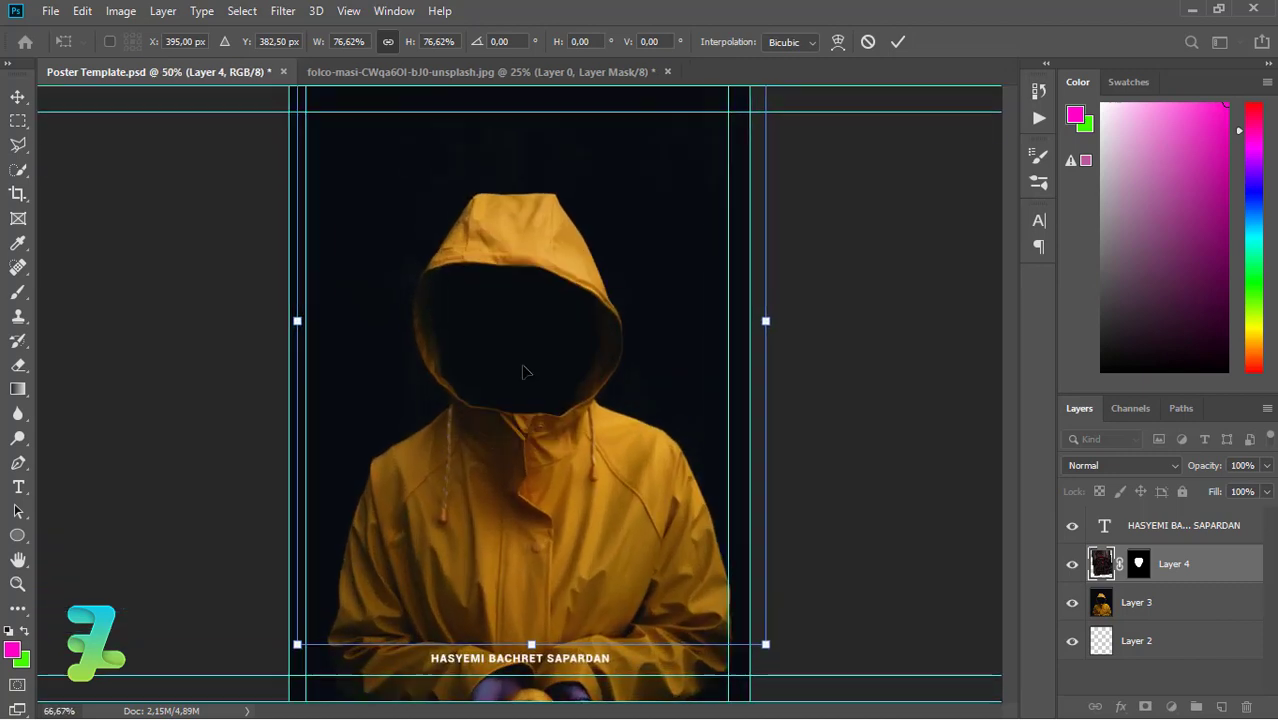
{"action": "left_click", "coordinate": [18, 97]}
- Nudge the mask onto the face and scale it to 92.35%
{"action": "mouse_move", "coordinate": [566, 325]}
{"action": "left_mouse_down"}
{"action": "mouse_move", "coordinate": [514, 333]}
{"action": "mouse_move", "coordinate": [532, 326]}
{"action": "left_mouse_up"}
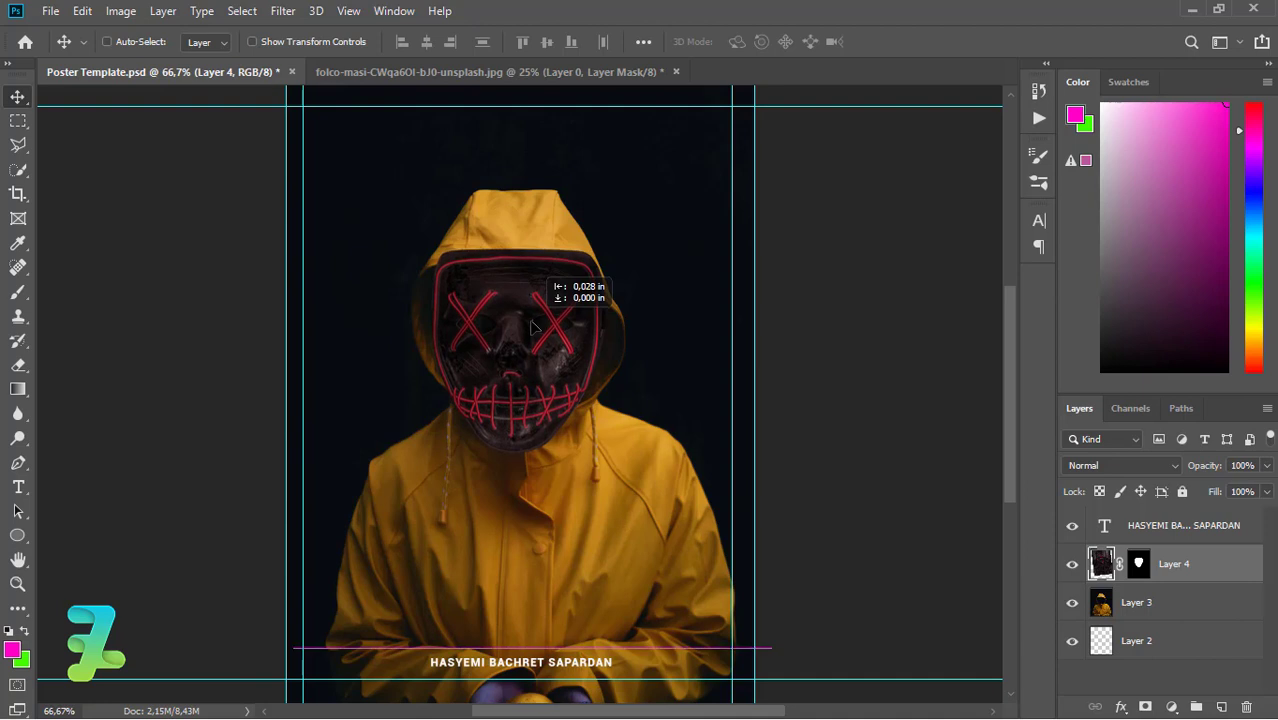
{"action": "left_click_drag", "start_coordinate": [532, 326], "coordinate": [534, 326]}
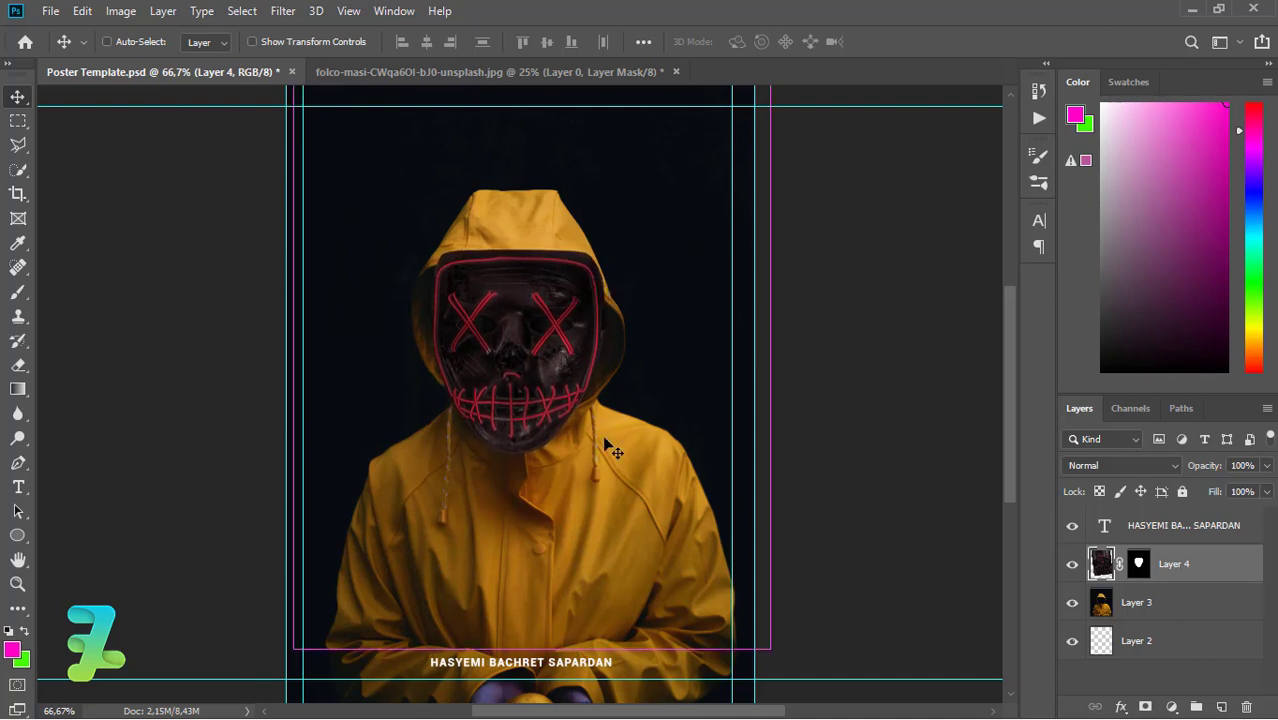
{"action": "key", "text": "ctrl+t"}
{"action": "left_click_drag", "start_coordinate": [768, 648], "coordinate": [751, 623]}
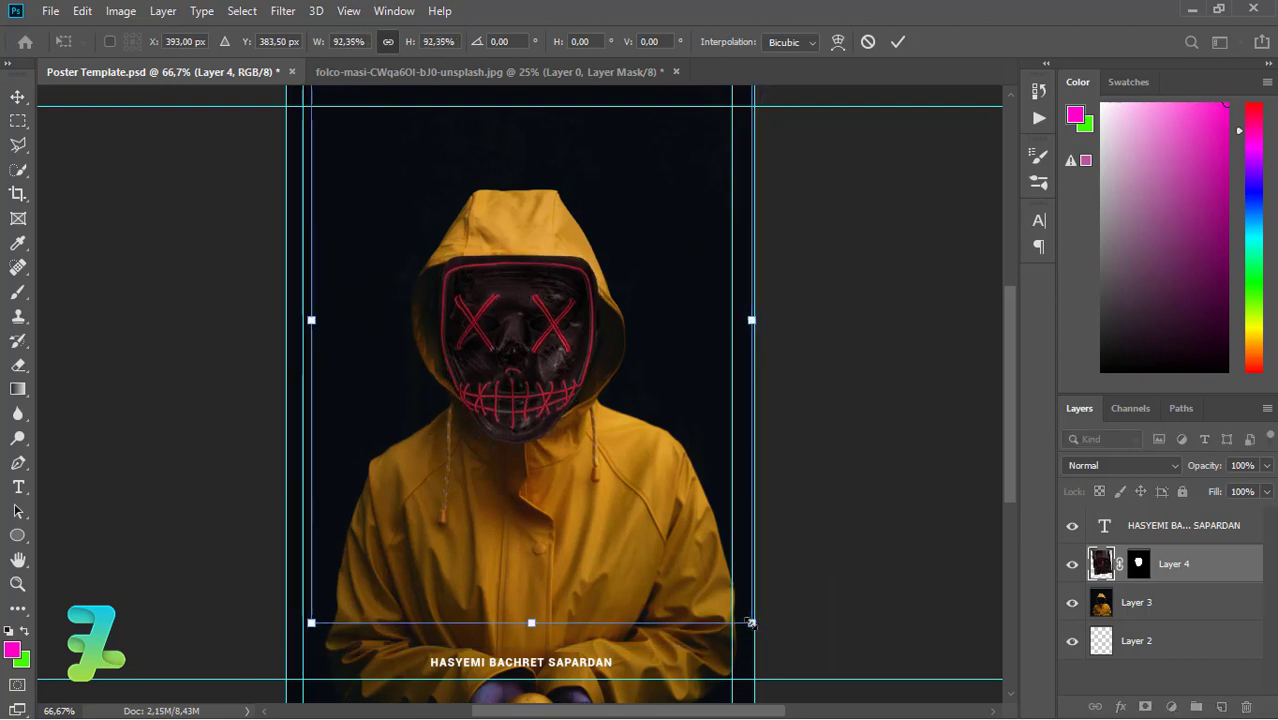
{"action": "key", "text": "Return"}
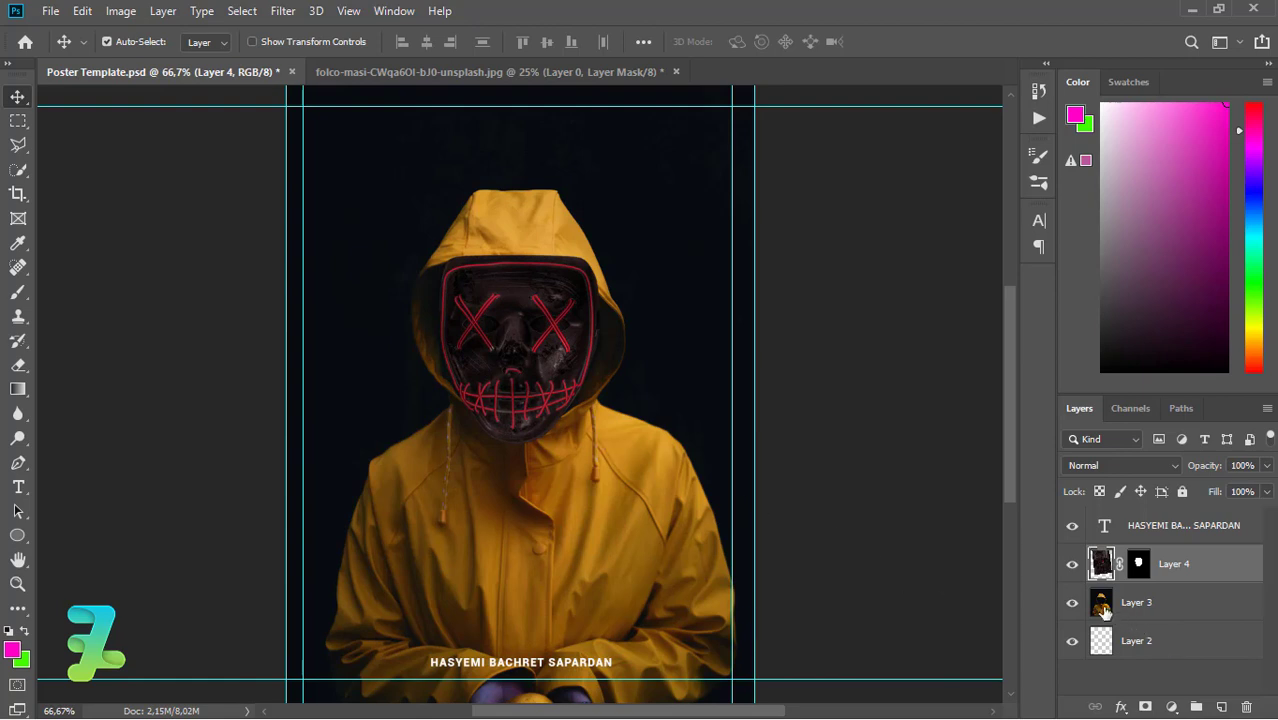
- Hide Layer 4, zoom to 100%, and start a Pen path along the opening's bottom and right side
{"action": "left_click", "coordinate": [1073, 563]}
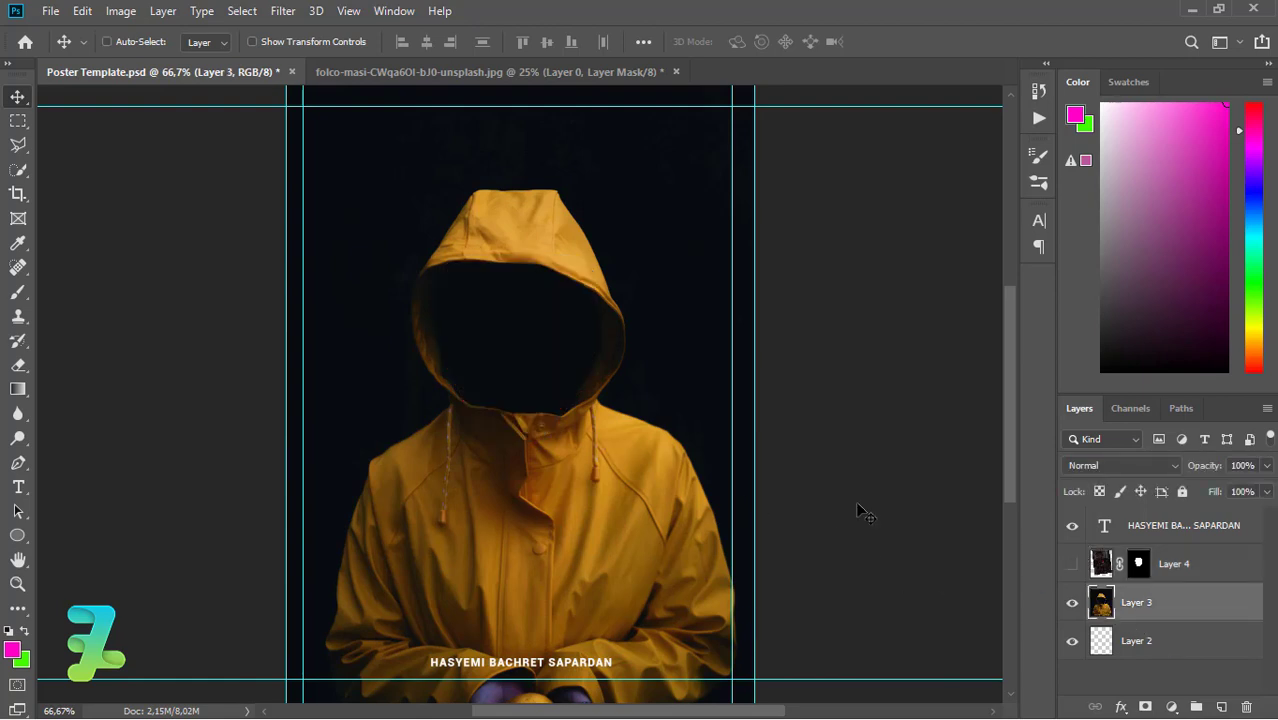
{"action": "key", "text": "ctrl+1"}
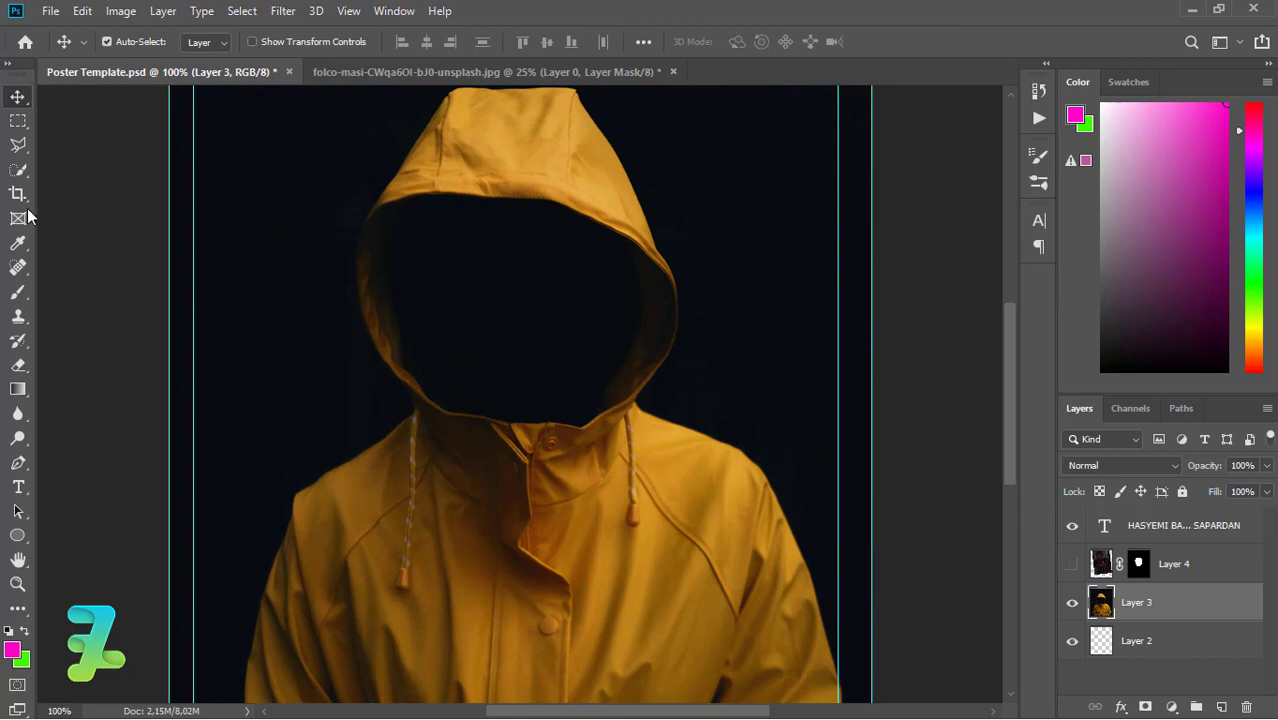
{"action": "left_click", "coordinate": [18, 462]}
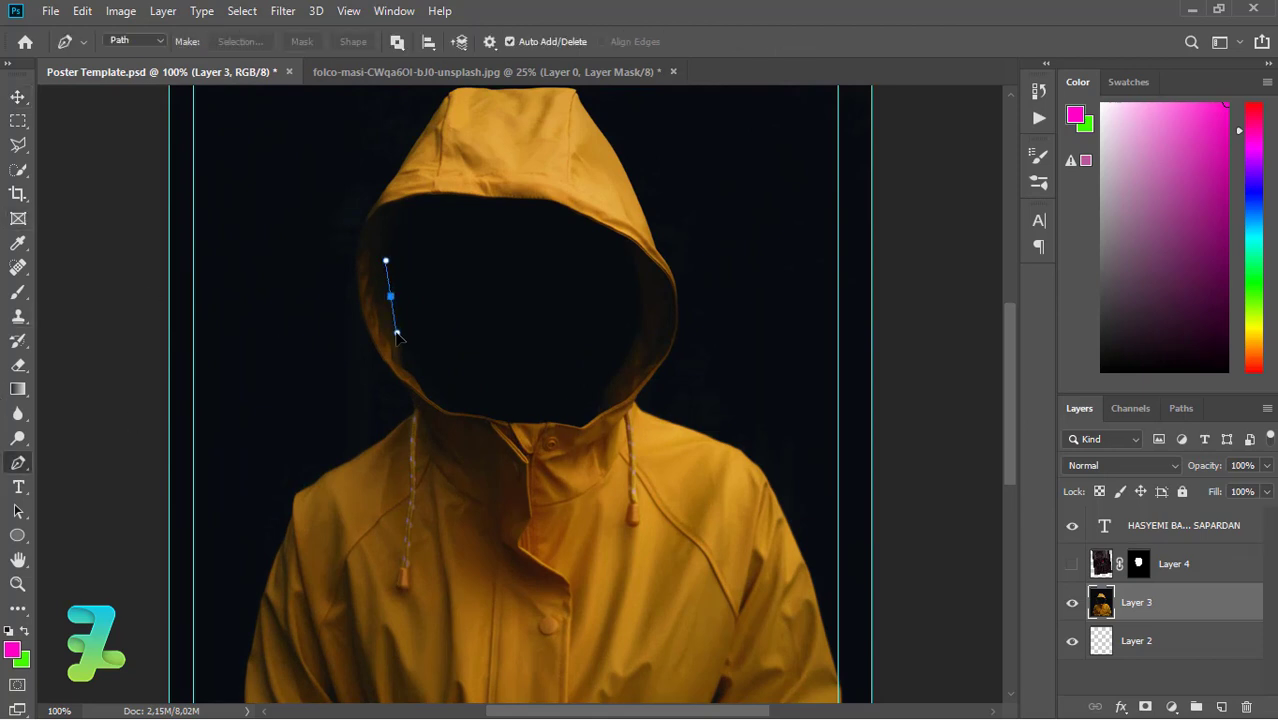
{"action": "left_click_drag", "start_coordinate": [440, 391], "coordinate": [453, 399]}
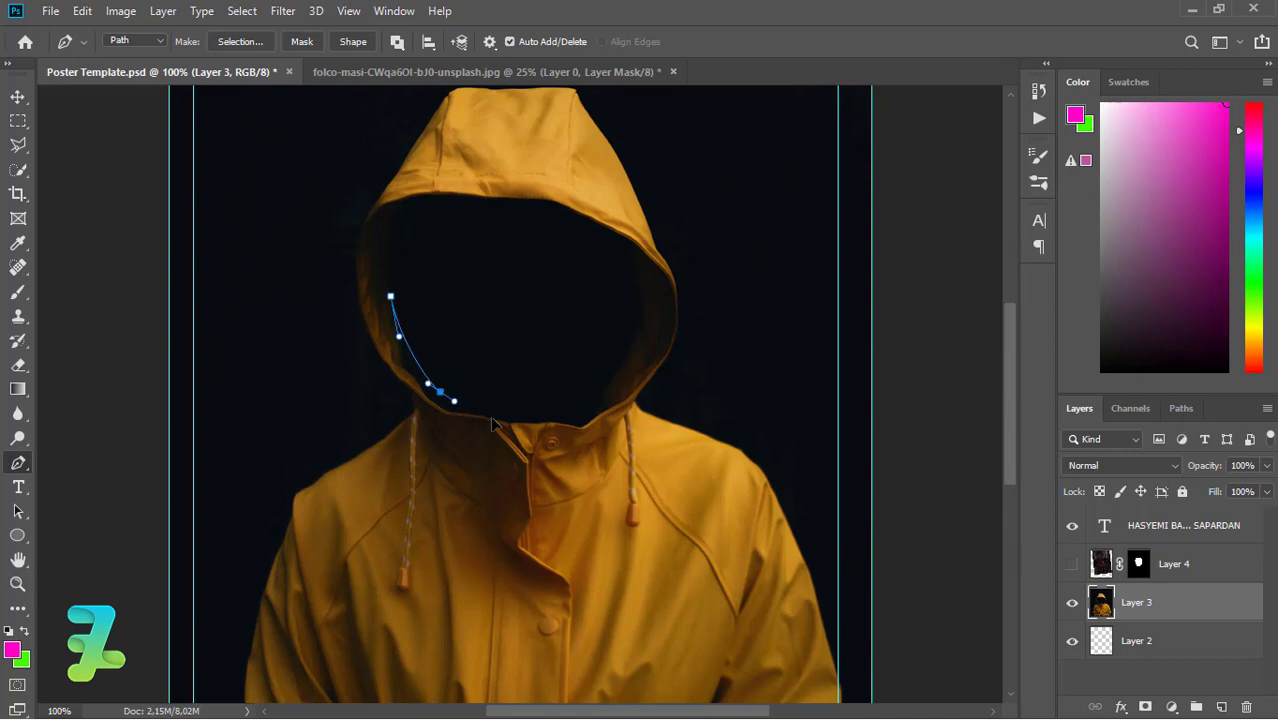
{"action": "left_click", "coordinate": [493, 420]}
{"action": "left_click", "coordinate": [527, 423]}
{"action": "left_click", "coordinate": [601, 388]}
{"action": "left_click", "coordinate": [612, 377]}
{"action": "left_click", "coordinate": [632, 345]}
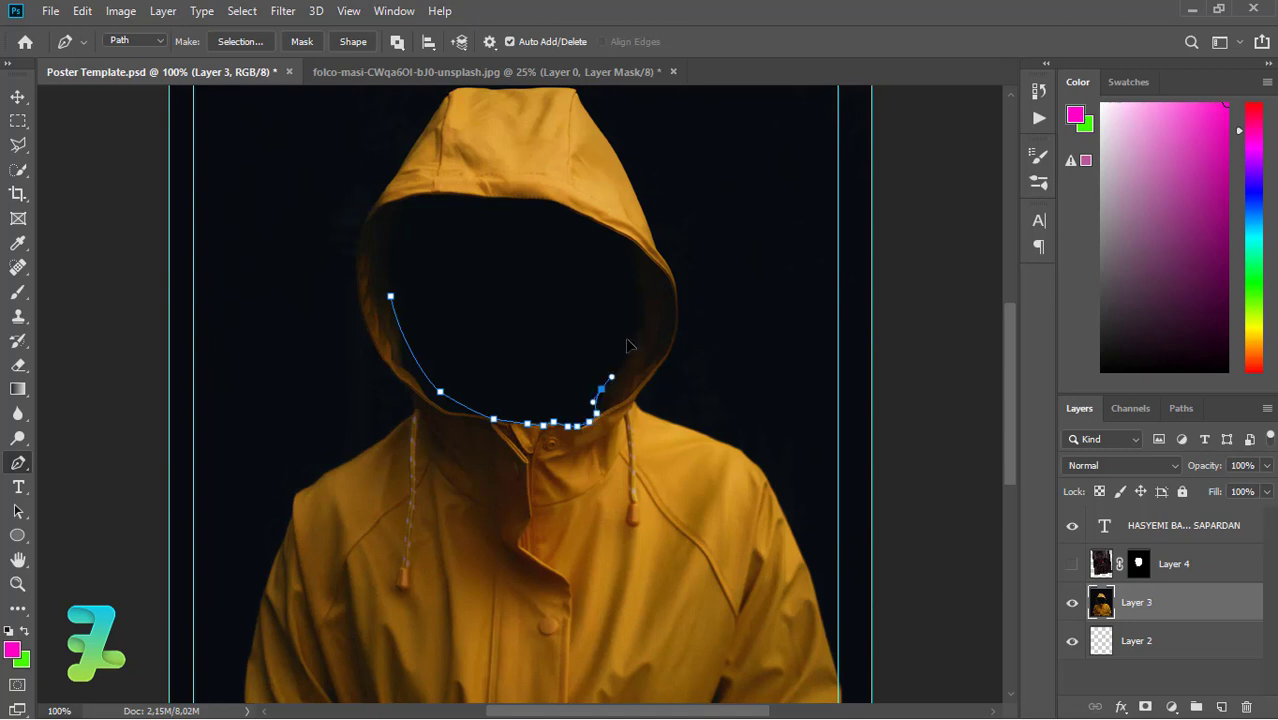
- Trace the hood's upper rim and close the face-opening path at its starting anchor
{"action": "left_click_drag", "start_coordinate": [637, 269], "coordinate": [620, 246]}
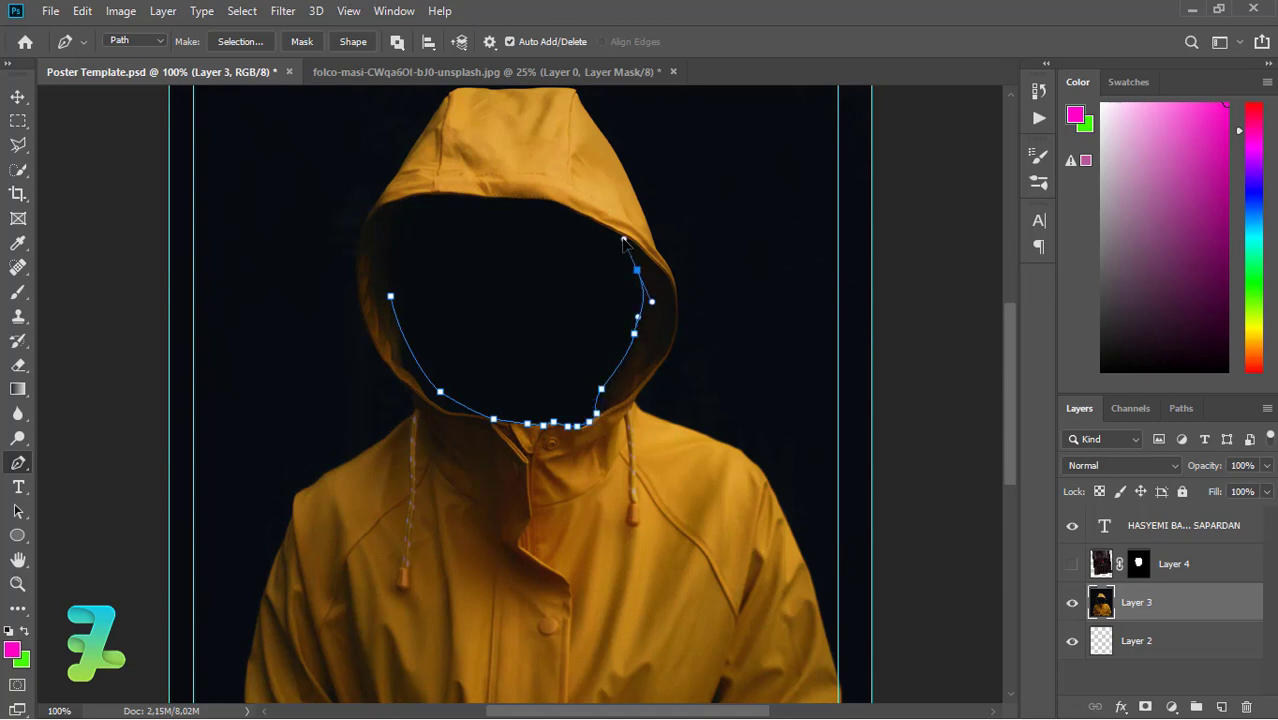
{"action": "key", "text": "ctrl+z"}
{"action": "left_click", "coordinate": [623, 239]}
{"action": "left_click", "coordinate": [579, 213]}
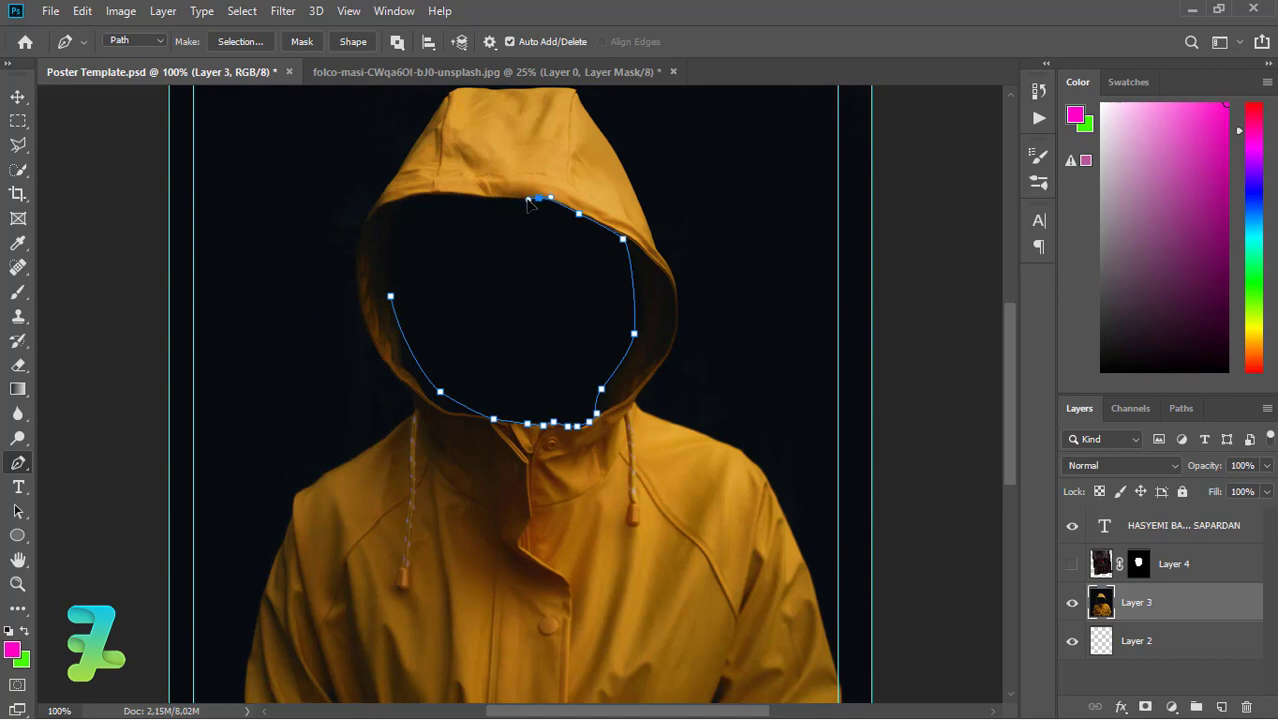
{"action": "mouse_move", "coordinate": [522, 199]}
{"action": "left_mouse_down"}
{"action": "mouse_move", "coordinate": [431, 195]}
{"action": "mouse_move", "coordinate": [409, 213]}
{"action": "left_mouse_up"}
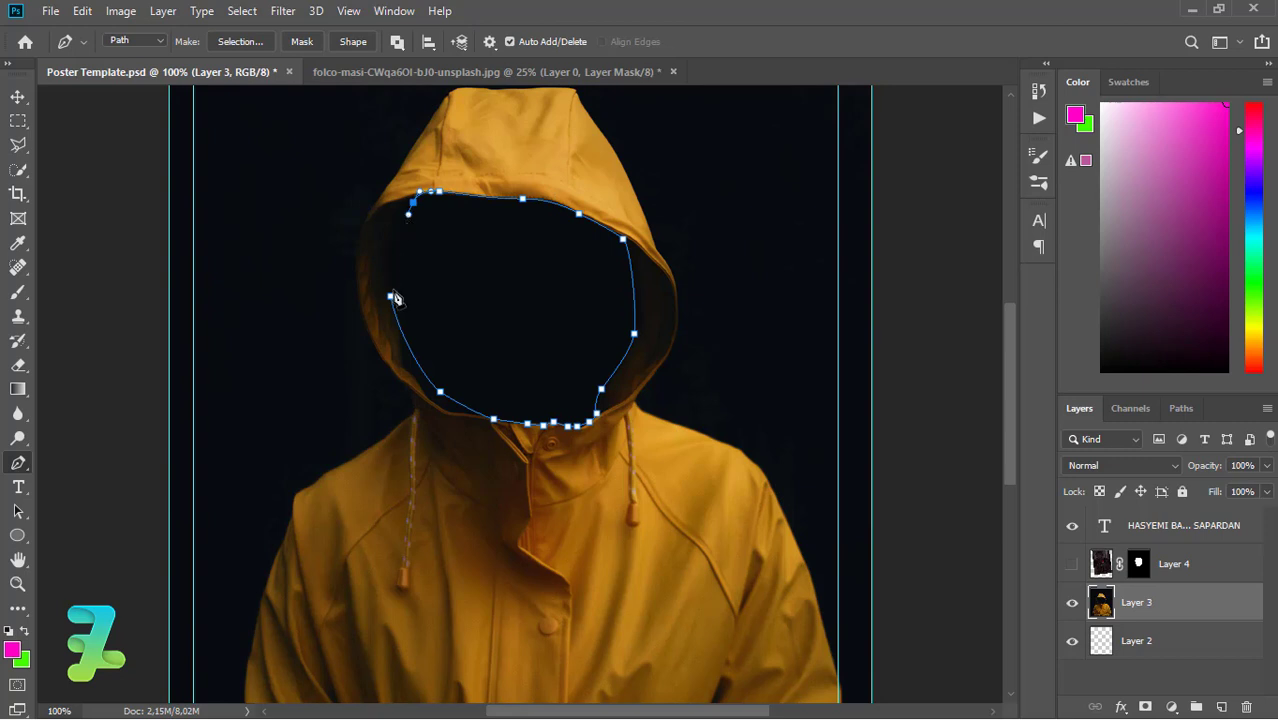
{"action": "left_click_drag", "start_coordinate": [390, 296], "coordinate": [398, 318]}
{"action": "key", "text": "ctrl+z"}
{"action": "left_click", "coordinate": [390, 297]}
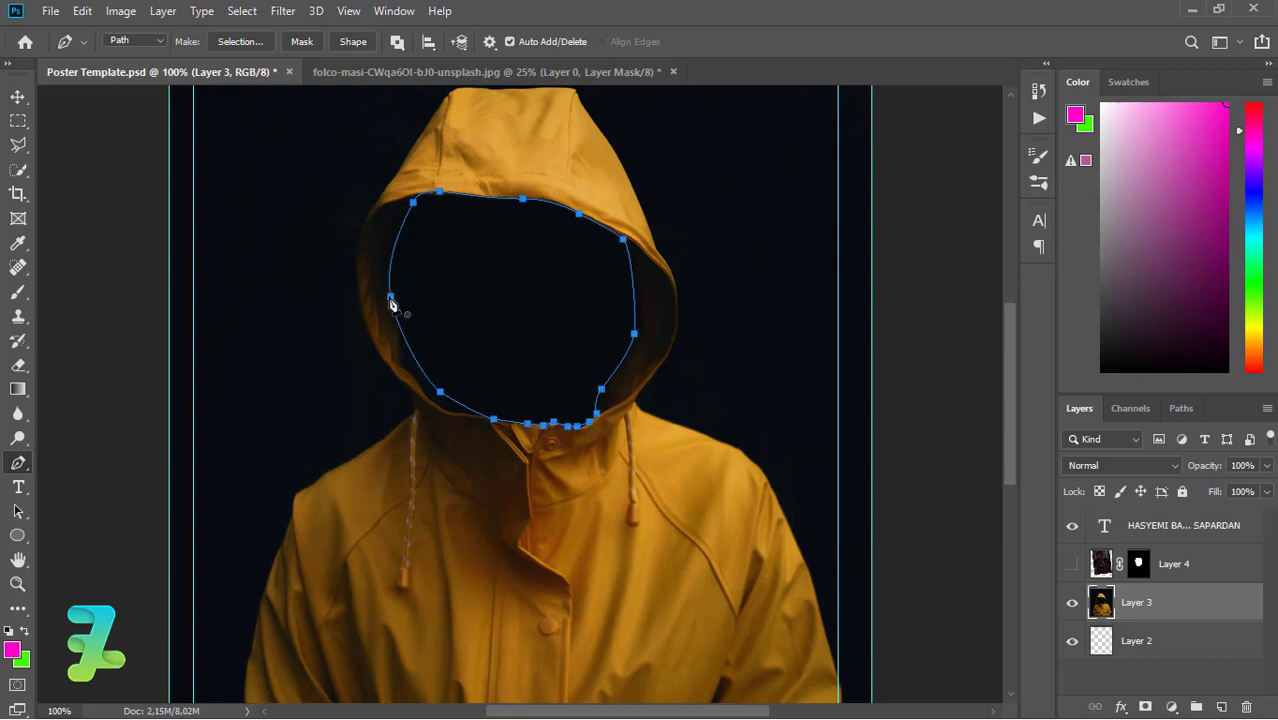
{"action": "right_click", "coordinate": [434, 294]}
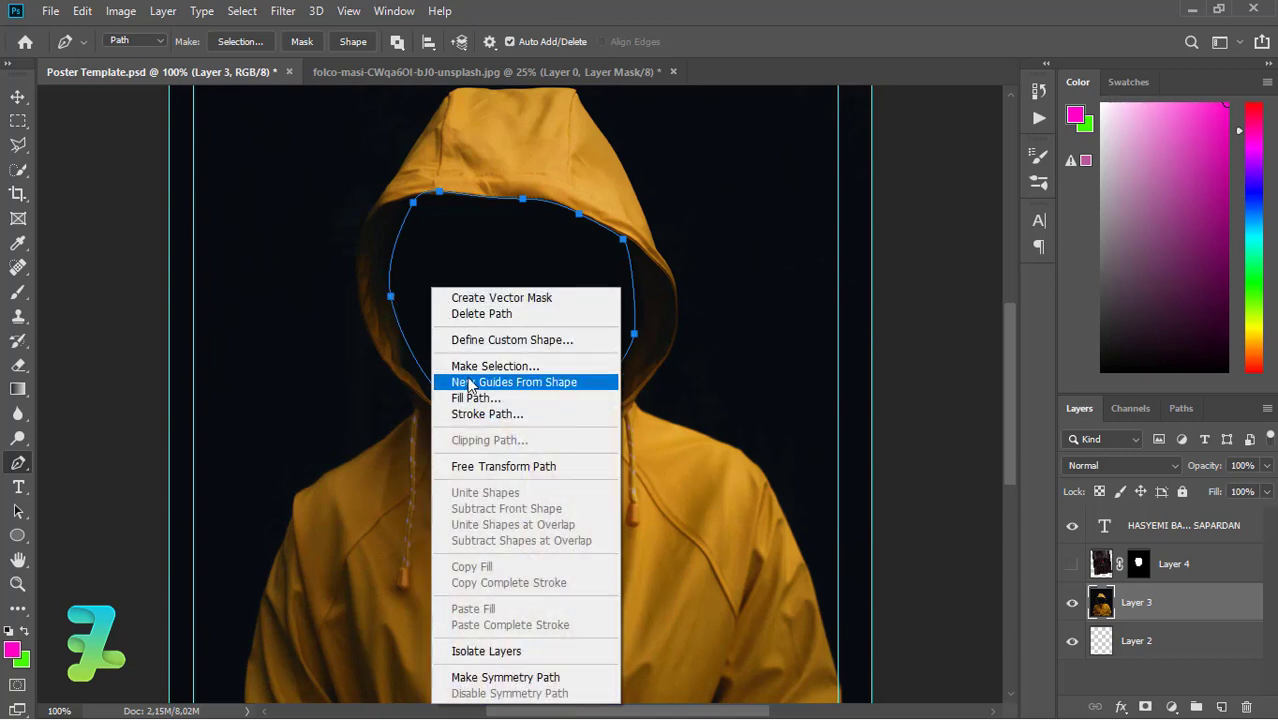
{"action": "left_click", "coordinate": [389, 298]}
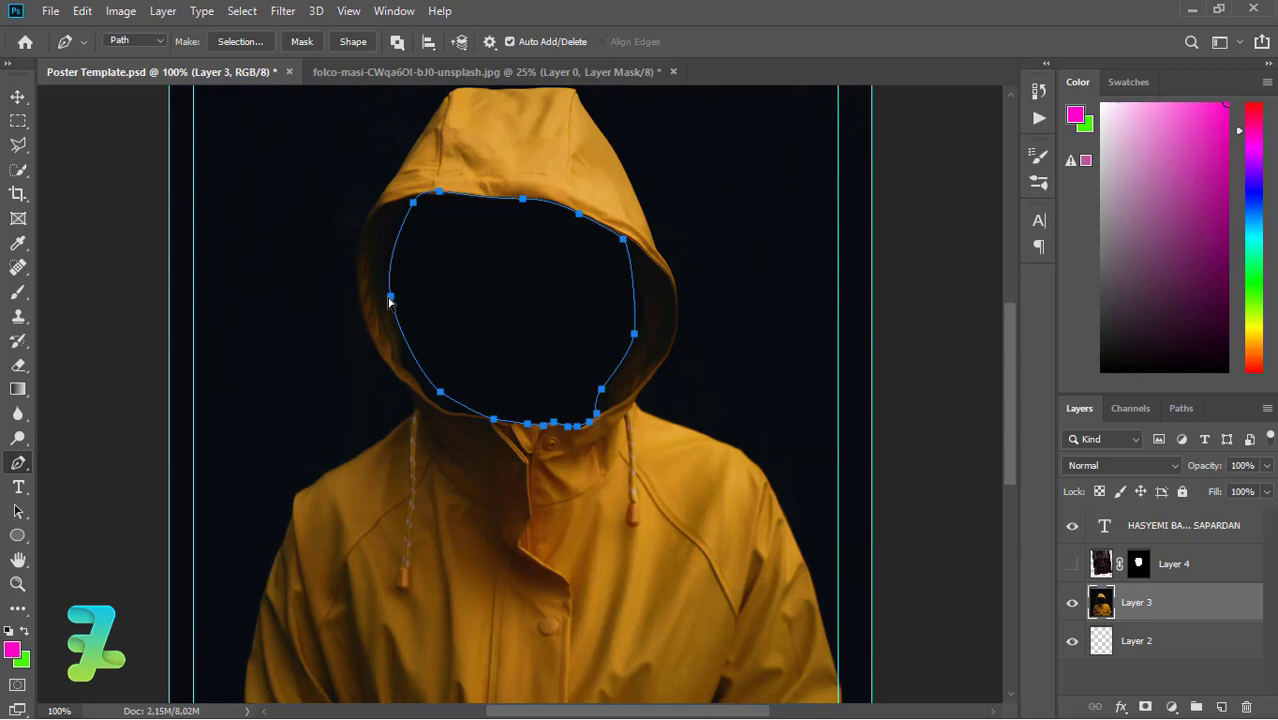
{"action": "left_click", "coordinate": [390, 298]}
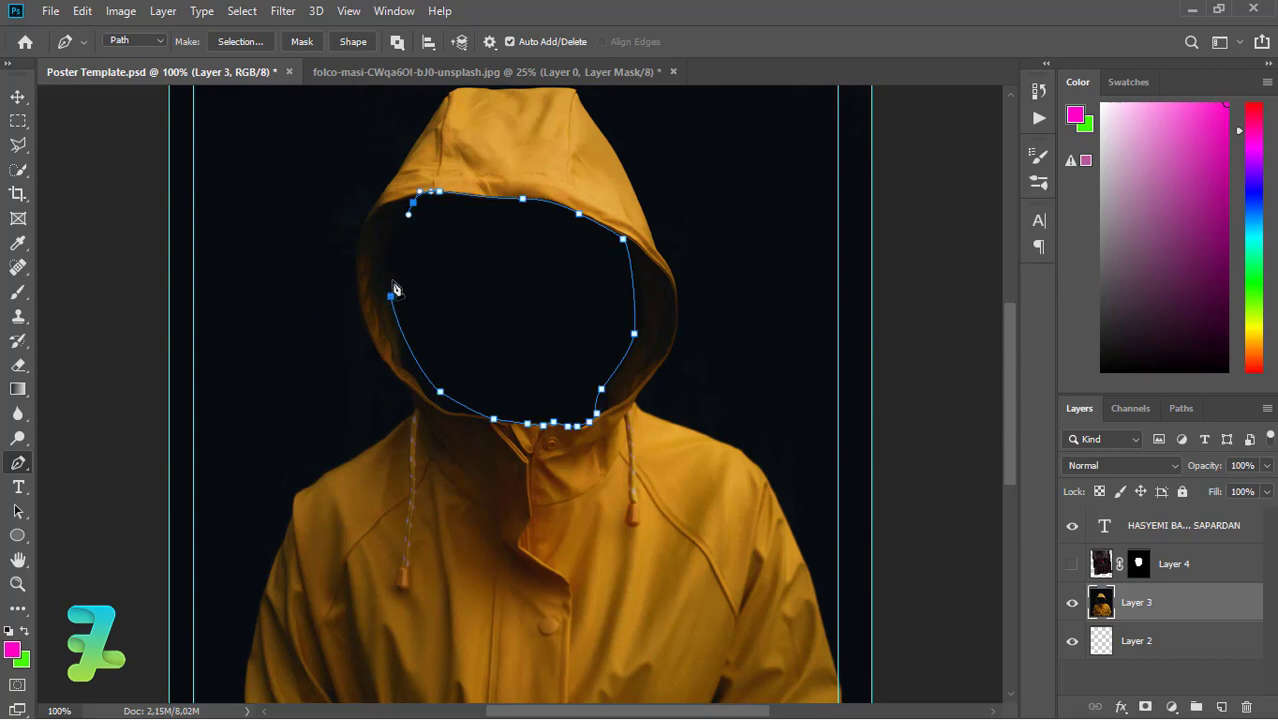
{"action": "left_click", "coordinate": [391, 288]}
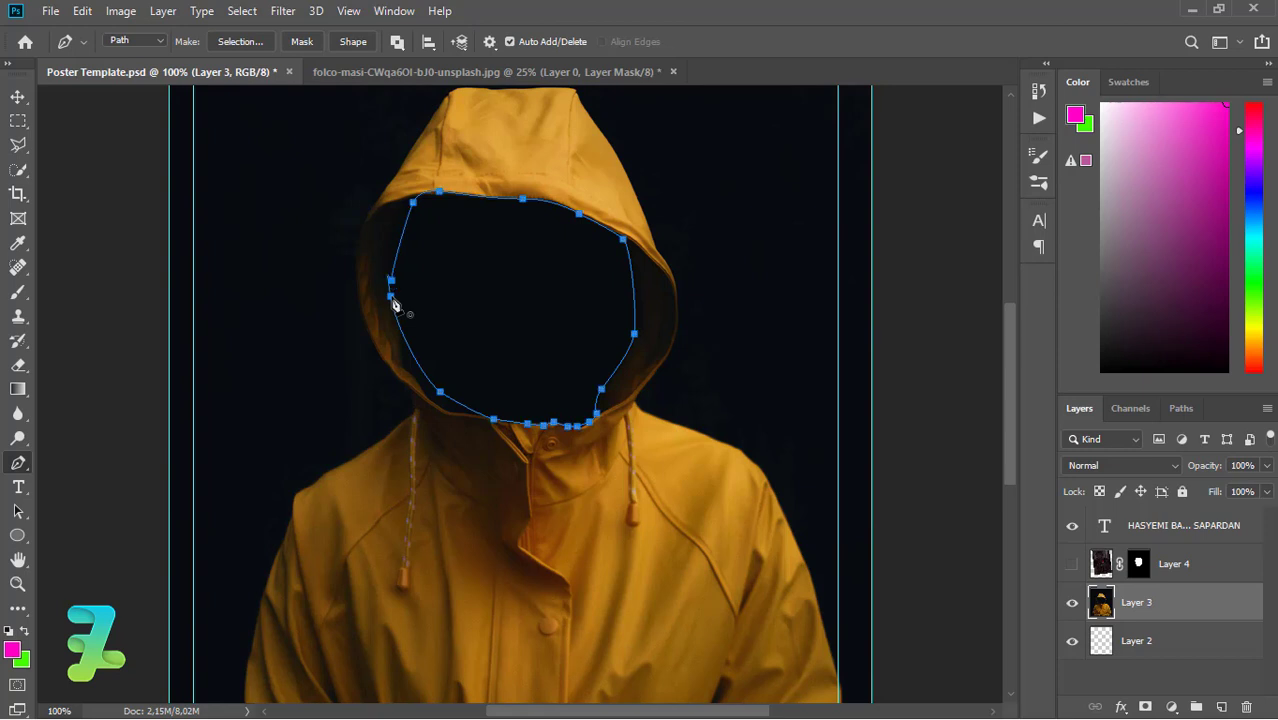
- Save the outline as a custom shape, copy its selection onto Layer 5, and show Layer 4
{"action": "right_click", "coordinate": [484, 253]}
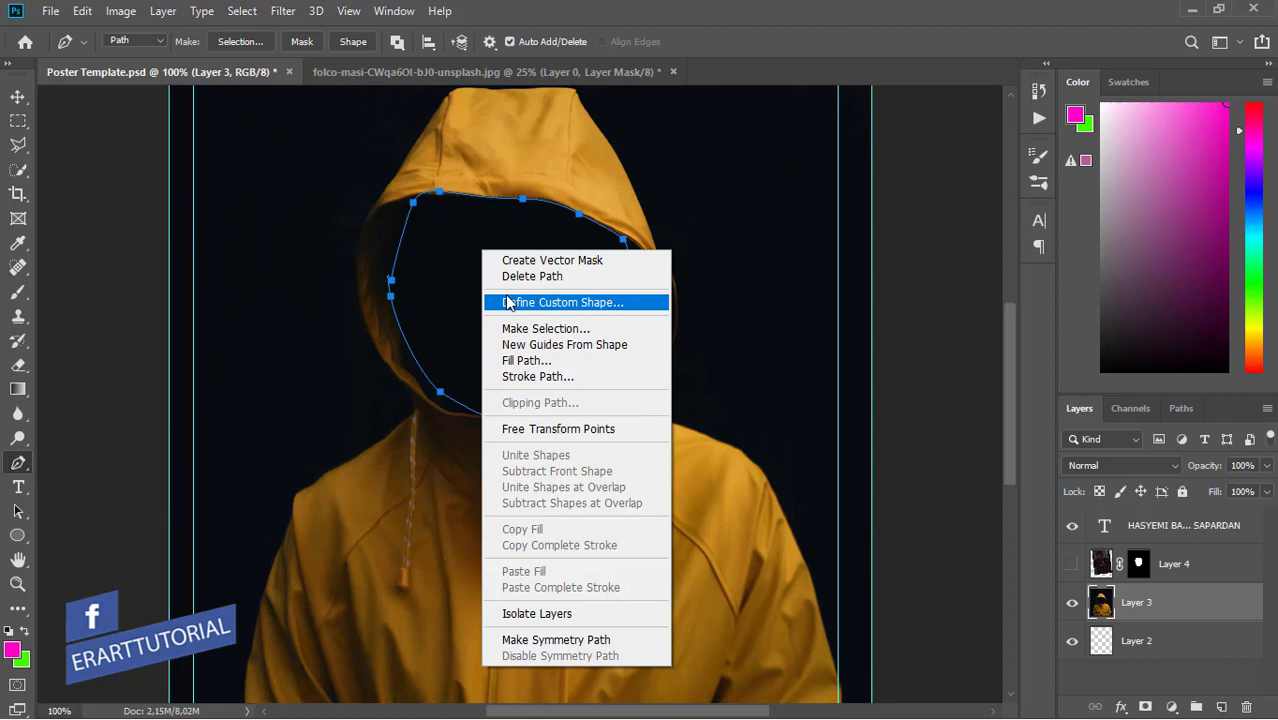
{"action": "left_click", "coordinate": [507, 302]}
{"action": "left_click", "coordinate": [838, 230]}
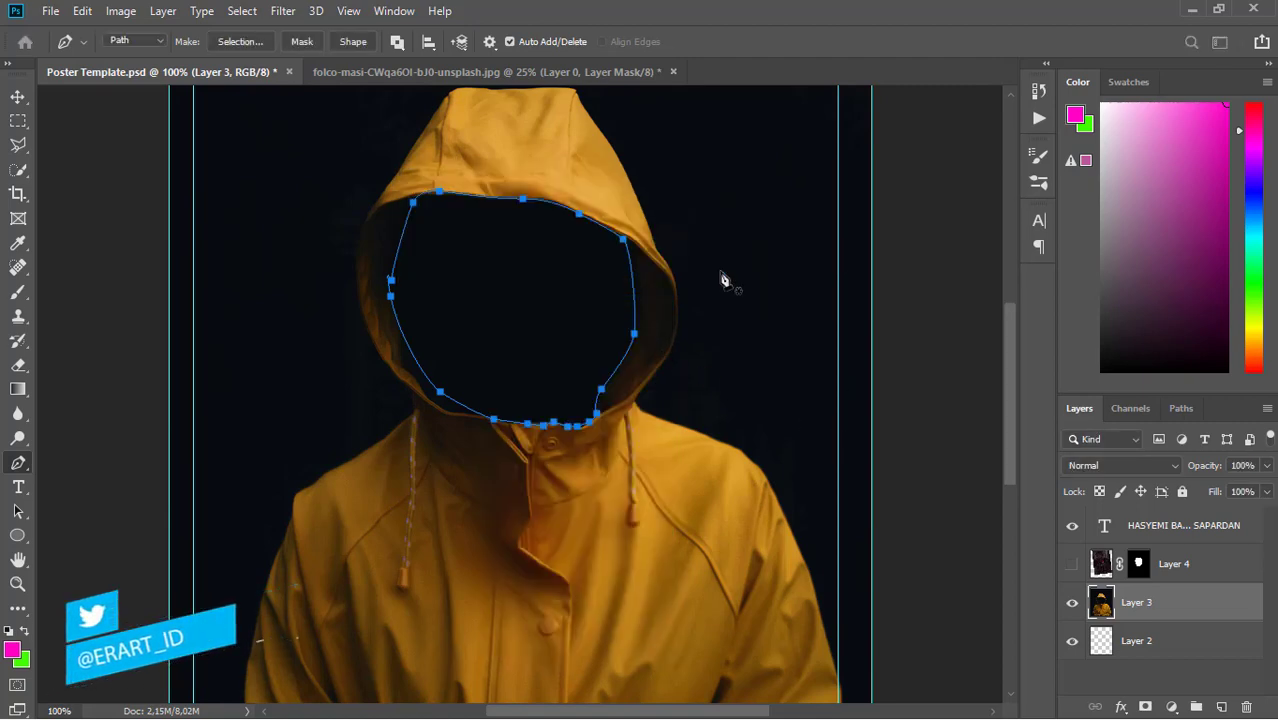
{"action": "right_click", "coordinate": [575, 297]}
{"action": "left_click", "coordinate": [592, 369]}
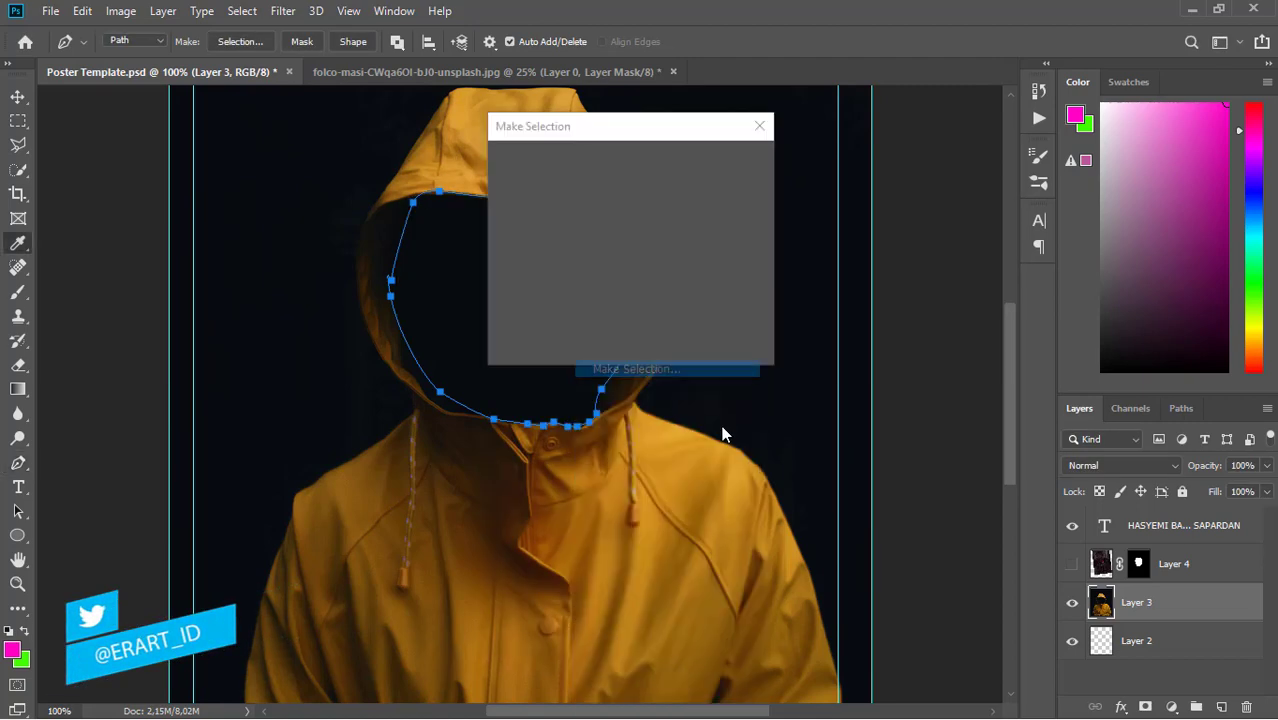
{"action": "key", "text": "Return"}
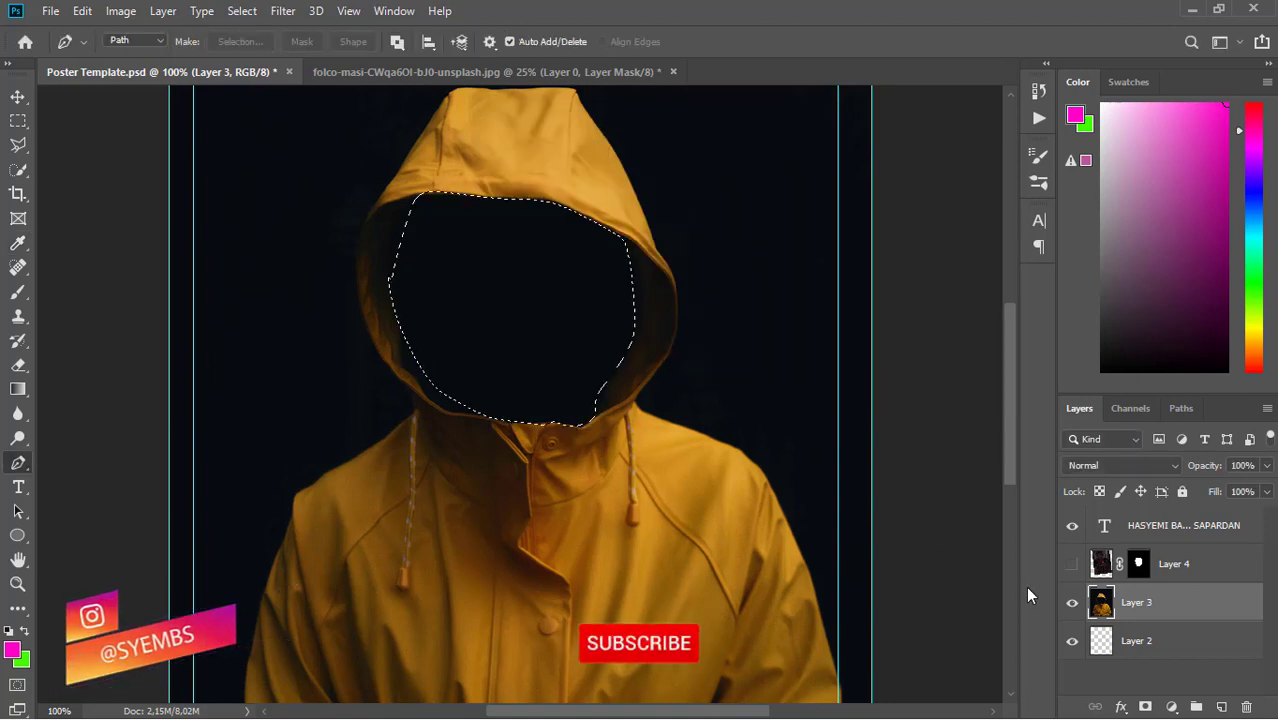
{"action": "key", "text": "ctrl+j"}
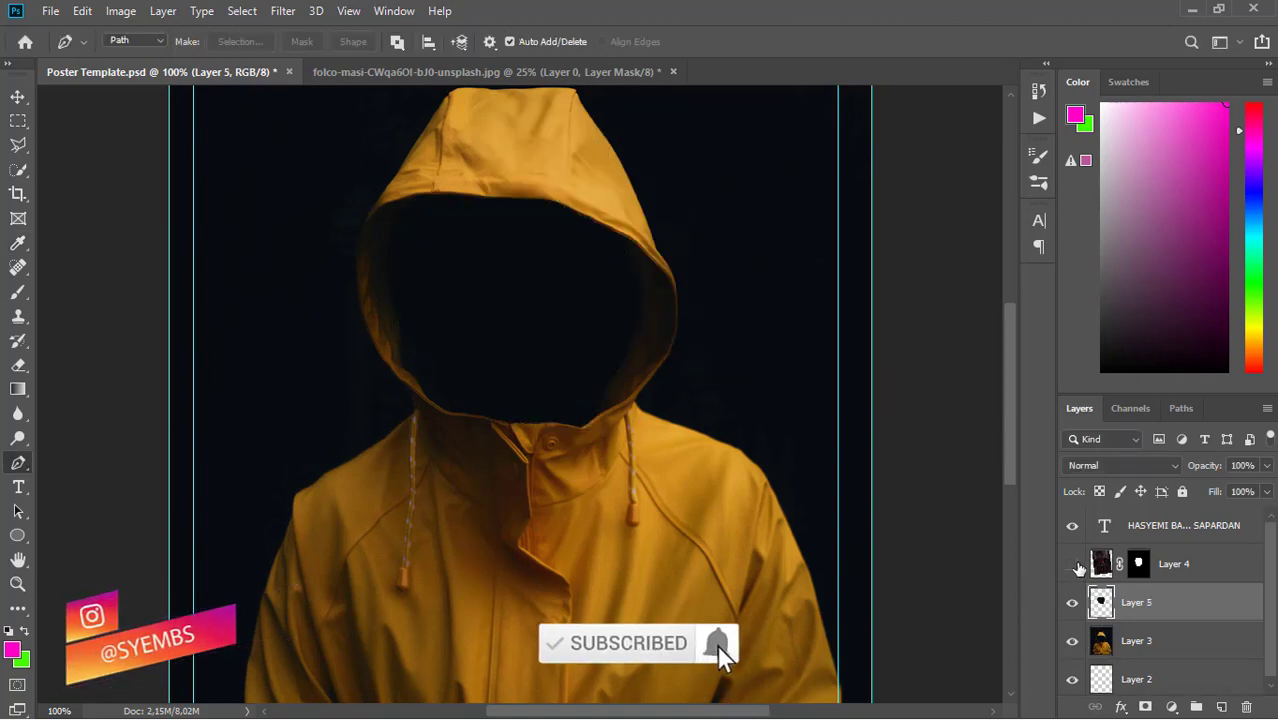
{"action": "left_click", "coordinate": [1072, 564]}
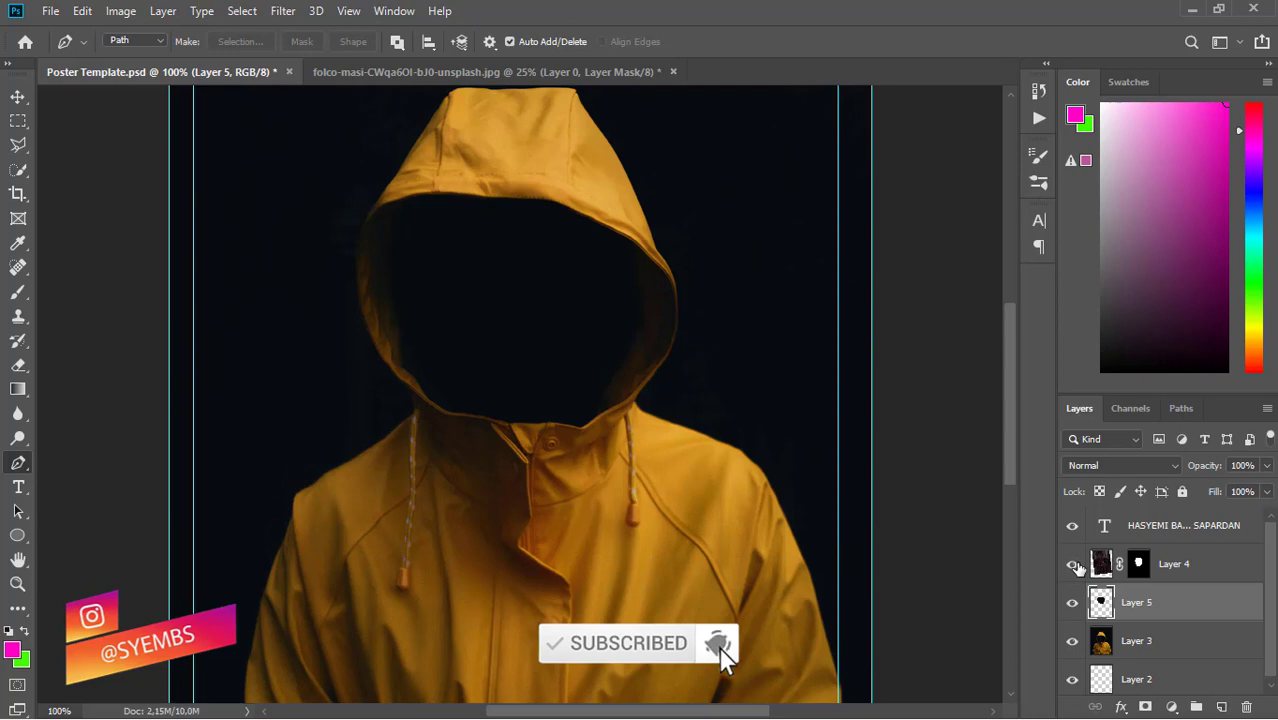
- Clip Layer 4 to Layer 5 and make Layer 5 active
{"action": "right_click", "coordinate": [1206, 564]}
{"action": "left_click", "coordinate": [1007, 361]}
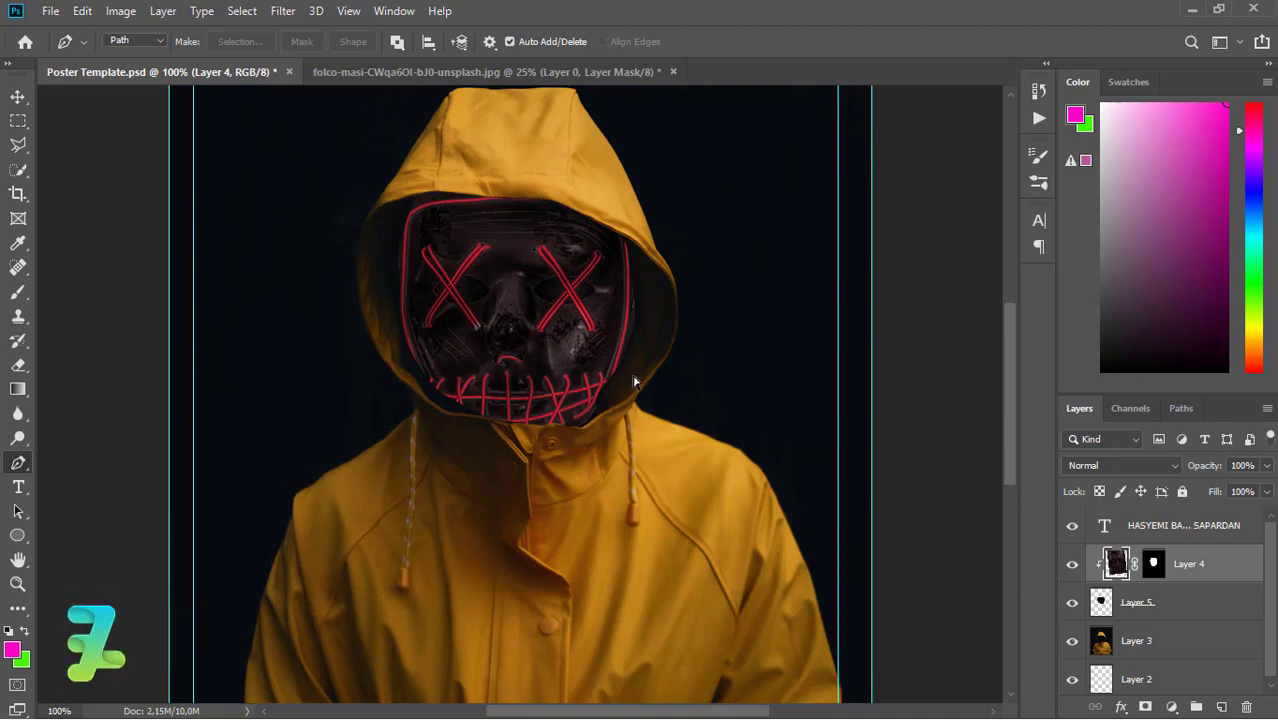
{"action": "key", "text": "alt+bracketleft"}
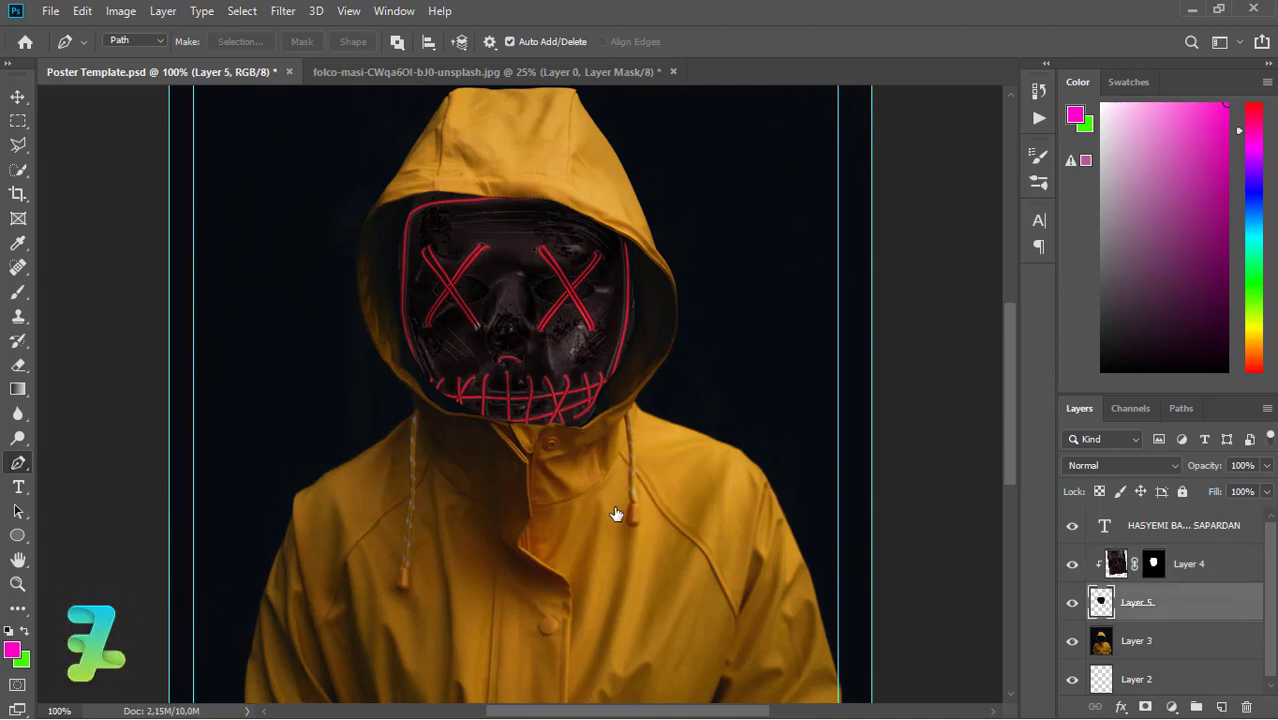
- Erase Layer 5 along the hood and shoulder edge at 100% zoom
{"action": "key", "text": "ctrl+plus"}
{"action": "key", "text": "ctrl+minus"}
{"action": "left_click", "coordinate": [18, 366]}
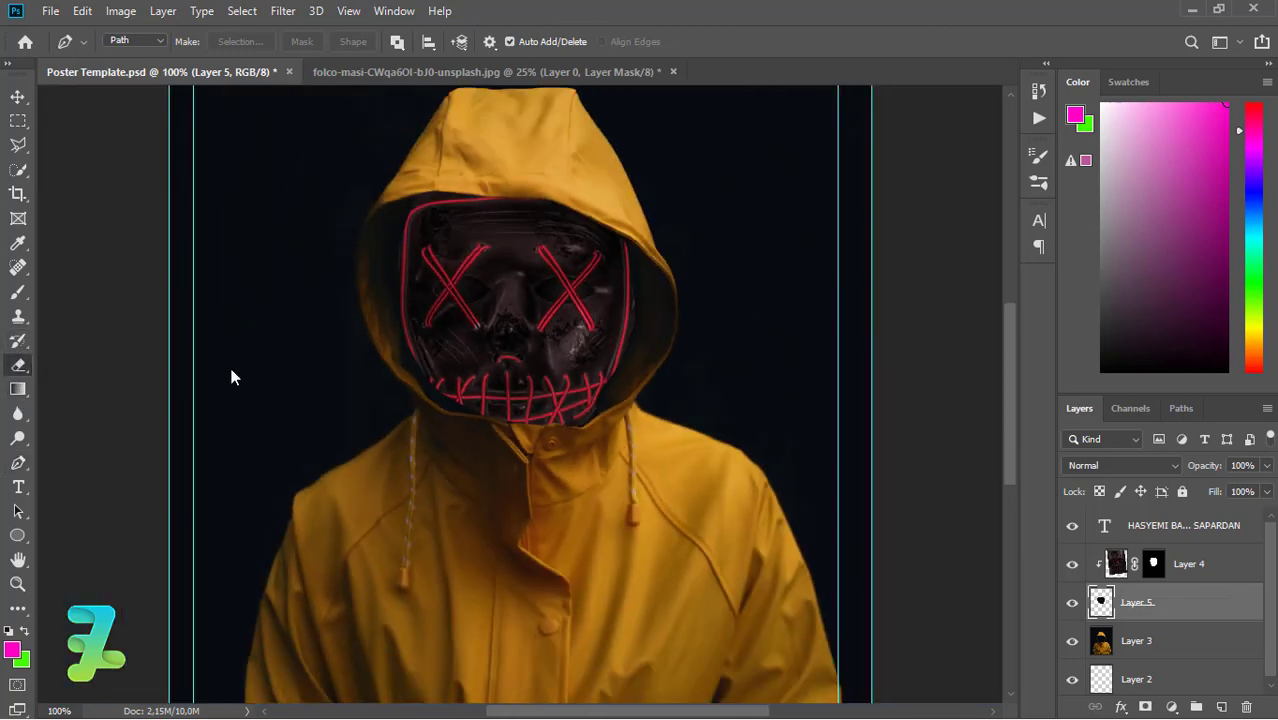
{"action": "mouse_move", "coordinate": [415, 436]}
{"action": "left_mouse_down"}
{"action": "mouse_move", "coordinate": [348, 414]}
{"action": "mouse_move", "coordinate": [442, 428]}
{"action": "mouse_move", "coordinate": [385, 422]}
{"action": "mouse_move", "coordinate": [408, 427]}
{"action": "mouse_move", "coordinate": [451, 399]}
{"action": "mouse_move", "coordinate": [397, 399]}
{"action": "left_mouse_up"}
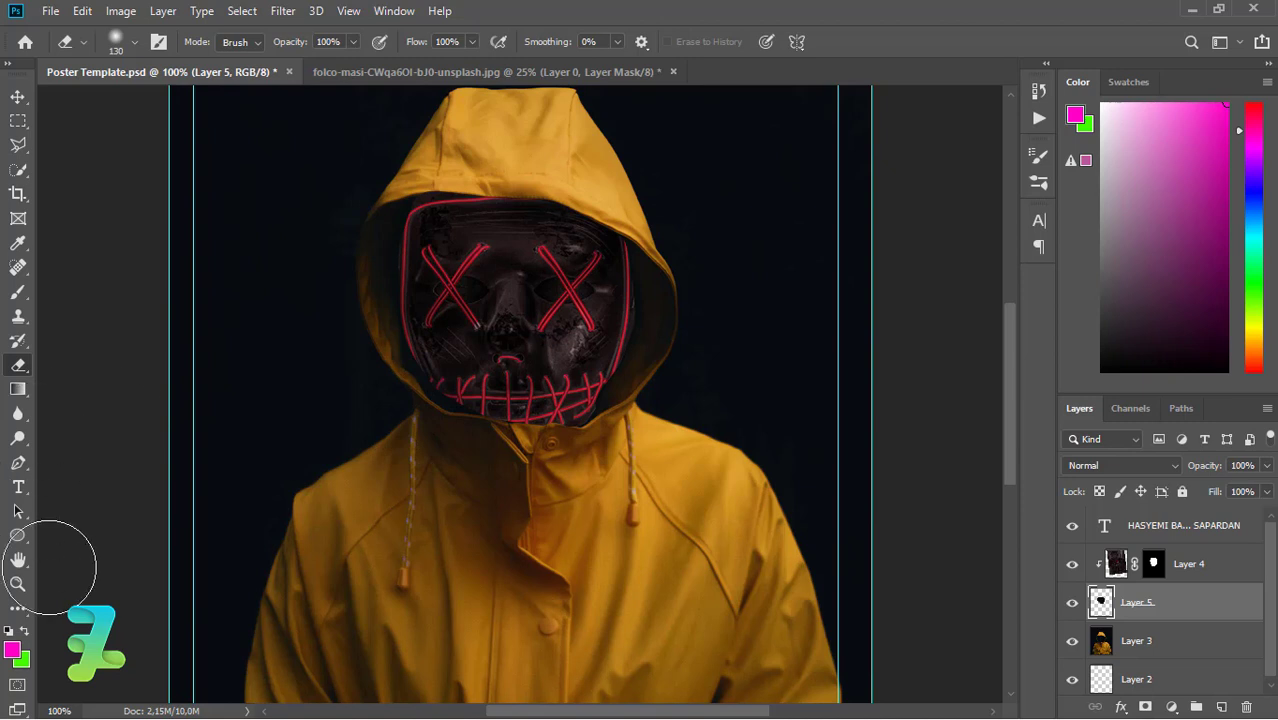
- Sample the dark background colour and brush it along the mask's lower-left and lower-right edges
{"action": "left_click", "coordinate": [18, 297]}
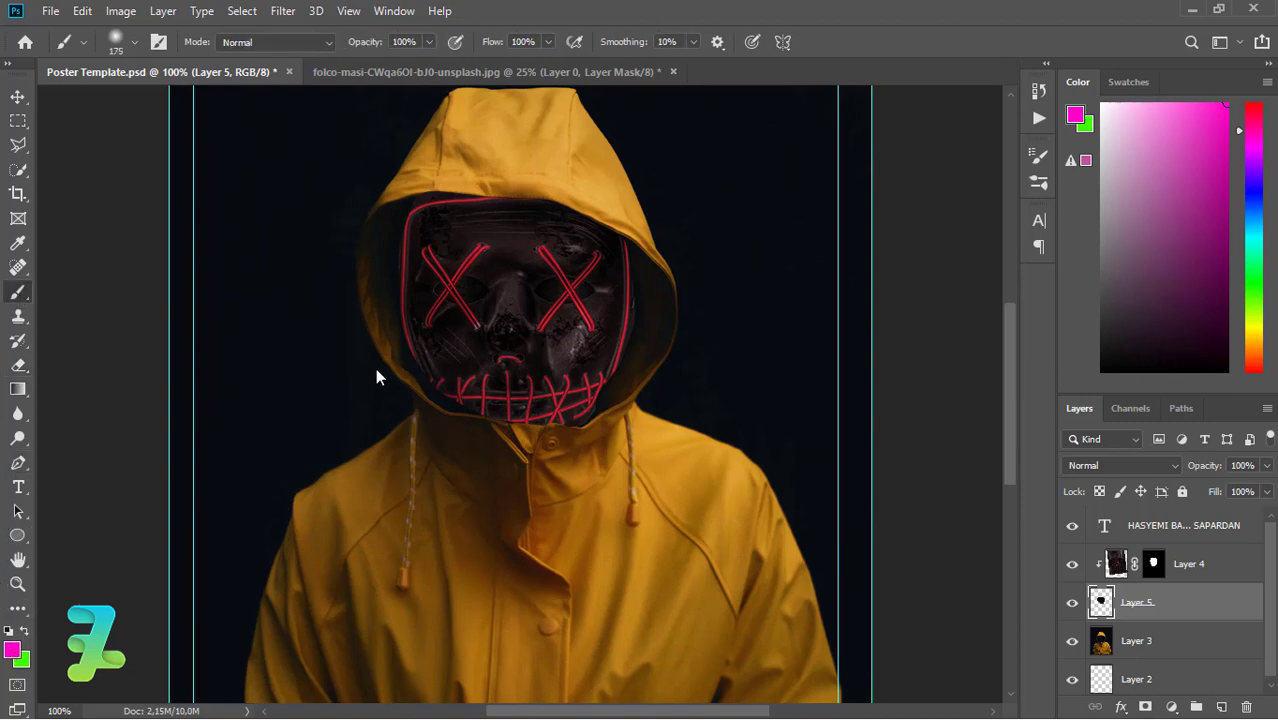
{"action": "left_click", "coordinate": [418, 362]}
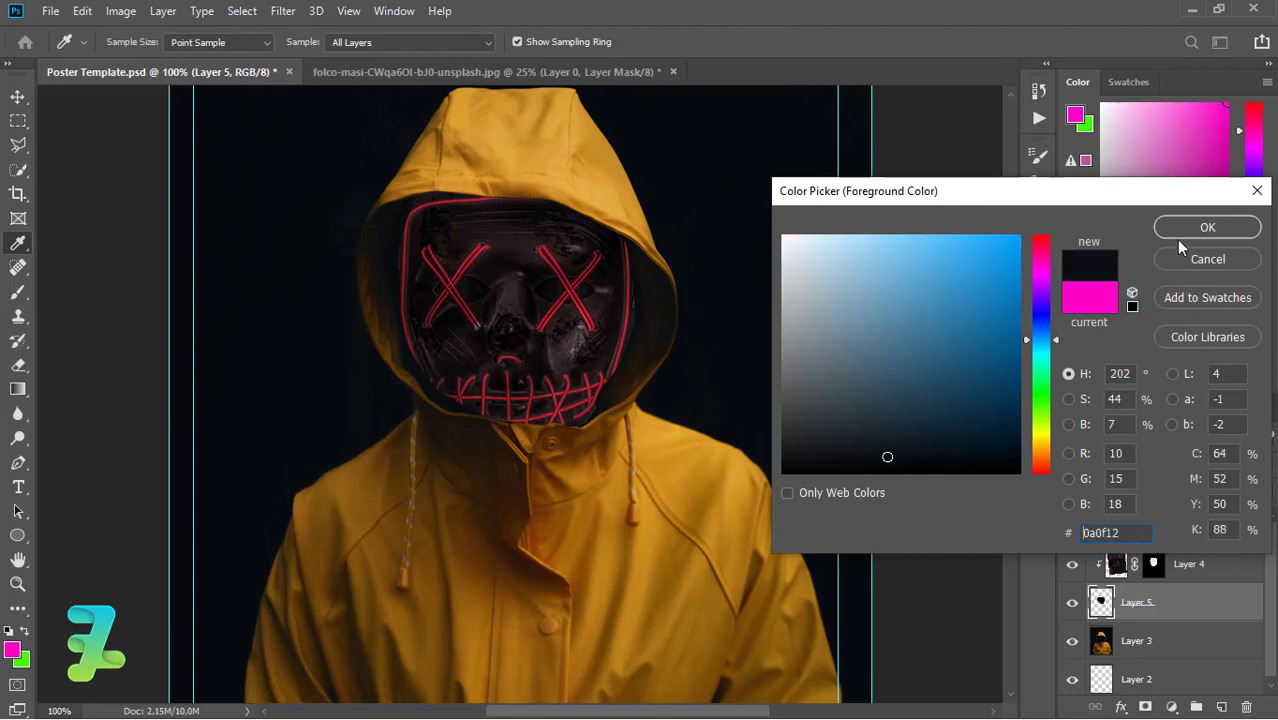
{"action": "key", "text": "Return"}
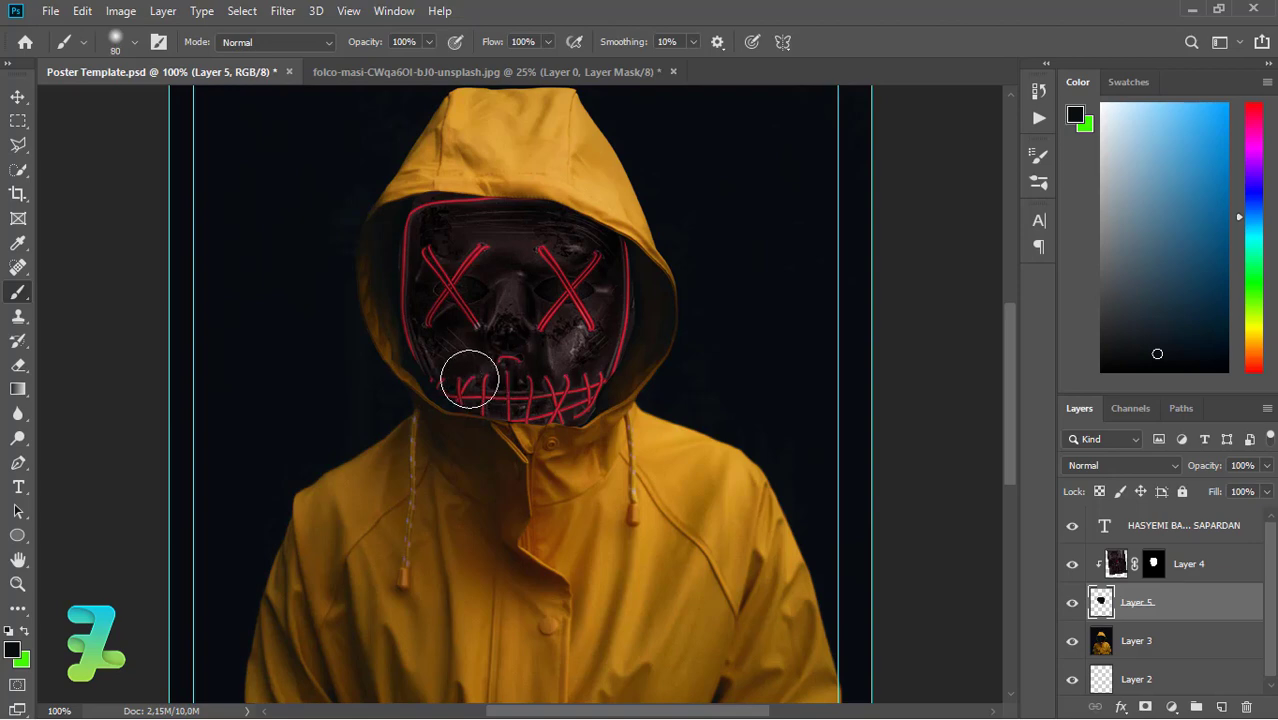
{"action": "key", "text": "ctrl+plus"}
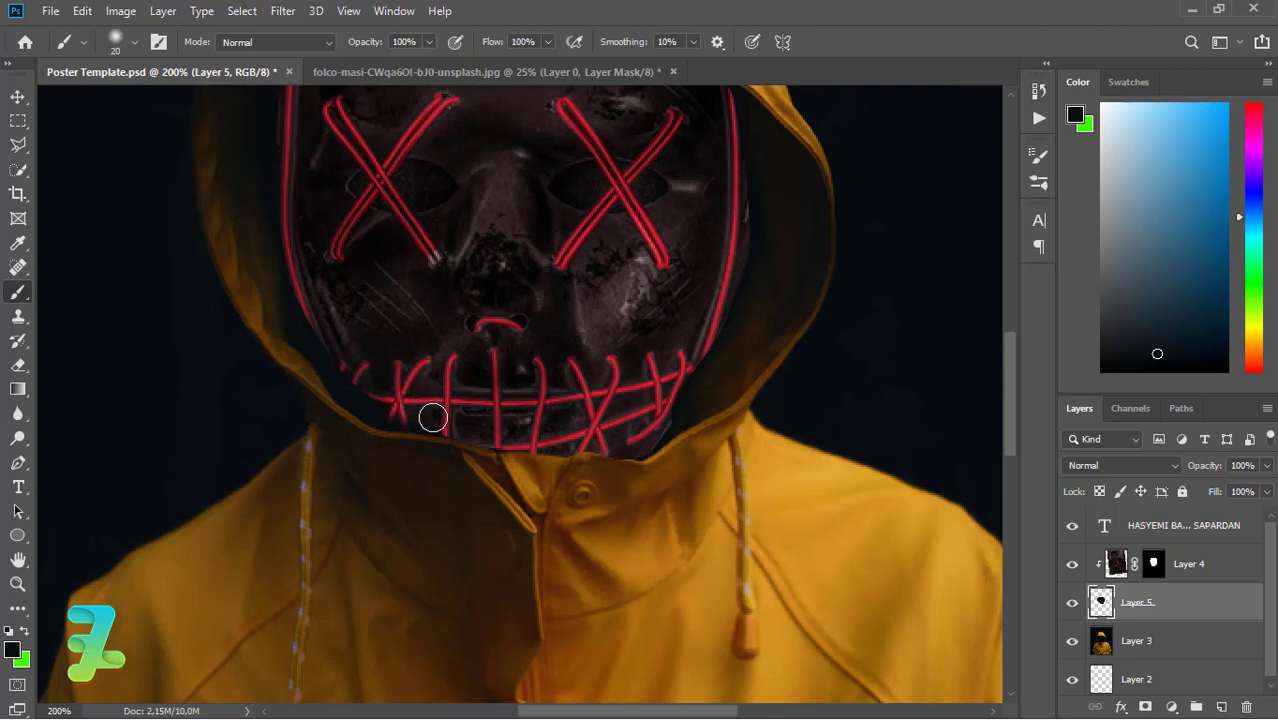
{"action": "left_click_drag", "start_coordinate": [362, 398], "coordinate": [303, 299]}
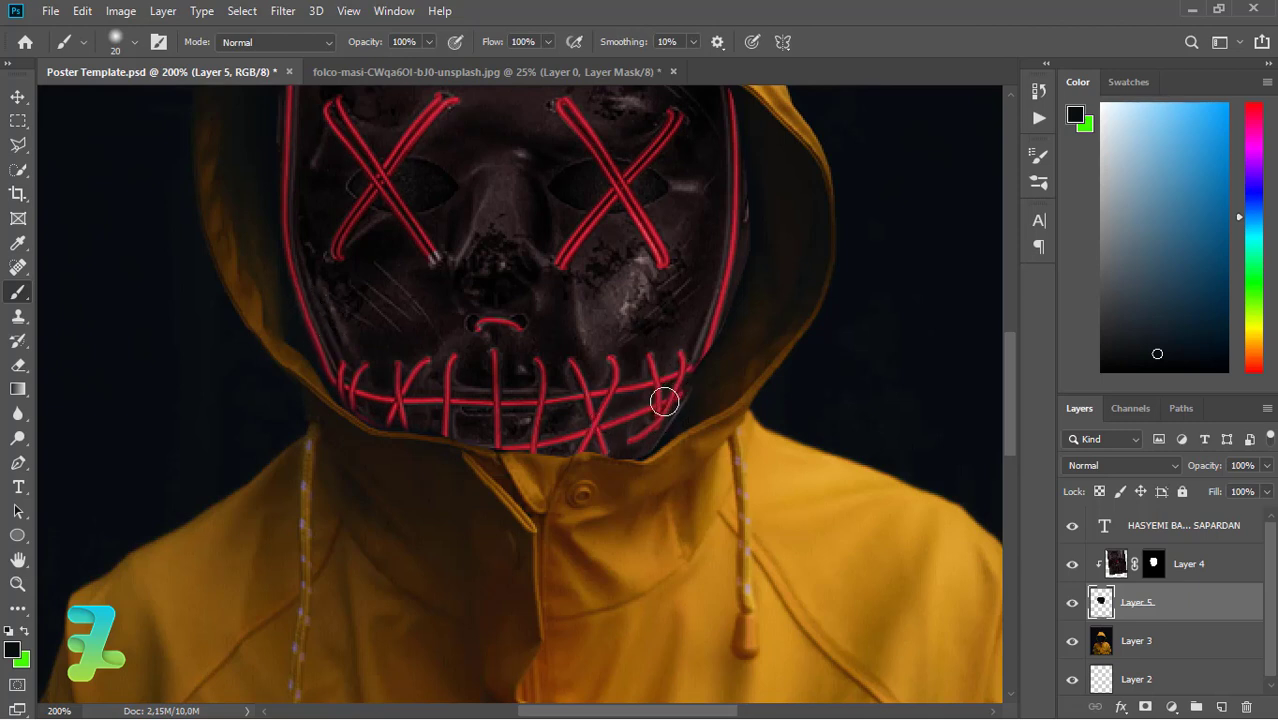
{"action": "left_click_drag", "start_coordinate": [645, 437], "coordinate": [662, 422]}
{"action": "left_click_drag", "start_coordinate": [1010, 378], "coordinate": [1002, 333]}
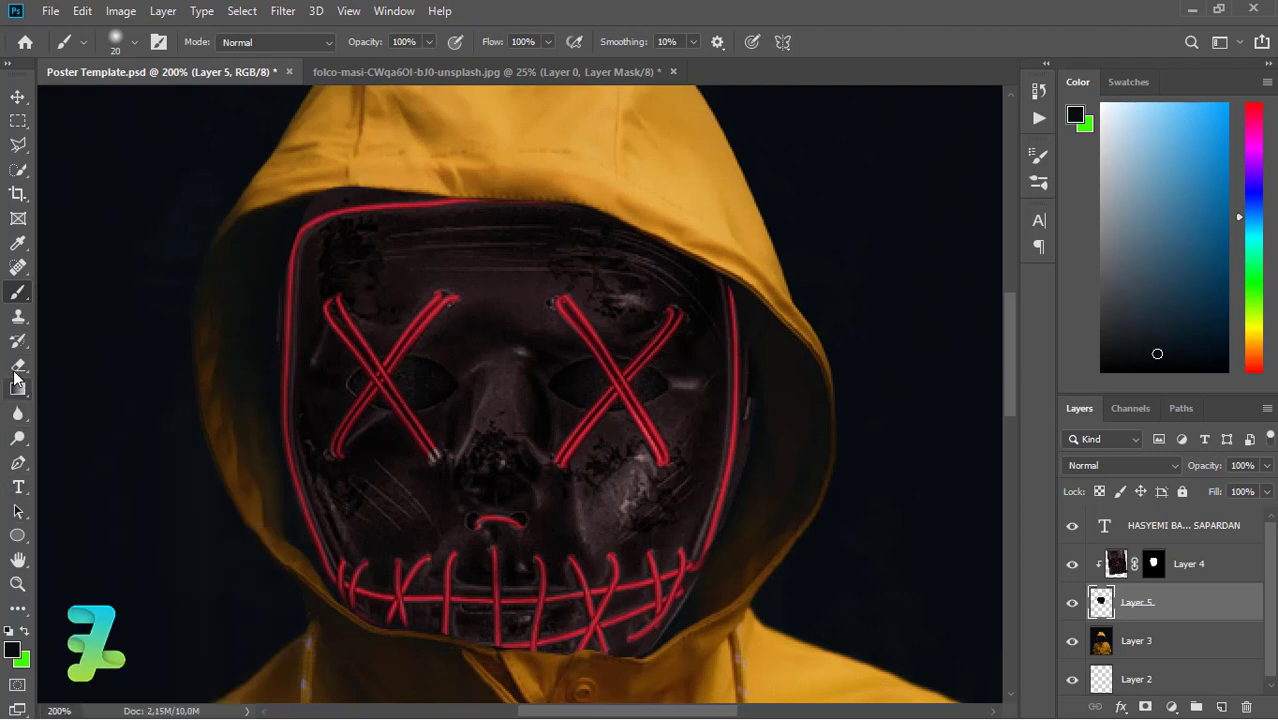
- Switch to a much smaller eraser and zoom out to the whole poster
{"action": "left_click", "coordinate": [18, 365]}
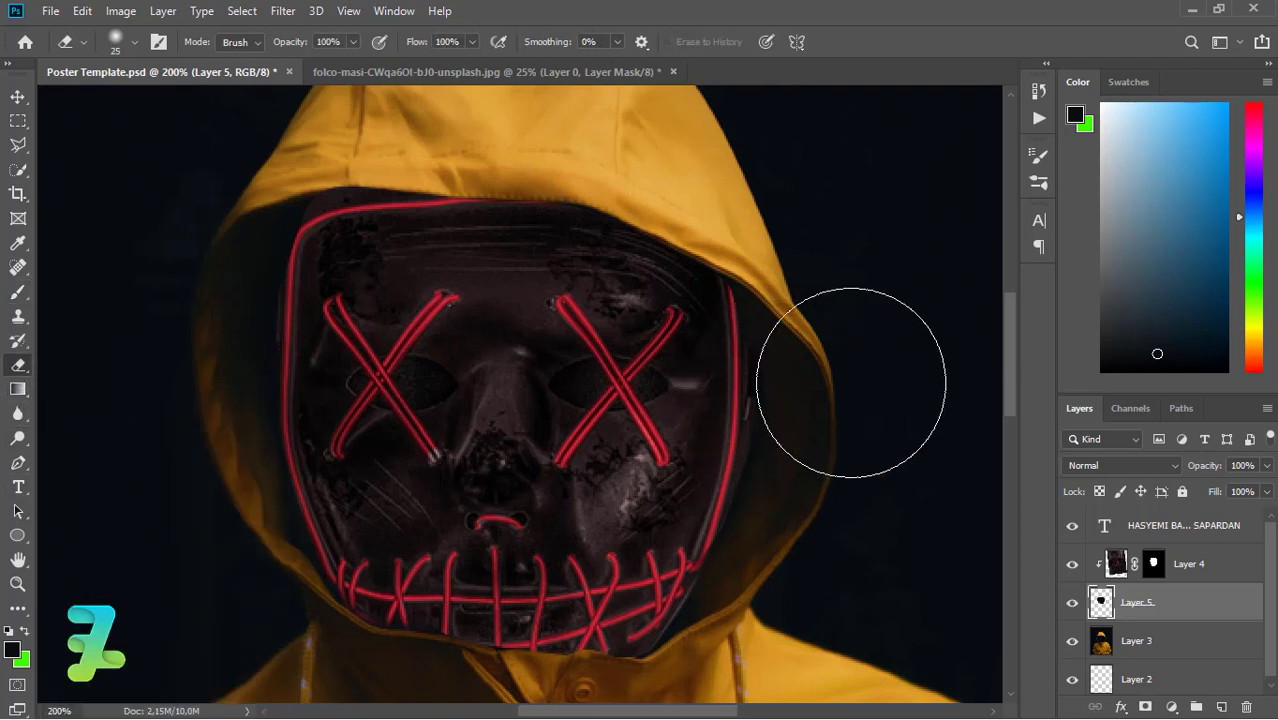
{"action": "key", "text": "bracketleft"}
{"action": "key", "text": "bracketleft"}
{"action": "key", "text": "bracketleft"}
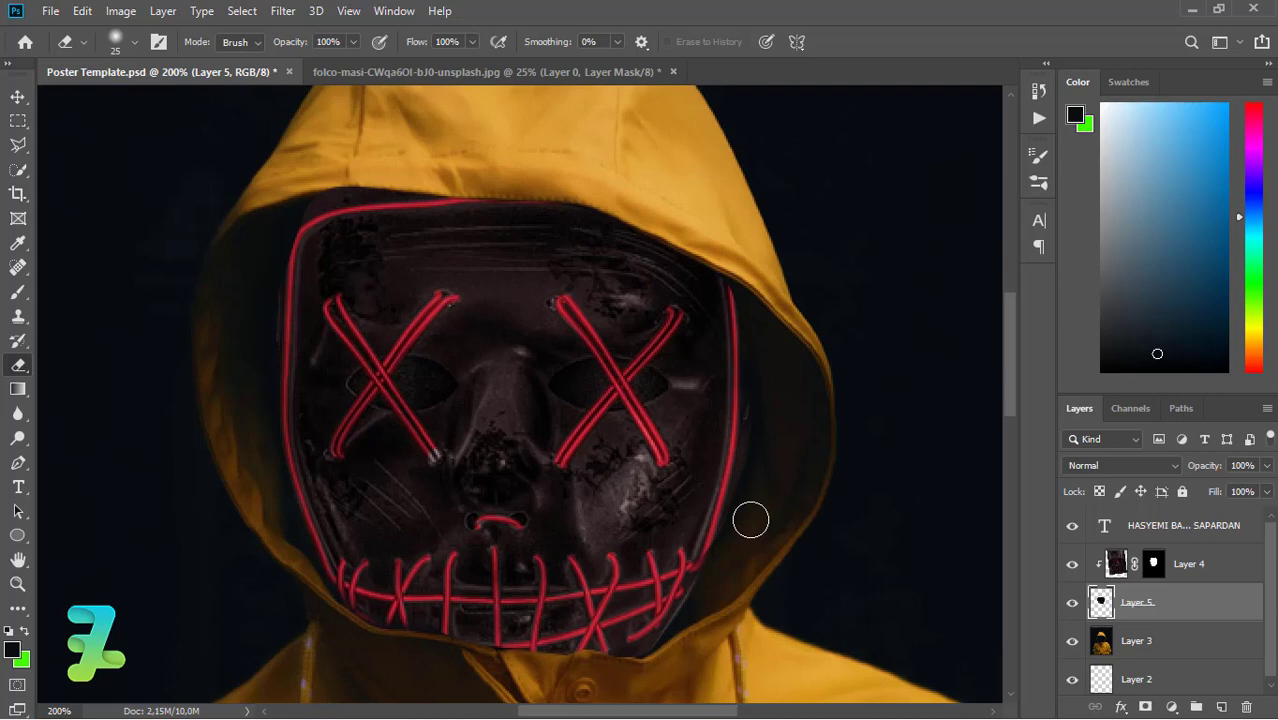
{"action": "key", "text": "ctrl+minus"}
{"action": "key", "text": "ctrl+minus"}
{"action": "key", "text": "ctrl+minus"}
{"action": "key", "text": "ctrl+minus"}
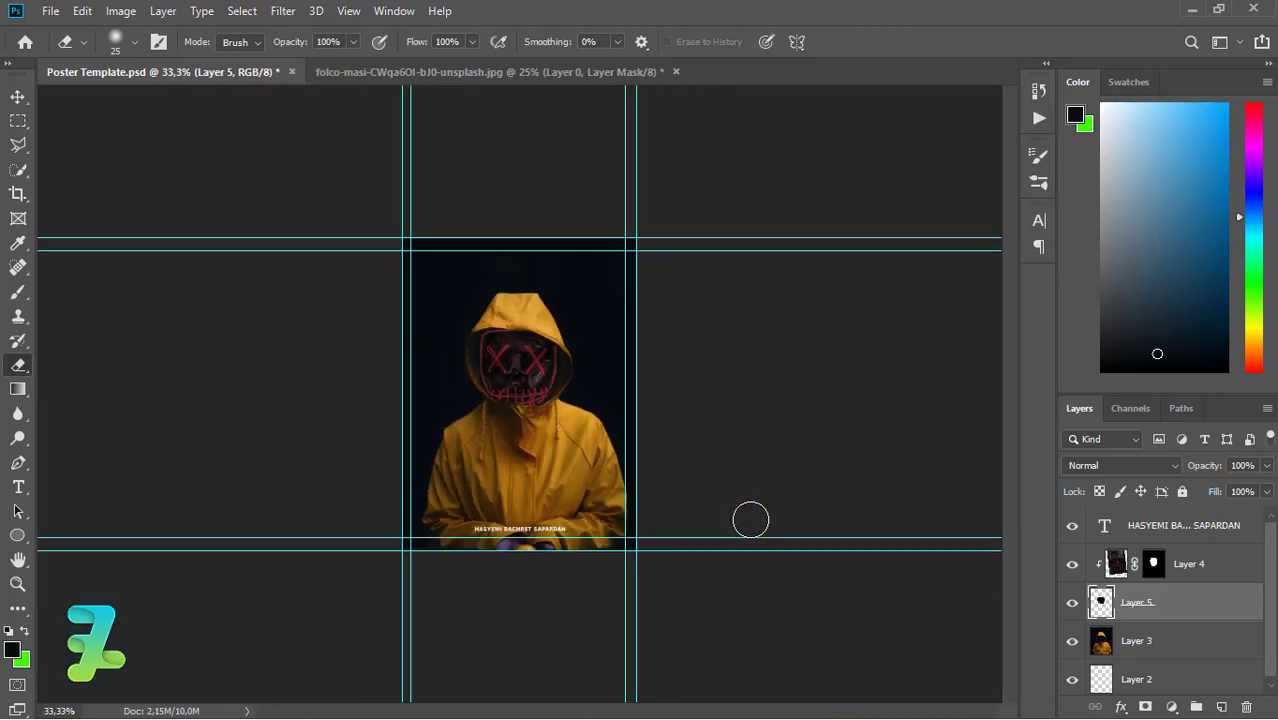
- Add a Hue/Saturation adjustment at -6 saturation clipped to Layer 3
{"action": "key", "text": "ctrl+plus"}
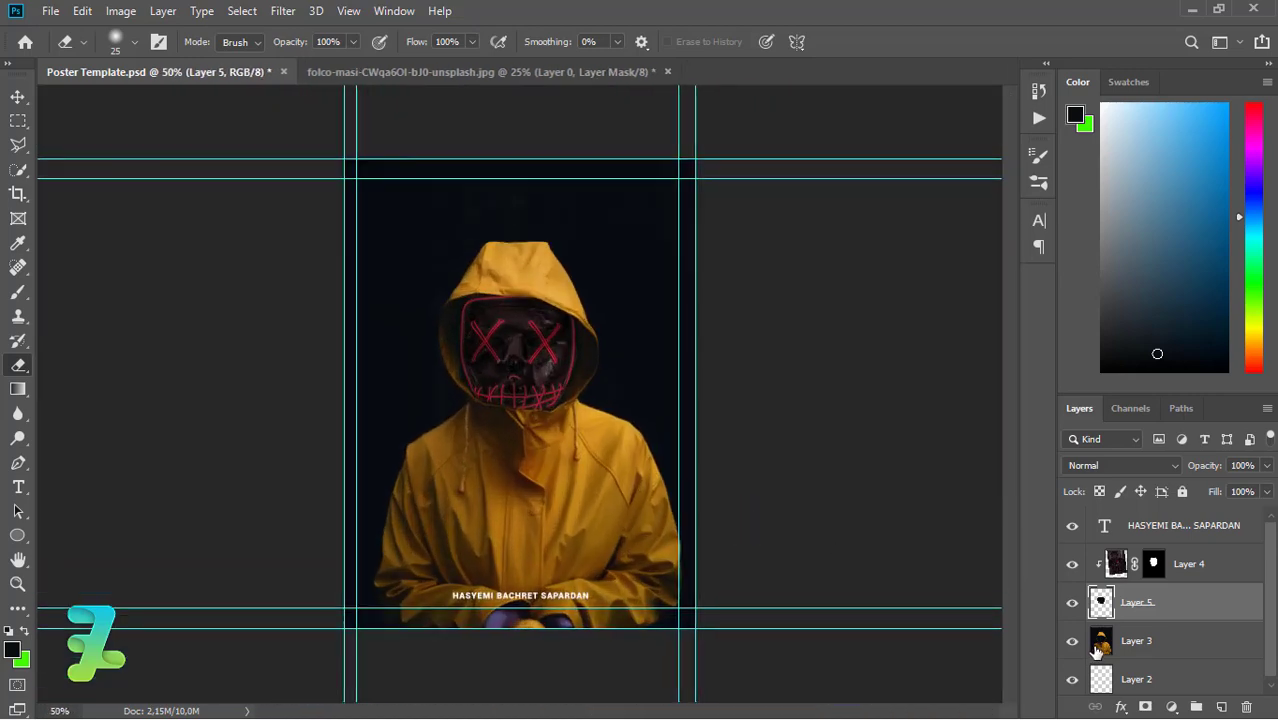
{"action": "left_click", "coordinate": [1114, 649]}
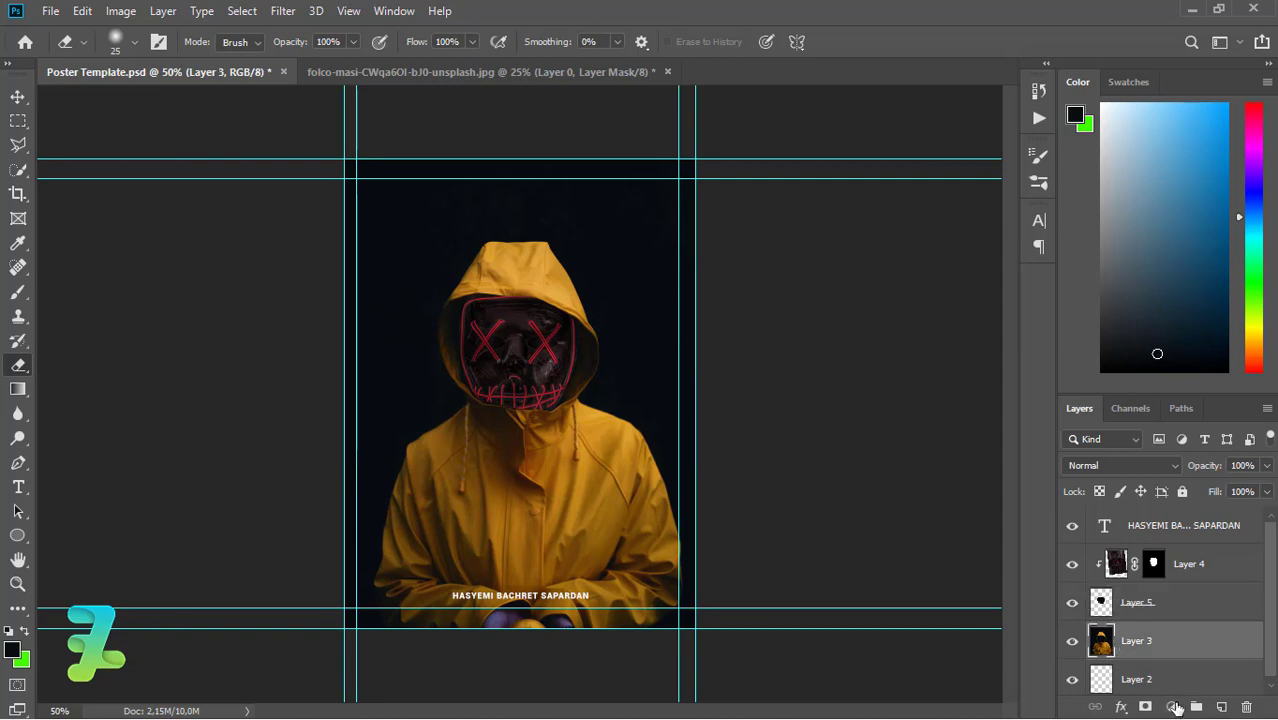
{"action": "left_click", "coordinate": [1171, 707]}
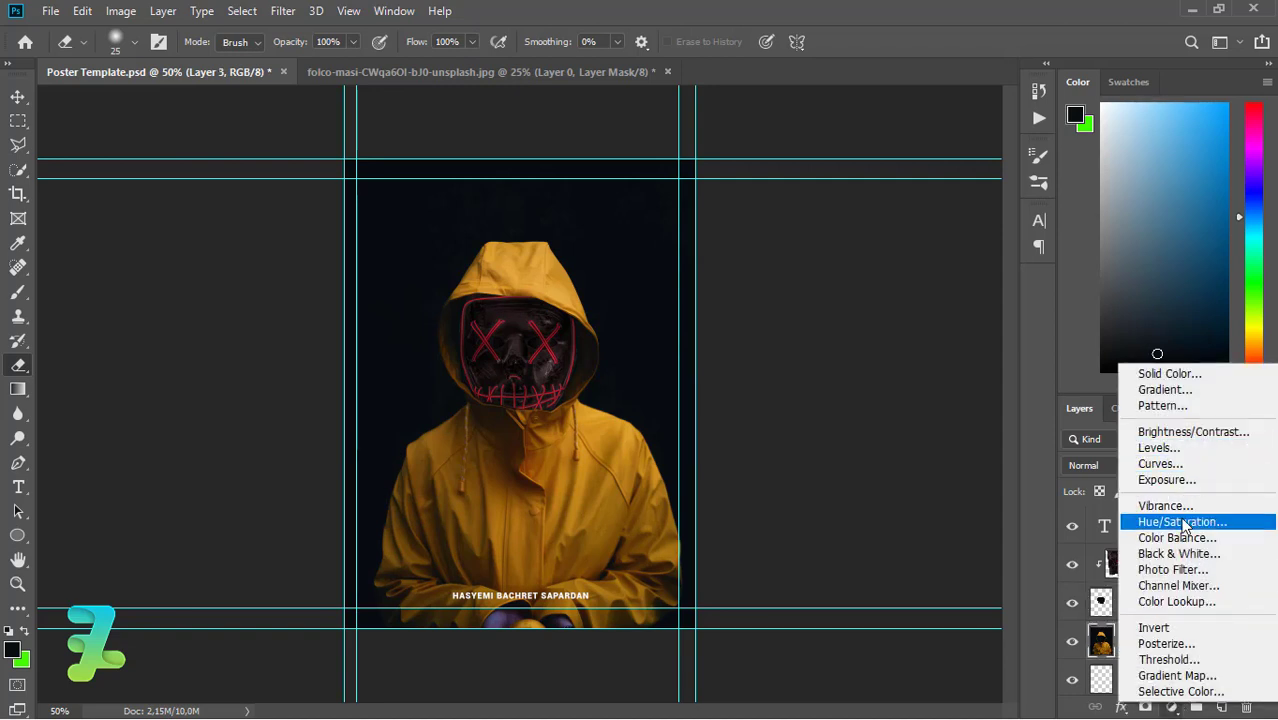
{"action": "key", "text": "Escape"}
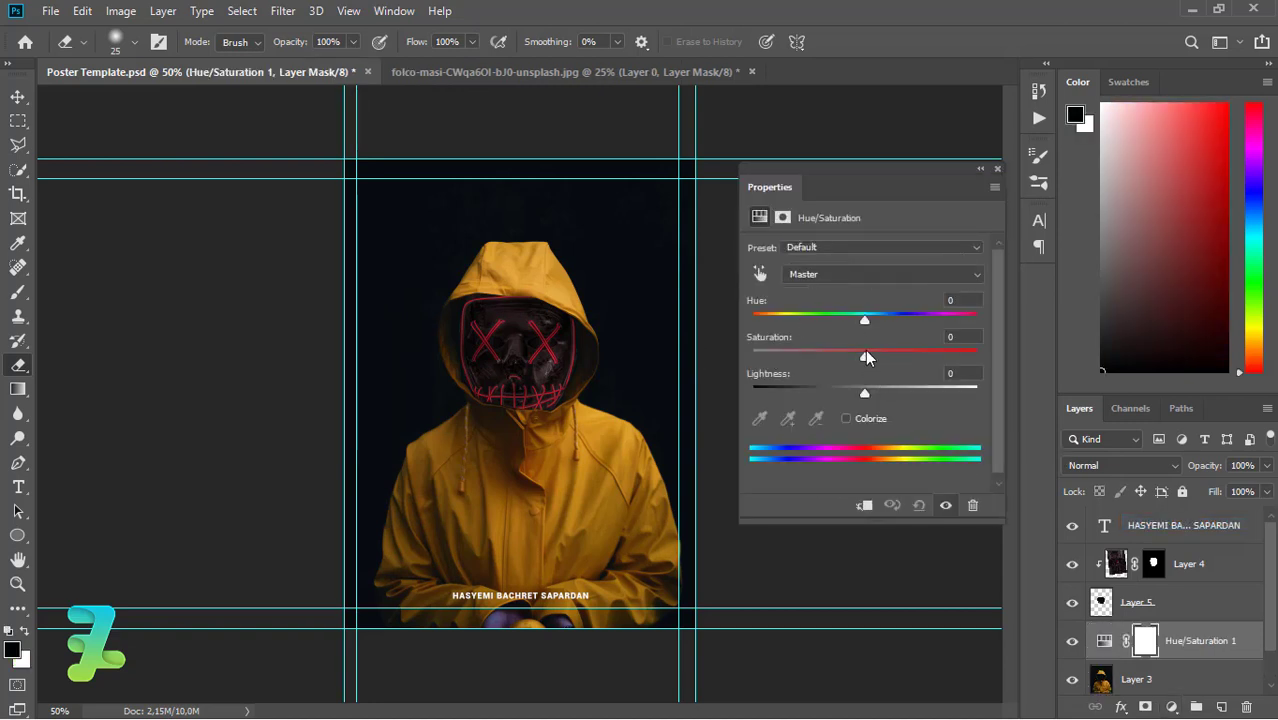
{"action": "left_click_drag", "start_coordinate": [840, 358], "coordinate": [852, 357]}
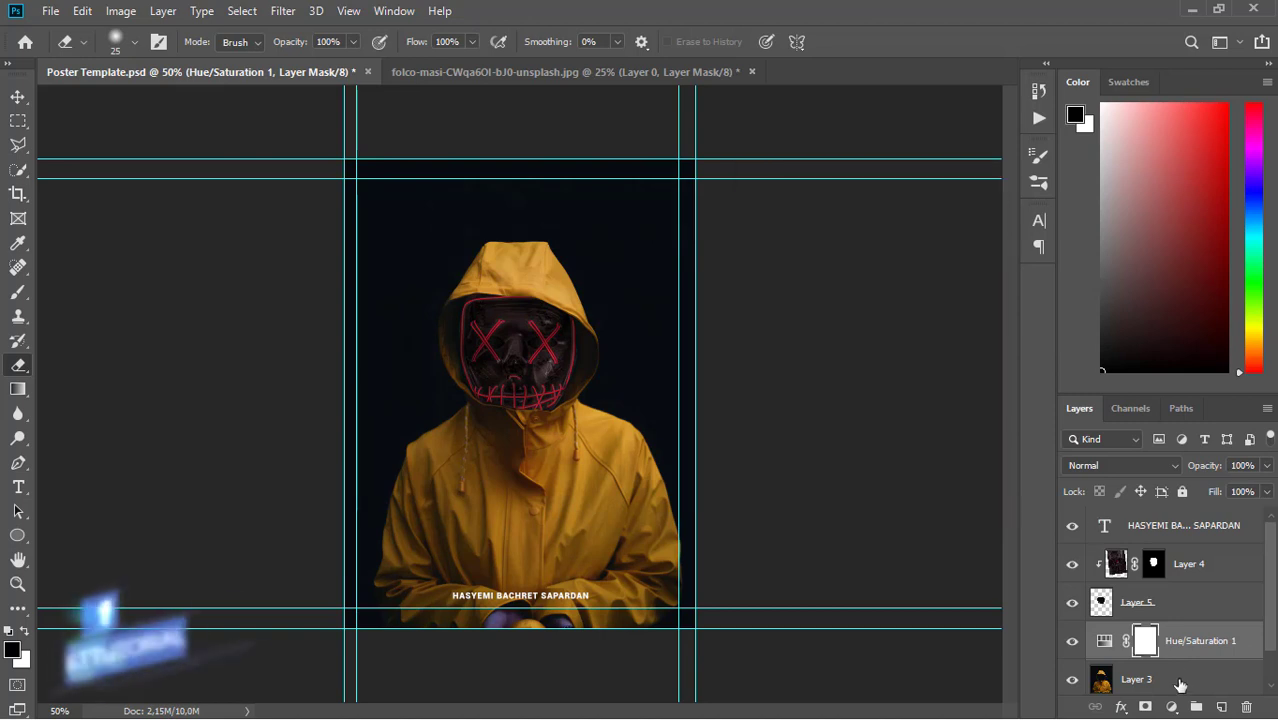
{"action": "right_click", "coordinate": [1188, 641]}
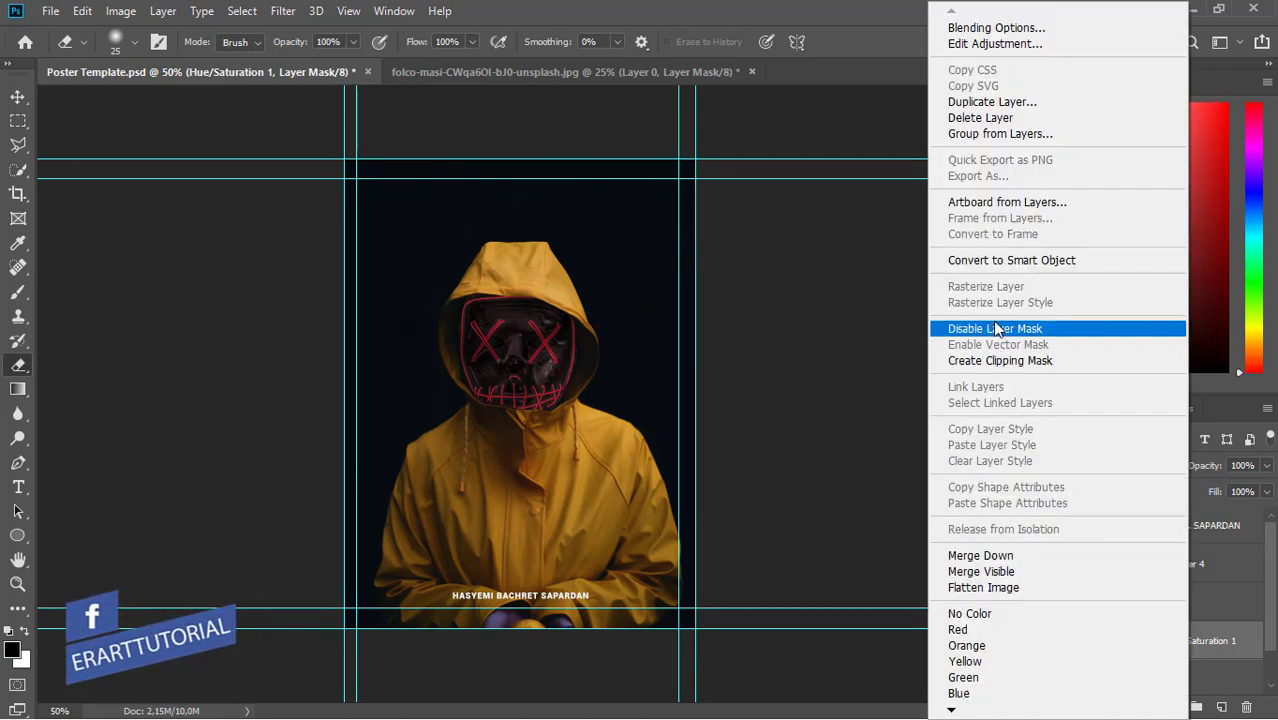
{"action": "left_click", "coordinate": [1000, 360]}
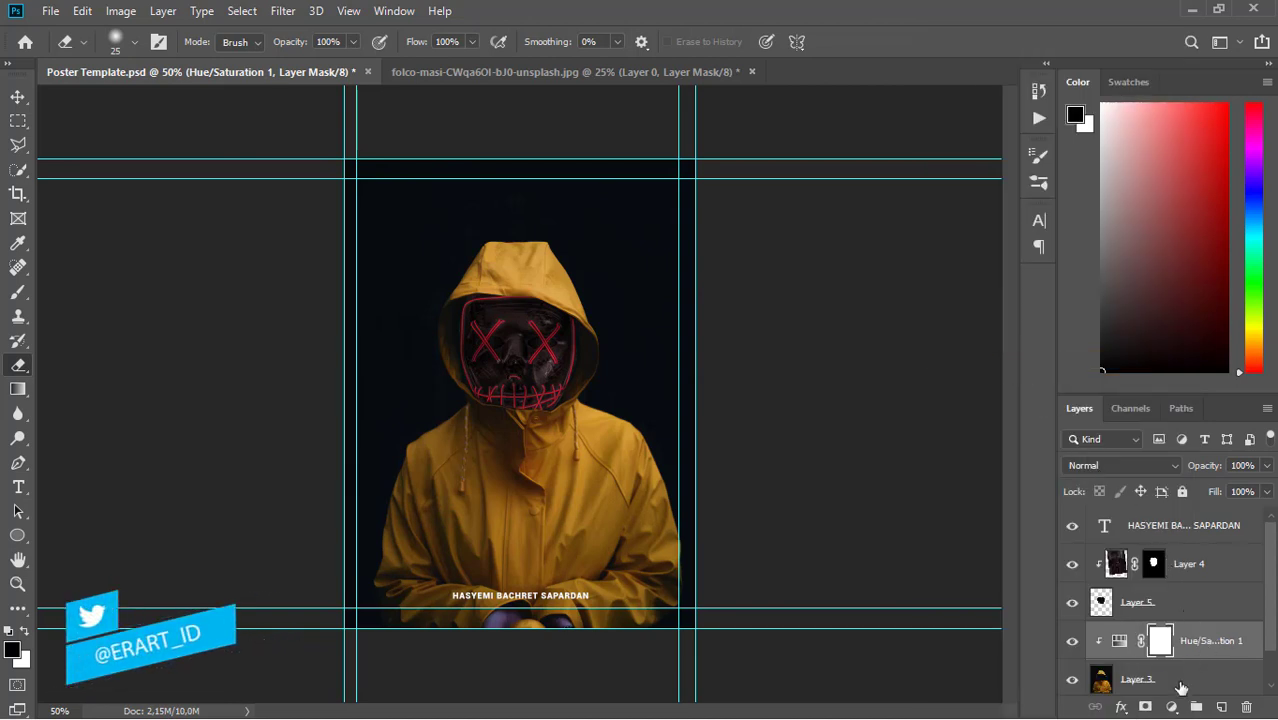
{"action": "left_click", "coordinate": [1172, 707]}
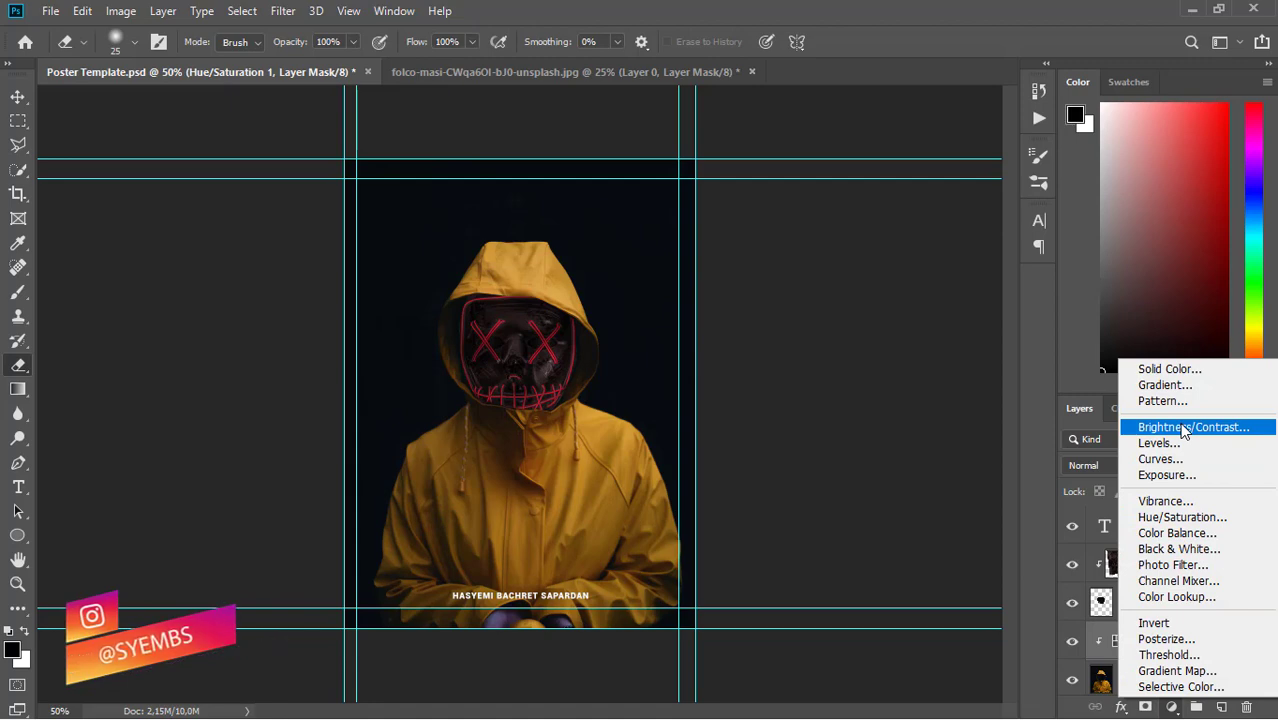
- Add a clipped Brightness/Contrast adjustment with brightness -65 and contrast 35
{"action": "left_click", "coordinate": [1183, 428]}
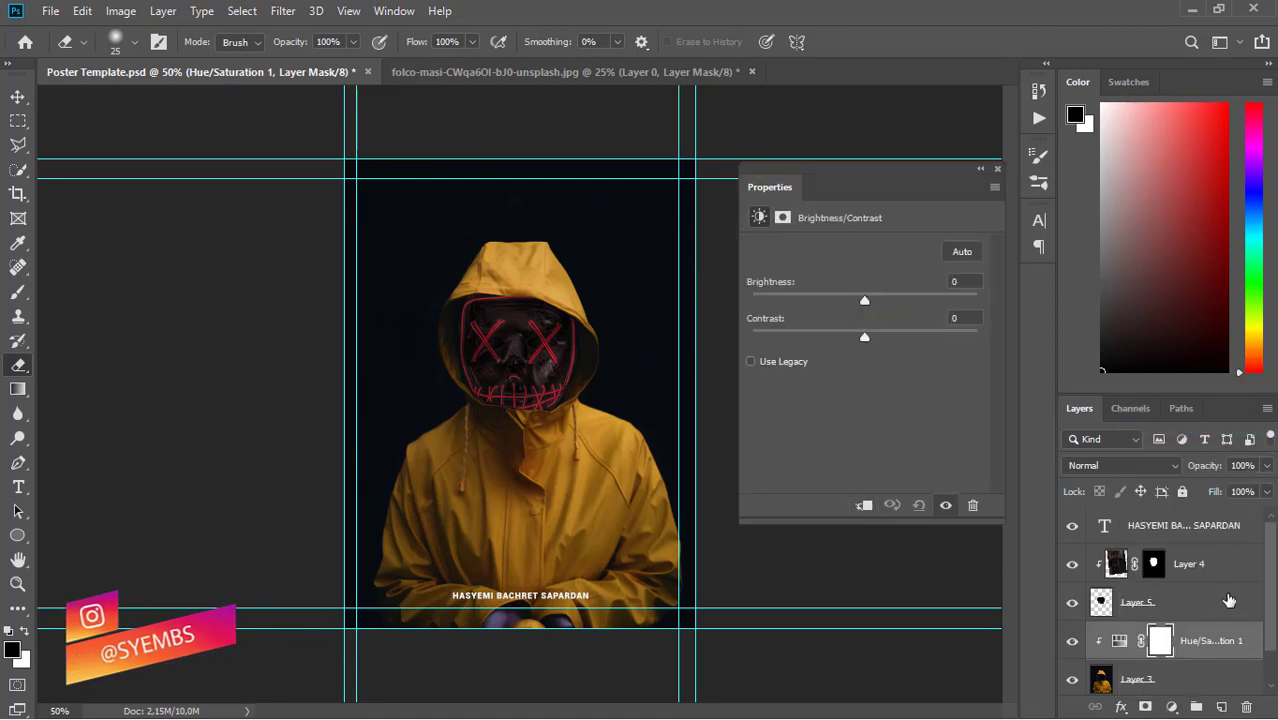
{"action": "right_click", "coordinate": [1200, 640]}
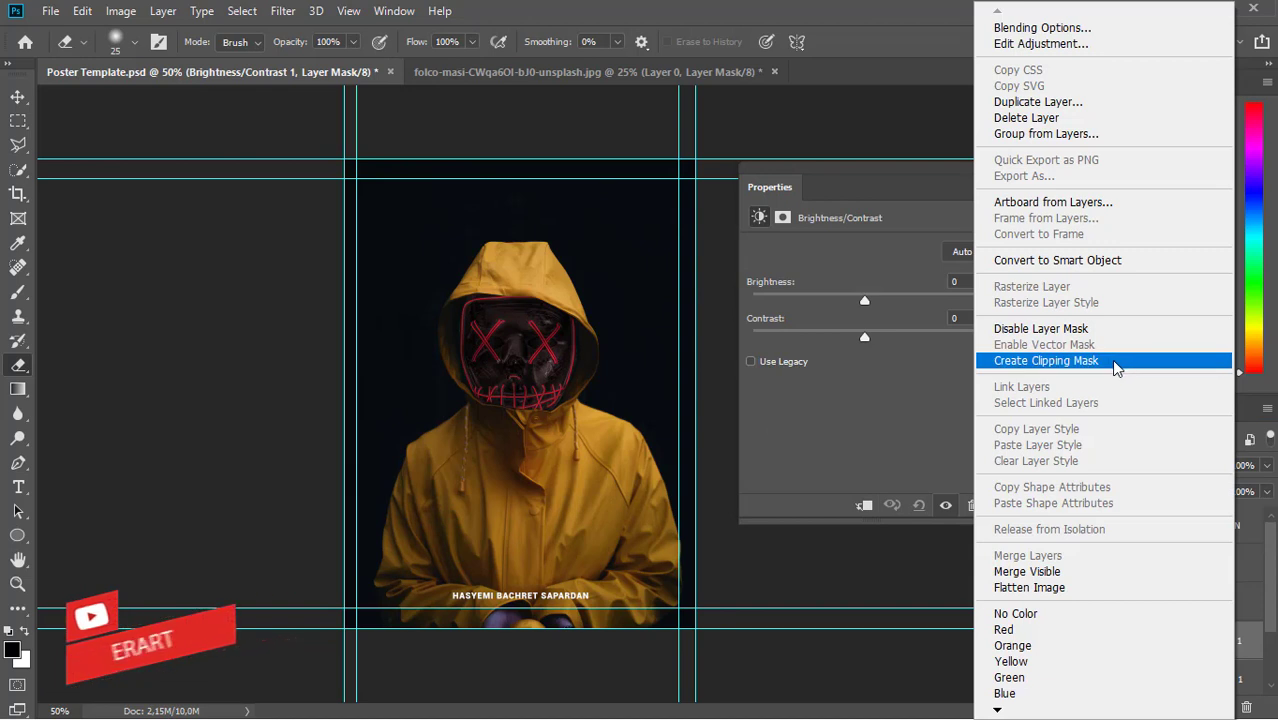
{"action": "left_click", "coordinate": [1133, 363]}
{"action": "mouse_move", "coordinate": [832, 339]}
{"action": "left_mouse_down"}
{"action": "mouse_move", "coordinate": [910, 343]}
{"action": "mouse_move", "coordinate": [844, 338]}
{"action": "left_mouse_up"}
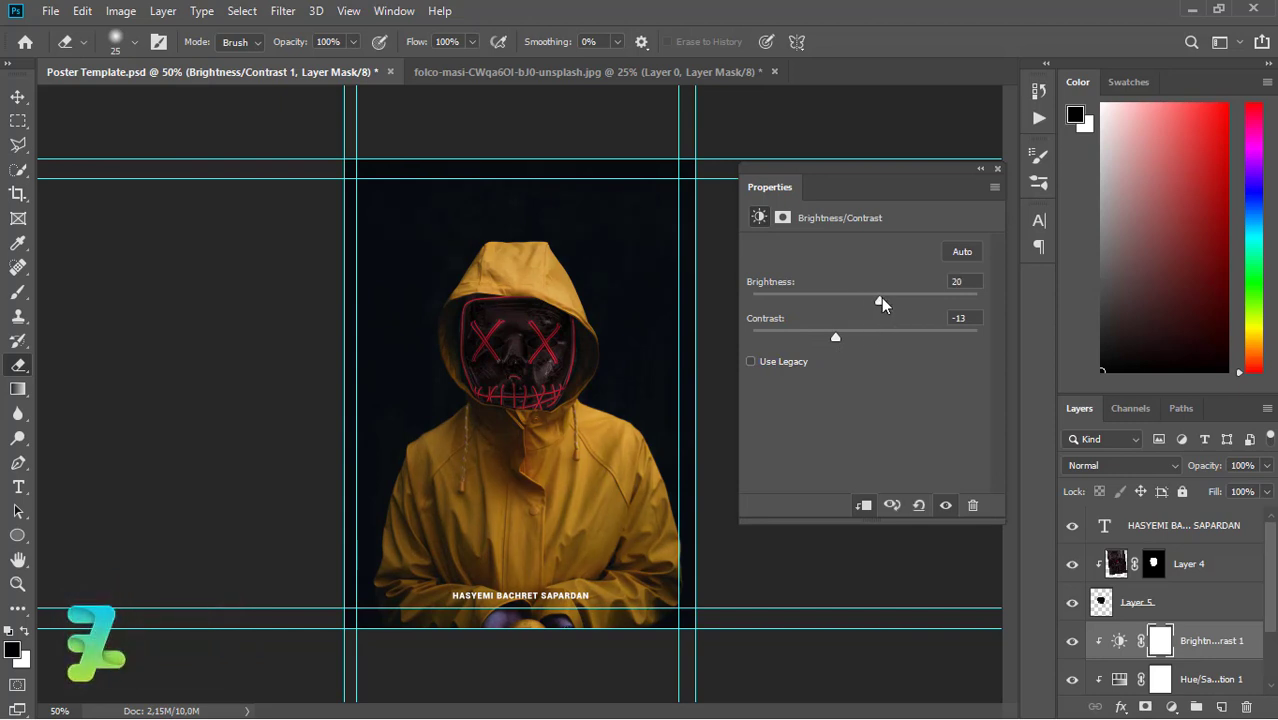
{"action": "left_click_drag", "start_coordinate": [881, 297], "coordinate": [832, 301]}
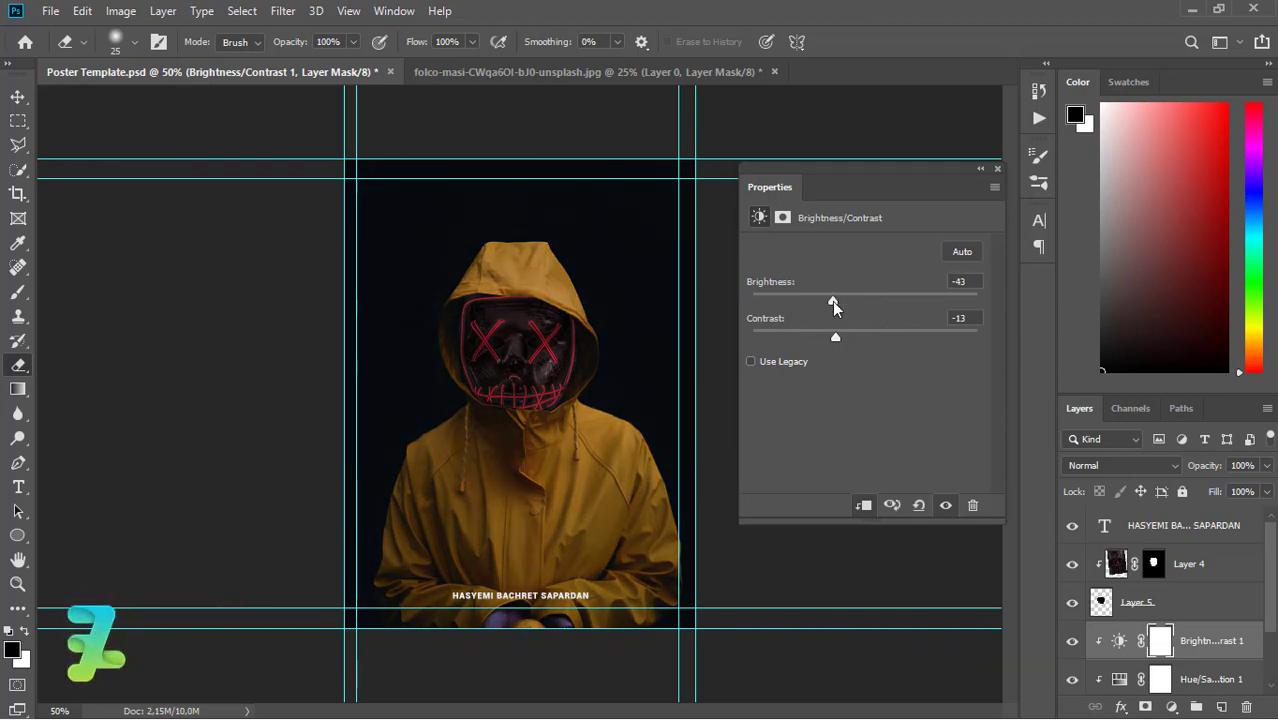
{"action": "left_click_drag", "start_coordinate": [836, 341], "coordinate": [927, 337]}
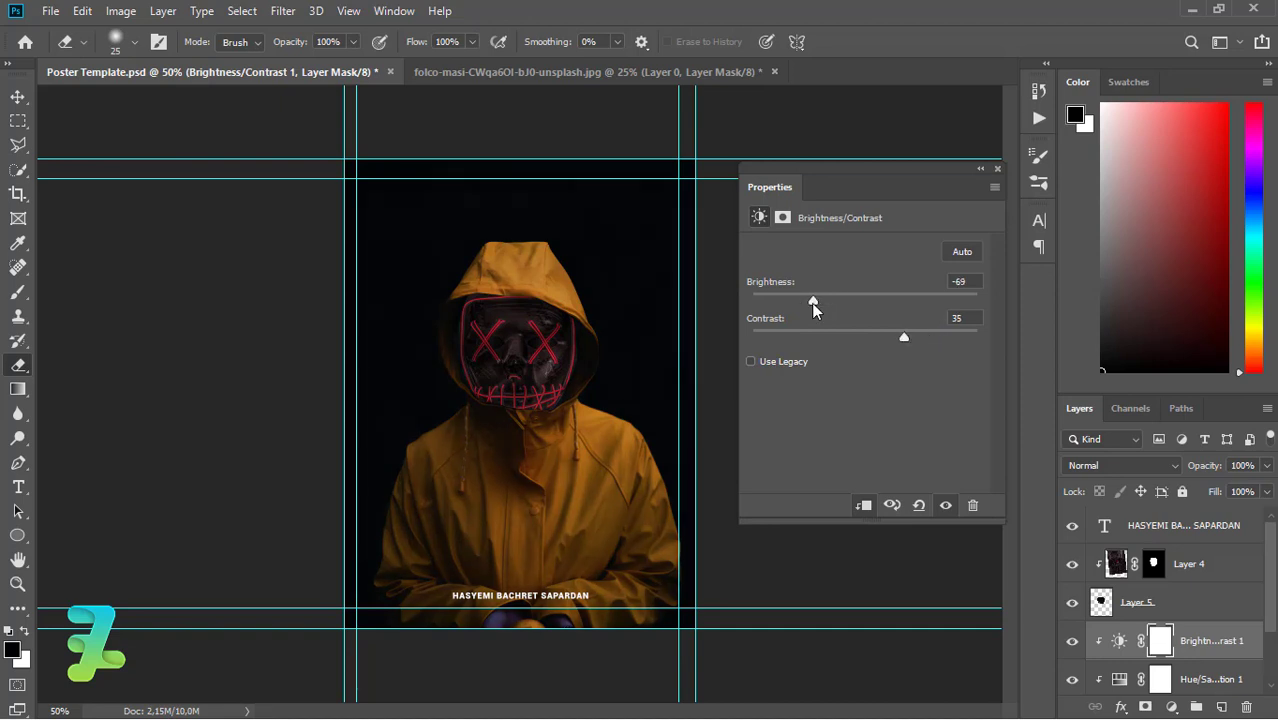
{"action": "left_click_drag", "start_coordinate": [813, 302], "coordinate": [816, 302]}
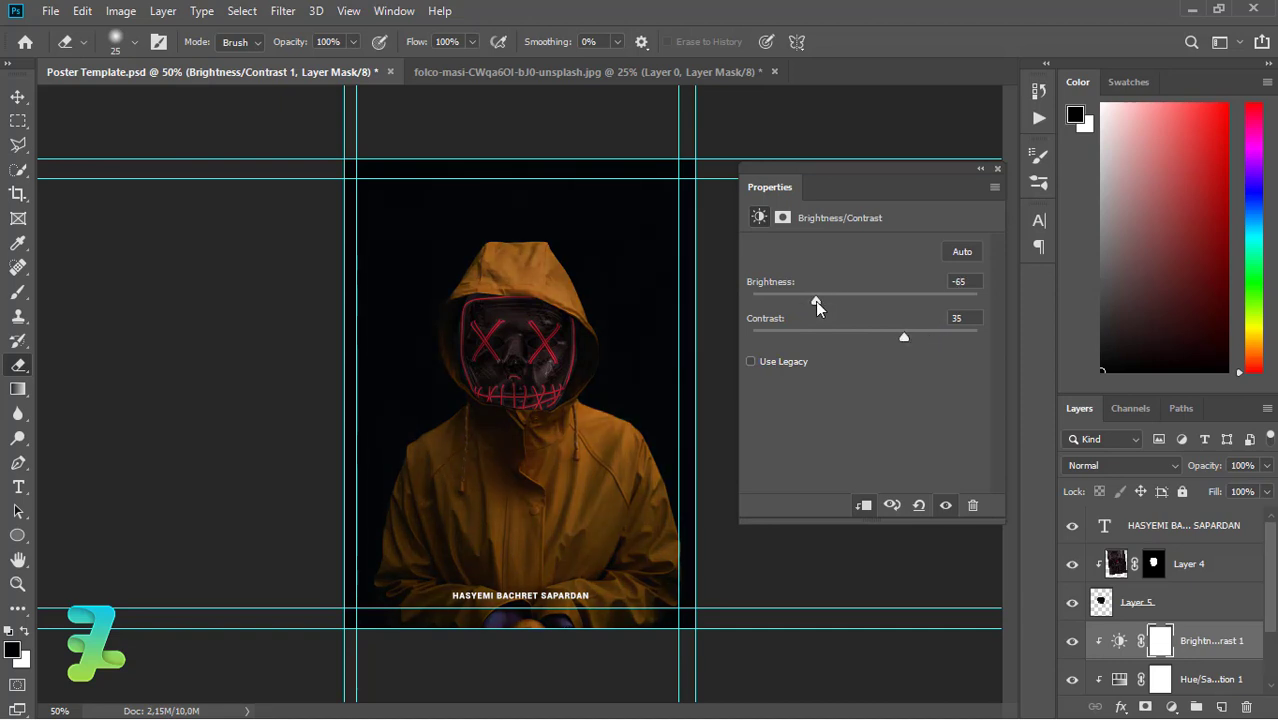
{"action": "left_click", "coordinate": [998, 169]}
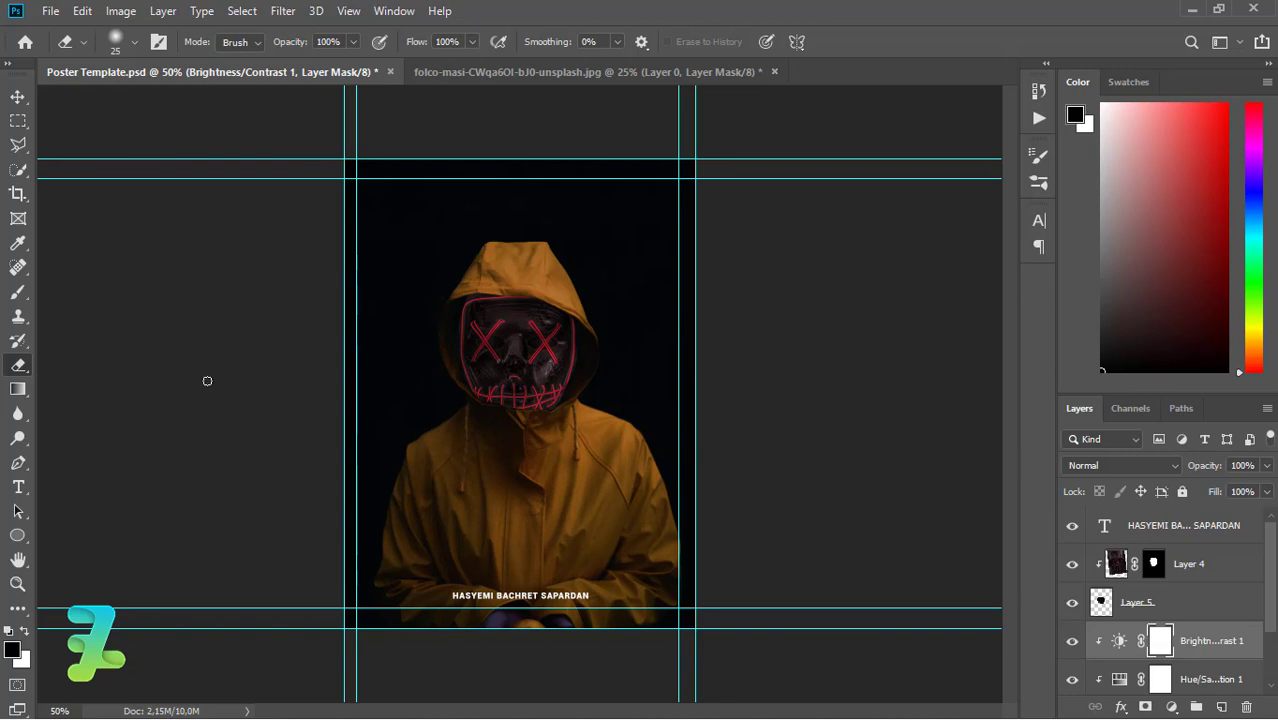
- Paint black on the Brightness/Contrast mask over the face, then select Layer 4
{"action": "left_click", "coordinate": [18, 291]}
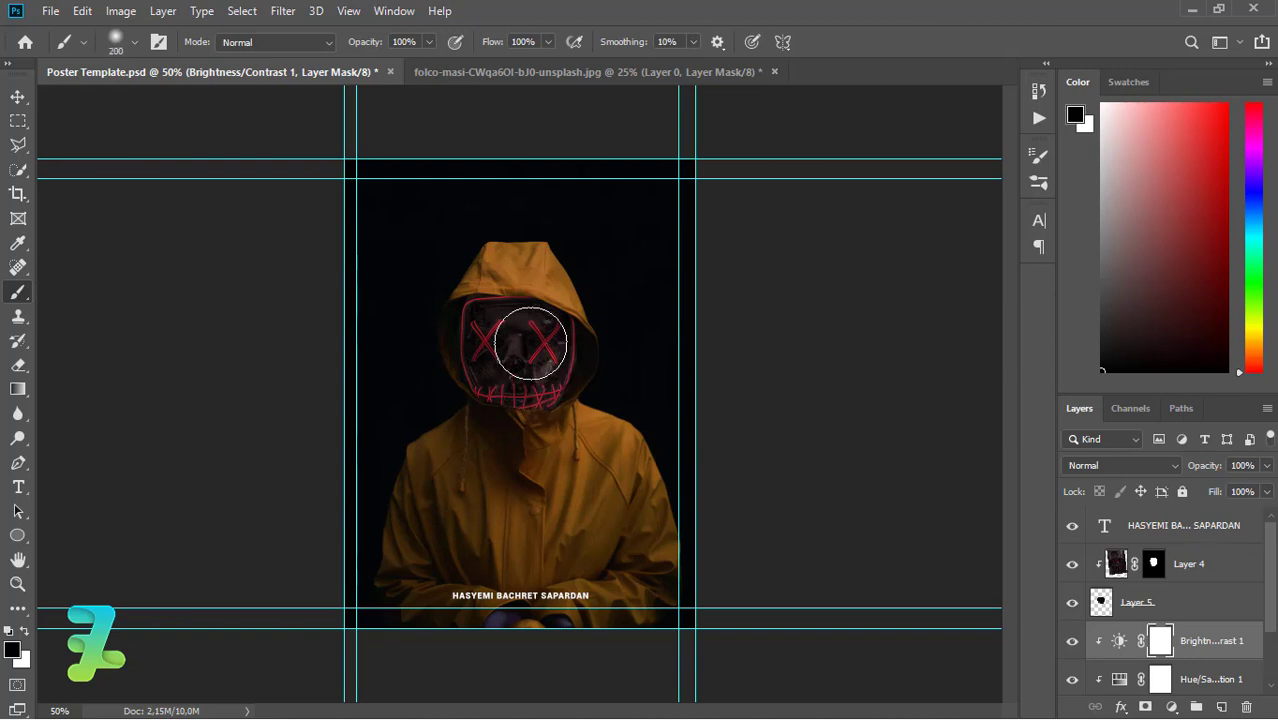
{"action": "mouse_move", "coordinate": [531, 343]}
{"action": "left_mouse_down"}
{"action": "mouse_move", "coordinate": [491, 371]}
{"action": "mouse_move", "coordinate": [529, 335]}
{"action": "mouse_move", "coordinate": [505, 323]}
{"action": "mouse_move", "coordinate": [517, 391]}
{"action": "mouse_move", "coordinate": [488, 351]}
{"action": "mouse_move", "coordinate": [502, 357]}
{"action": "mouse_move", "coordinate": [506, 343]}
{"action": "left_mouse_up"}
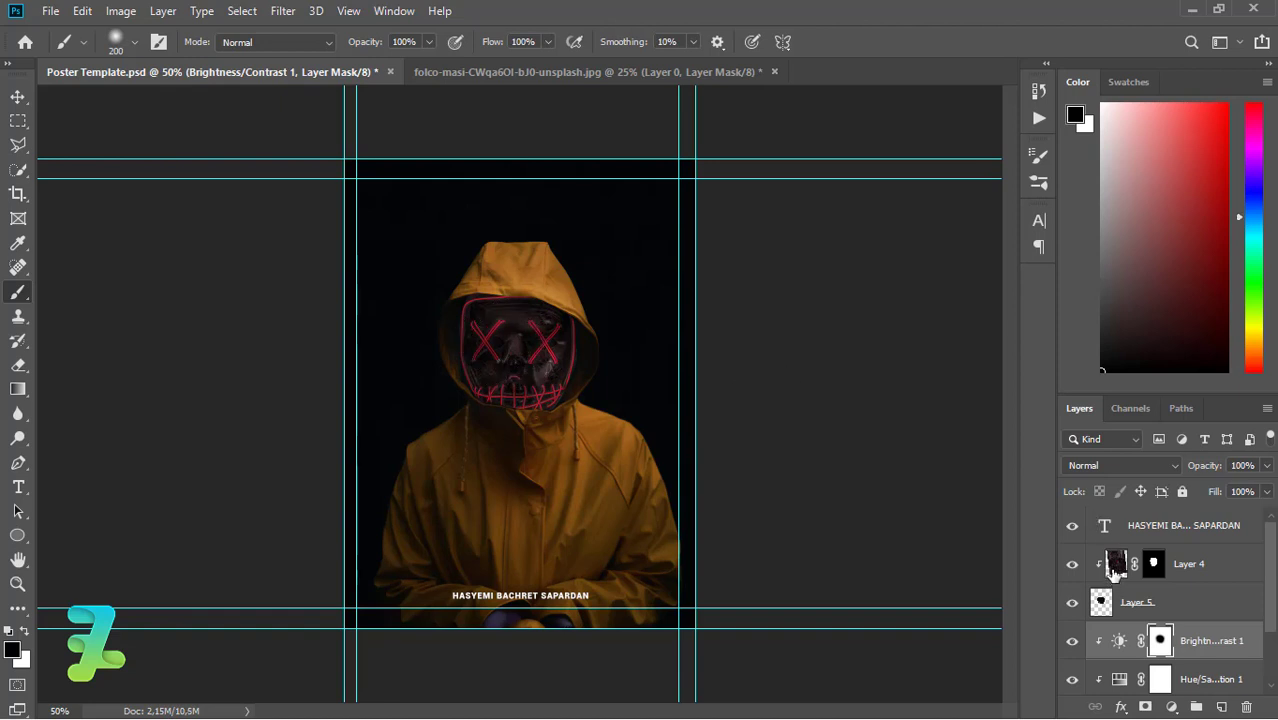
{"action": "left_click", "coordinate": [1113, 566]}
- Add a Hue/Saturation adjustment clipped to Layer 4 with hue -180, turning the red neon cyan
{"action": "left_click", "coordinate": [1174, 707]}
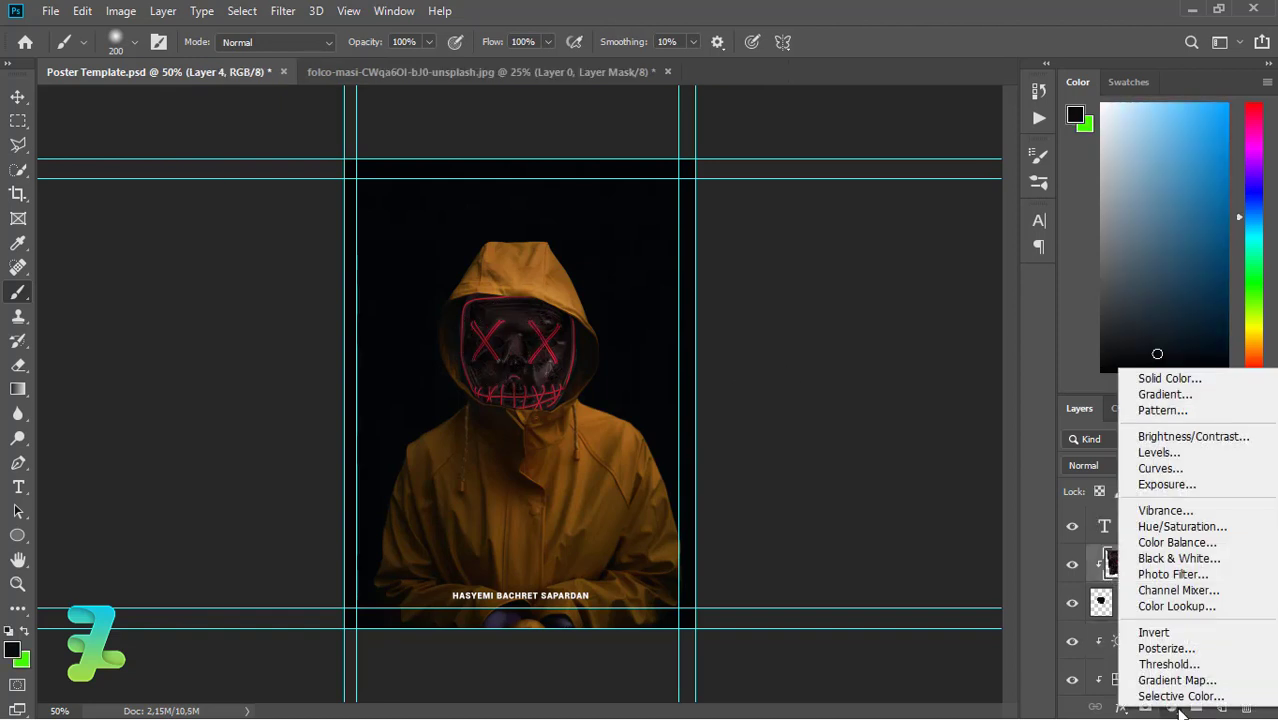
{"action": "left_click", "coordinate": [1190, 527]}
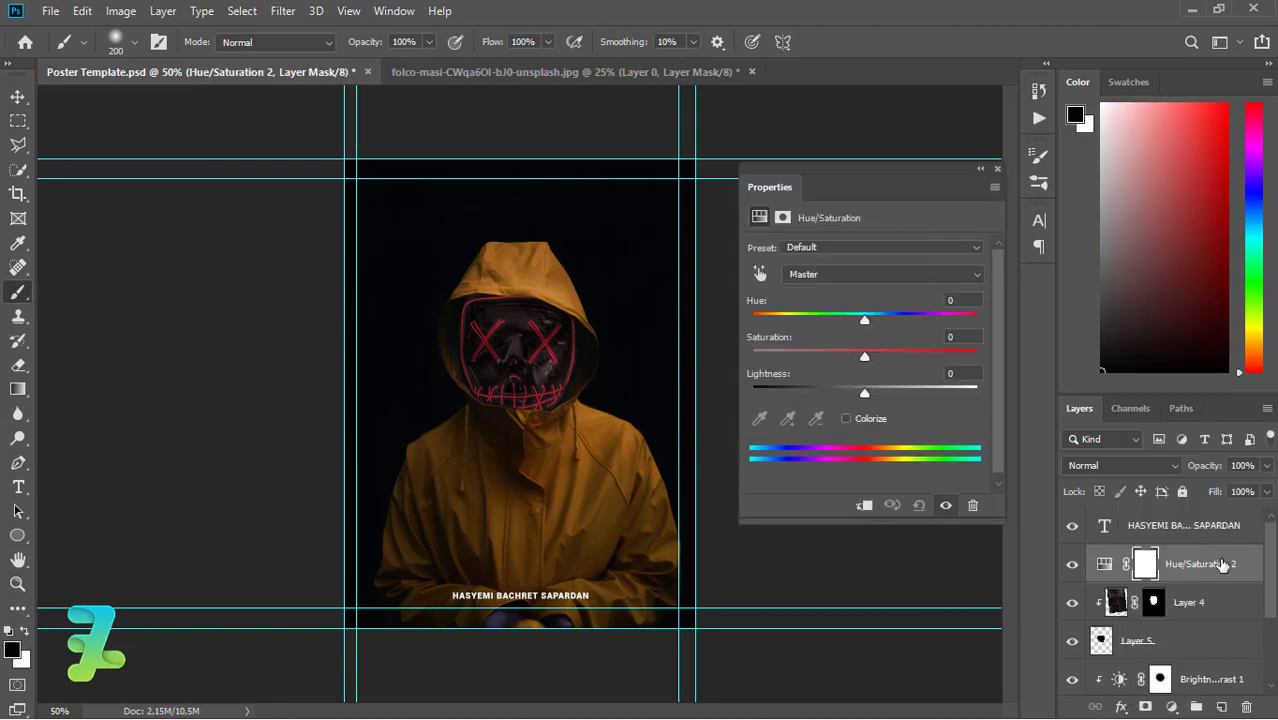
{"action": "right_click", "coordinate": [1222, 565]}
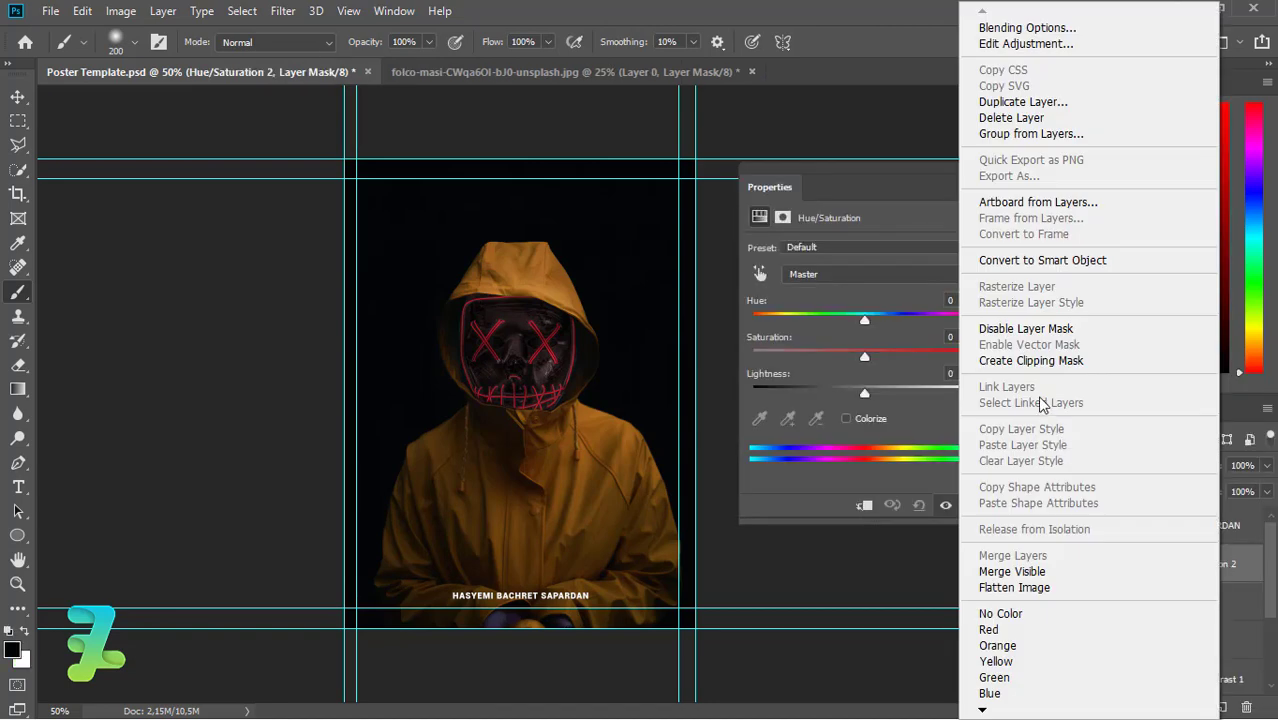
{"action": "left_click", "coordinate": [1026, 366]}
{"action": "left_click_drag", "start_coordinate": [815, 323], "coordinate": [727, 321]}
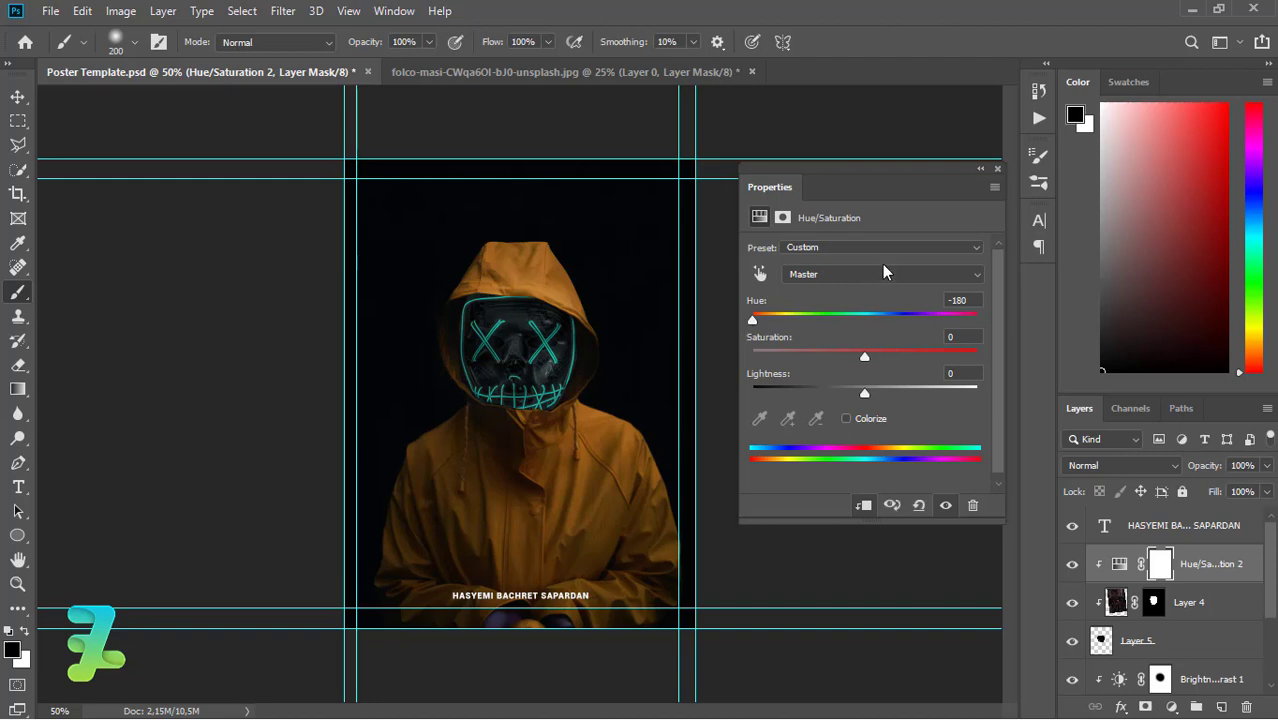
{"action": "left_click", "coordinate": [996, 171]}
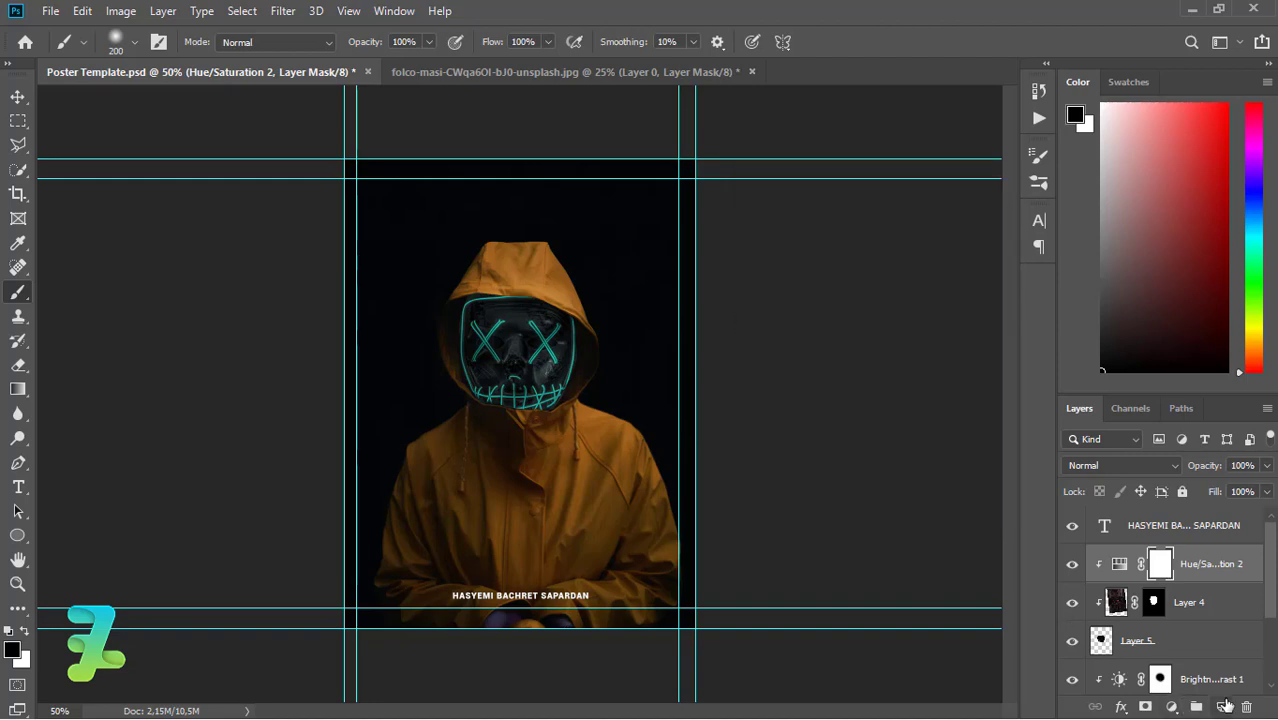
- Add a new empty layer clipped to the layers below and set it to Color Dodge
{"action": "left_click", "coordinate": [1222, 707]}
{"action": "right_click", "coordinate": [1218, 566]}
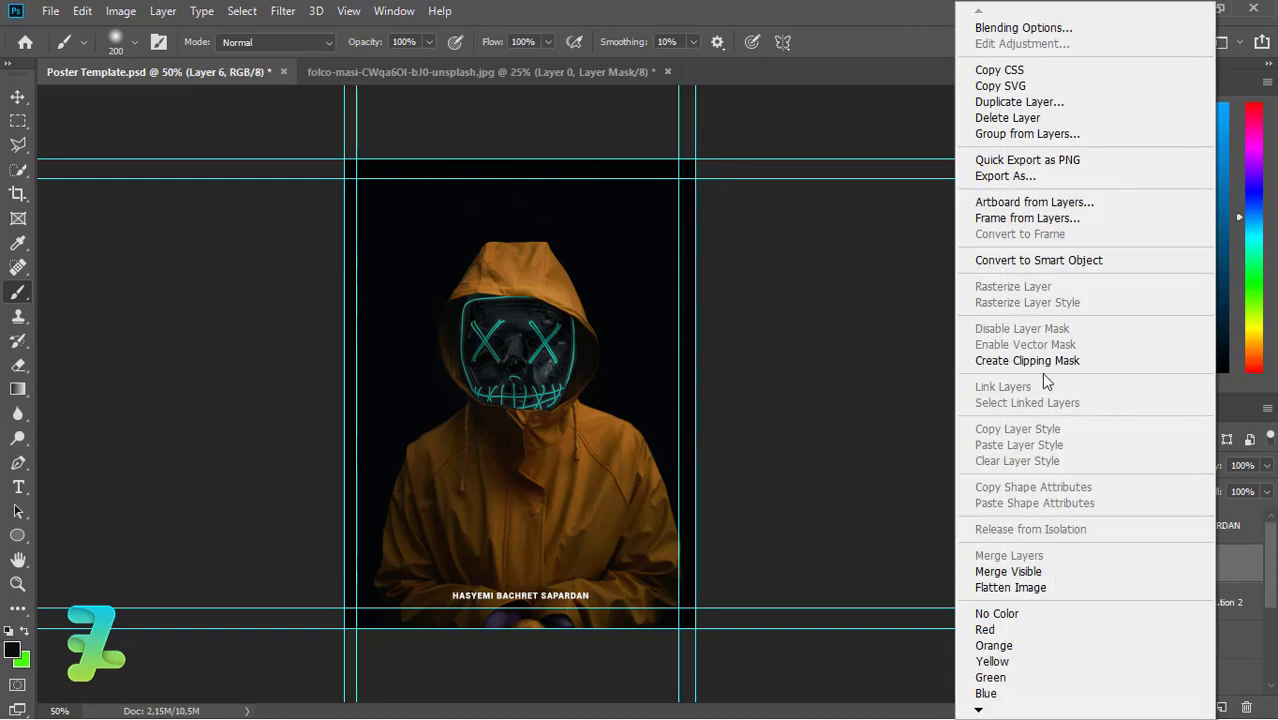
{"action": "left_click", "coordinate": [1037, 360]}
{"action": "left_click", "coordinate": [1105, 465]}
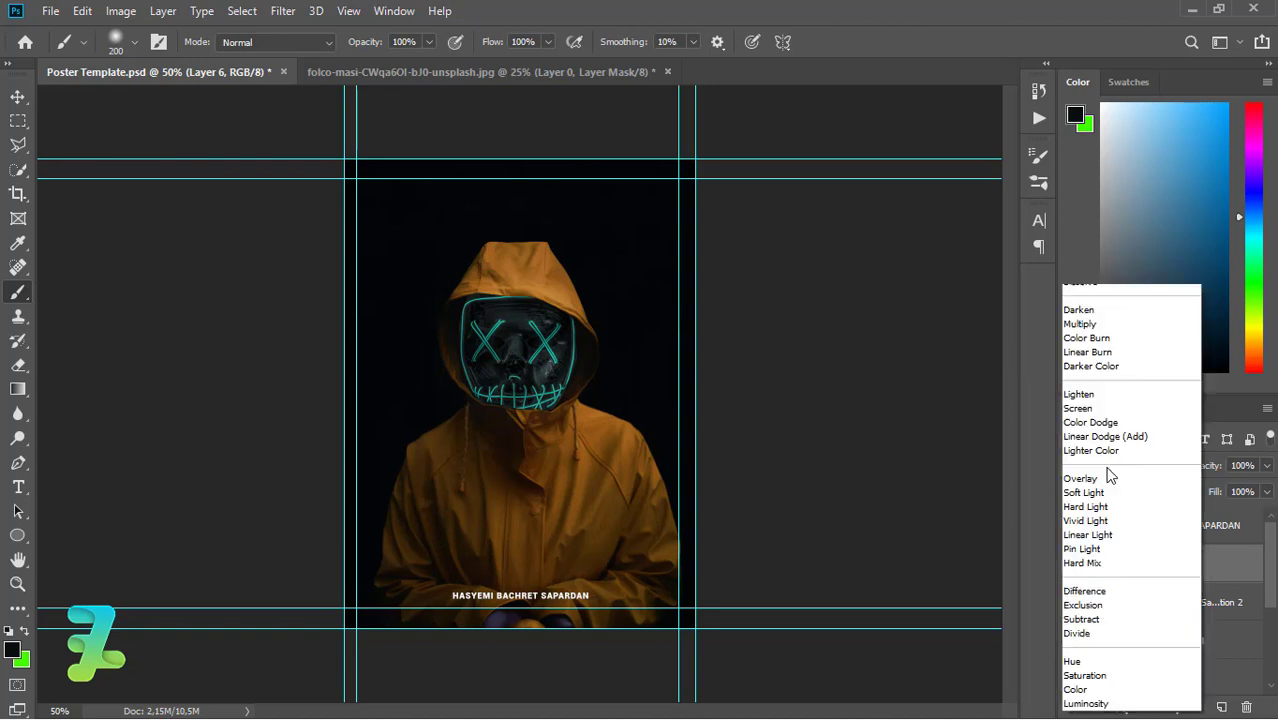
{"action": "left_click", "coordinate": [1093, 422]}
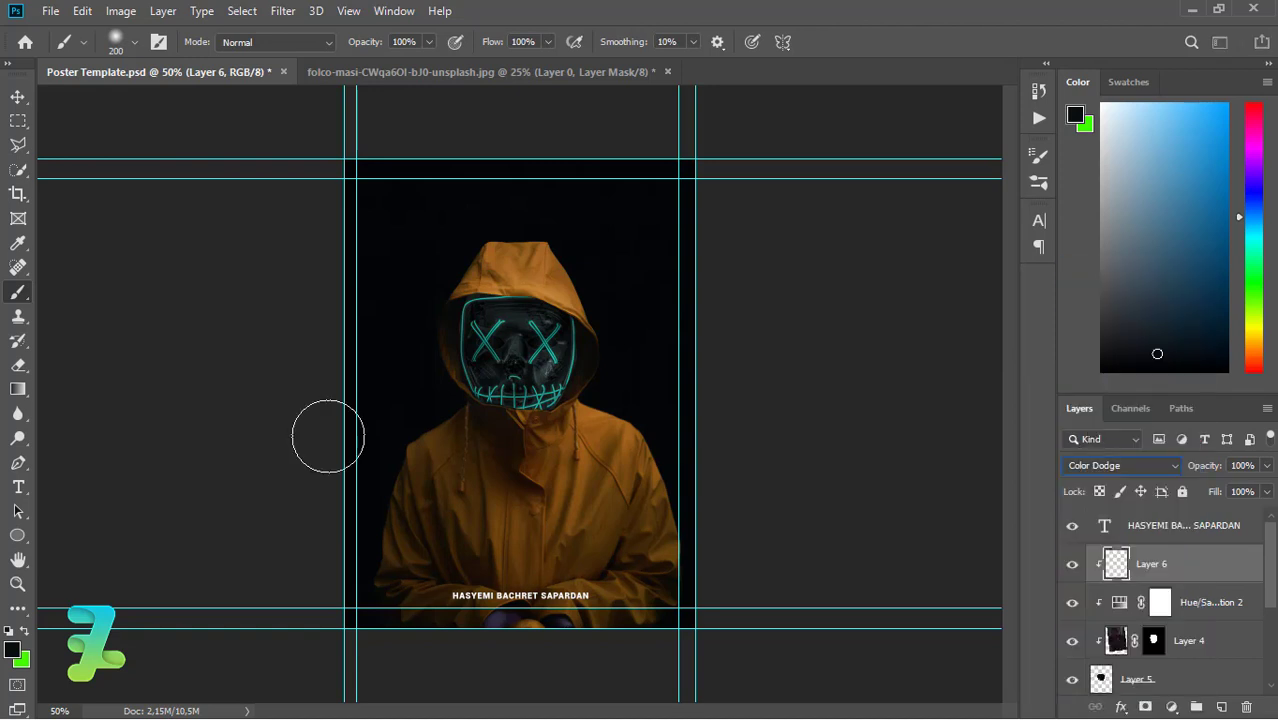
- Sample the neon teal and push it to a fully saturated bright cyan foreground colour
{"action": "left_click", "coordinate": [13, 651]}
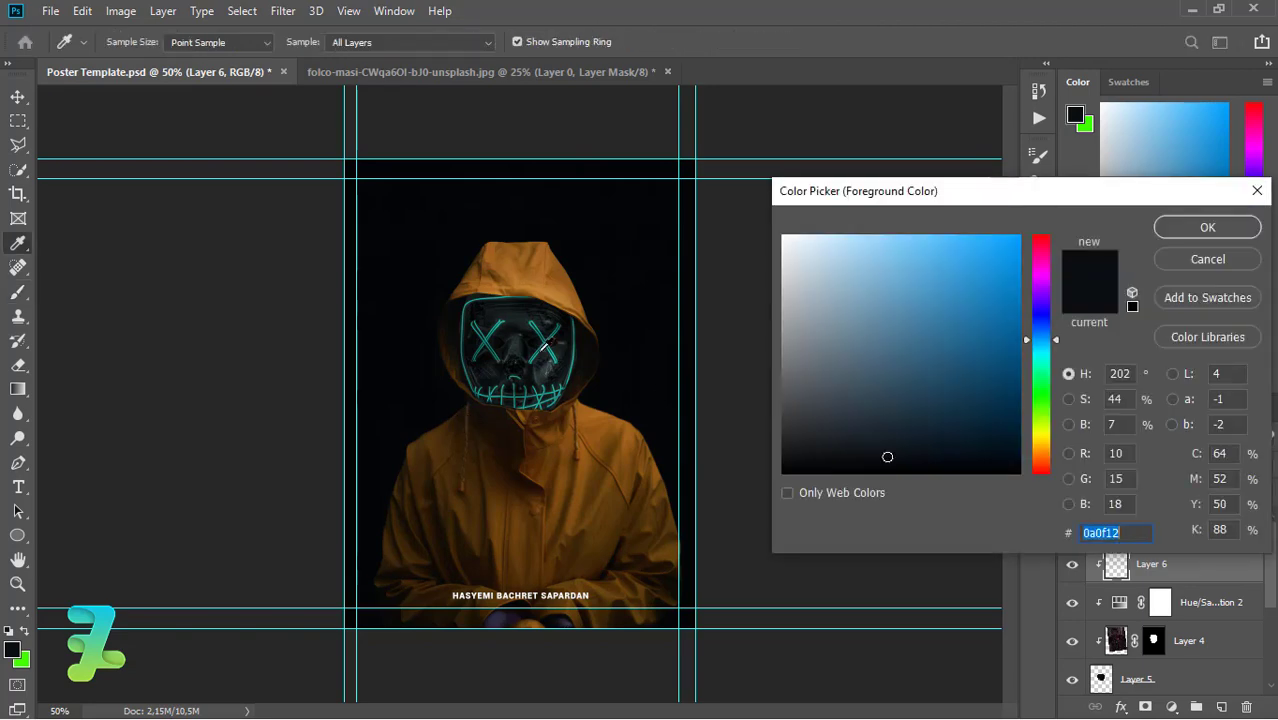
{"action": "key", "text": "ctrl+plus"}
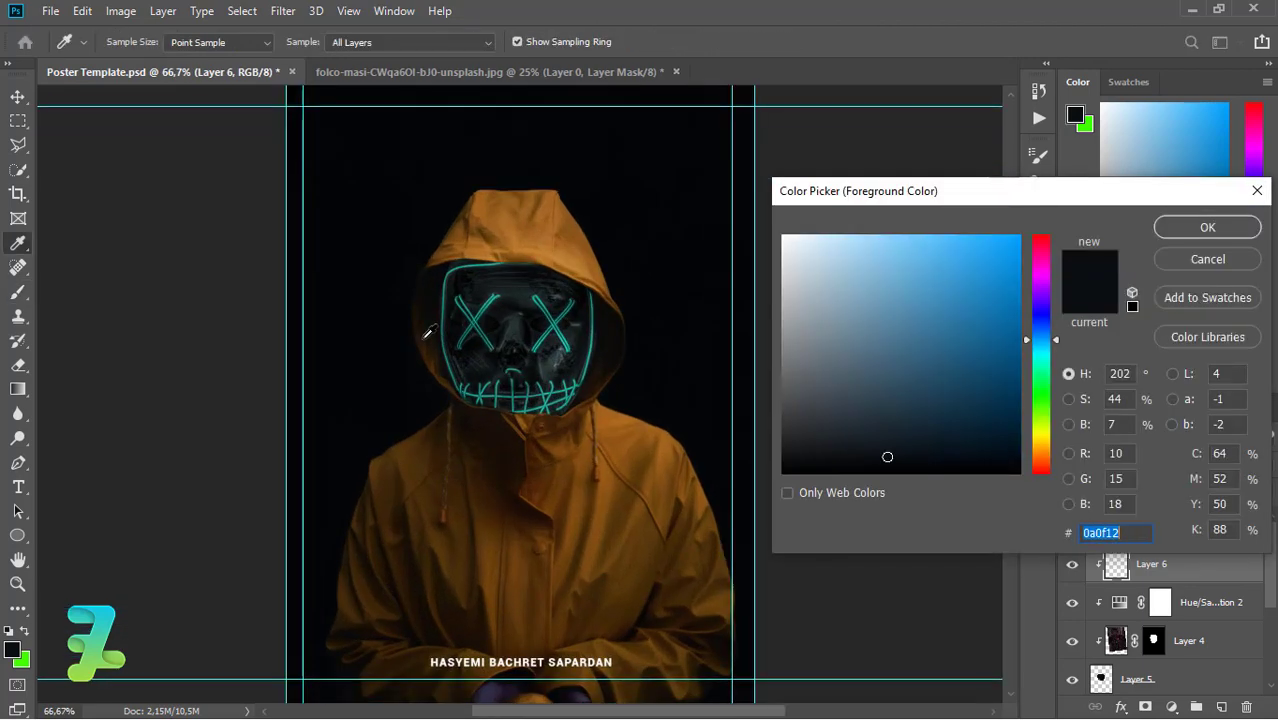
{"action": "key", "text": "ctrl+plus"}
{"action": "key", "text": "ctrl+plus"}
{"action": "key", "text": "ctrl+plus"}
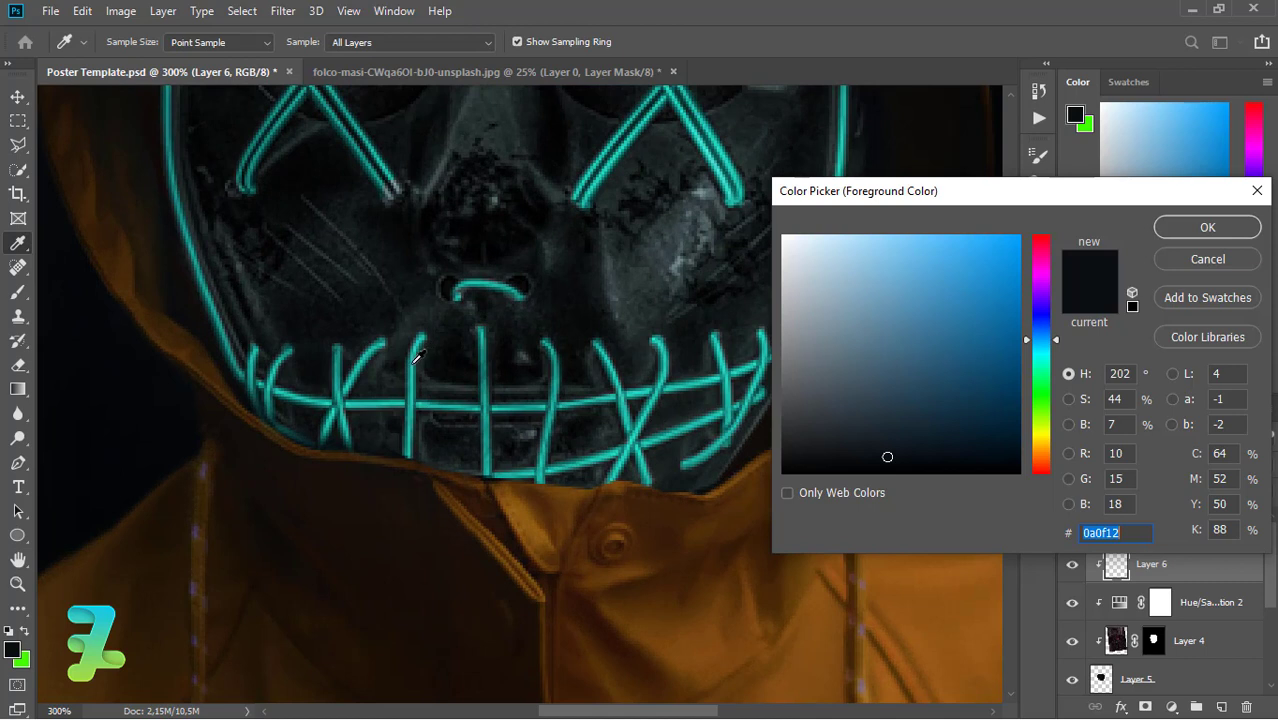
{"action": "left_click", "coordinate": [413, 362]}
{"action": "left_click_drag", "start_coordinate": [975, 274], "coordinate": [1024, 230]}
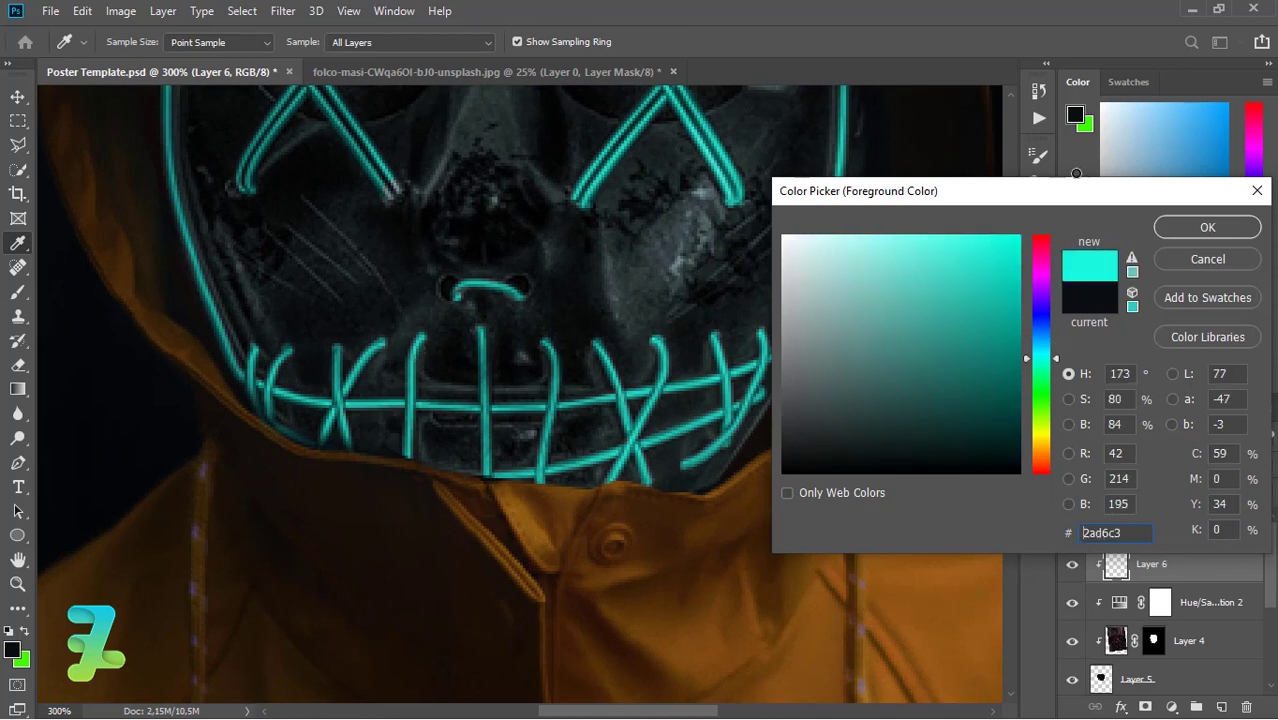
{"action": "key", "text": "b"}
{"action": "key", "text": "Return"}
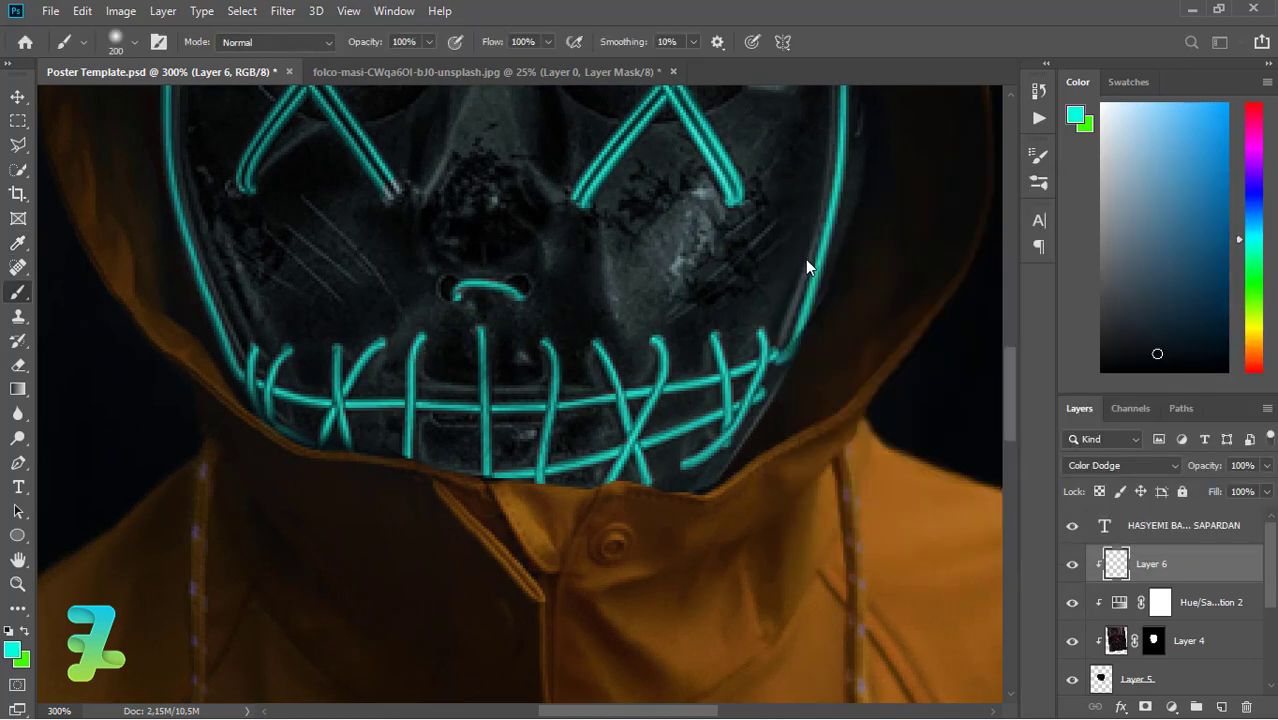
{"action": "key", "text": "ctrl+minus"}
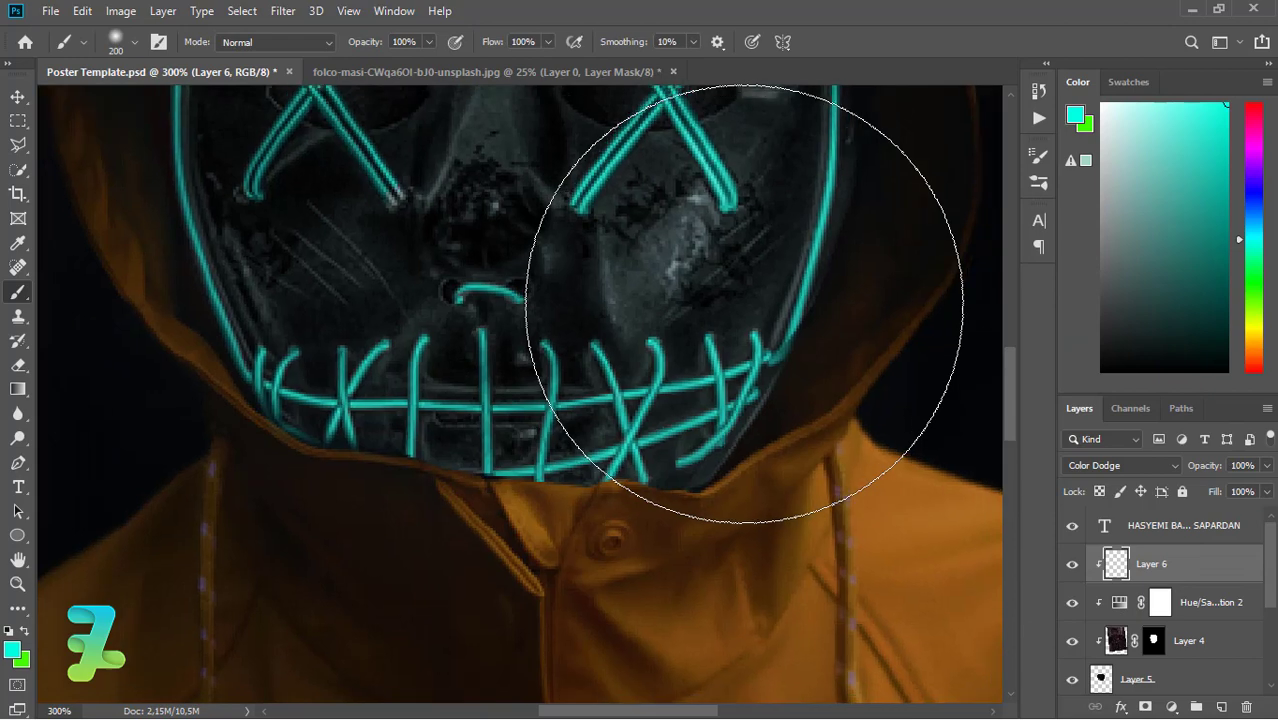
- Shrink the brush, discard a test stroke, and set the layer fill to 68%
{"action": "scroll", "coordinate": [998, 340], "scroll_direction": "up", "scroll_amount": 2}
{"action": "scroll", "coordinate": [998, 340], "scroll_direction": "up", "scroll_amount": 5}
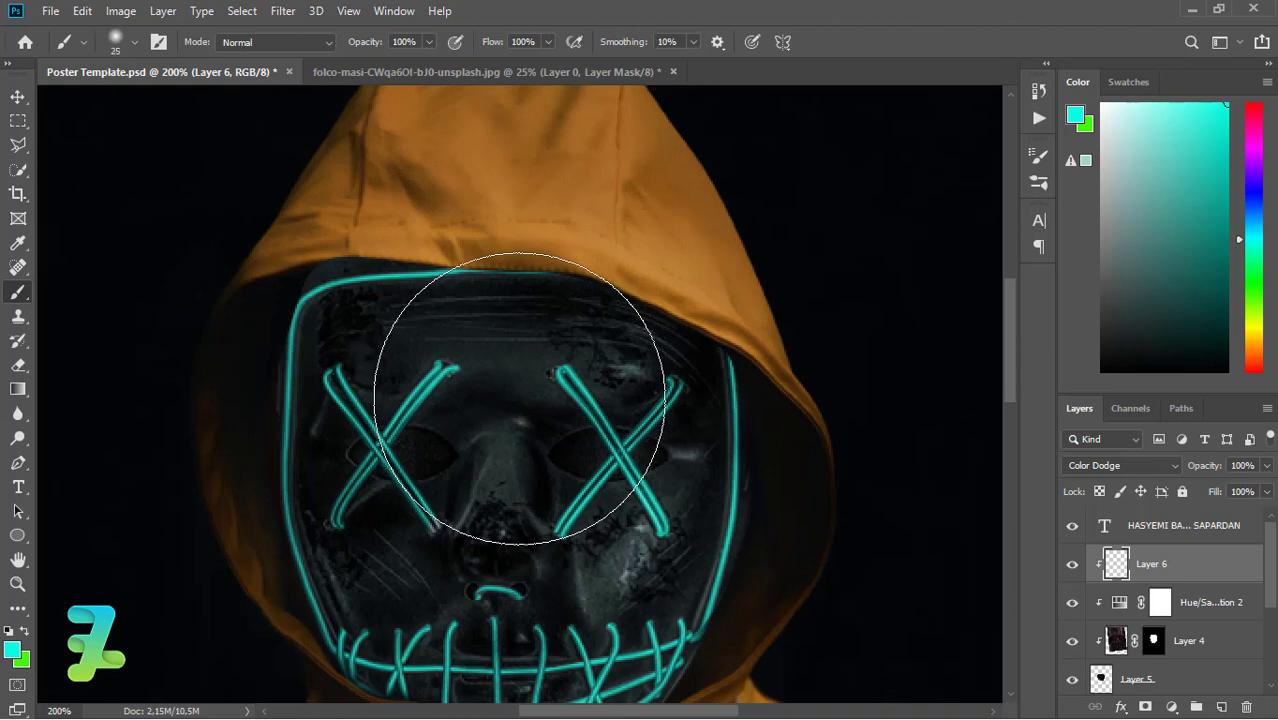
{"action": "key", "text": "bracketleft"}
{"action": "key", "text": "bracketleft"}
{"action": "key", "text": "bracketleft"}
{"action": "left_click_drag", "start_coordinate": [572, 380], "coordinate": [592, 402]}
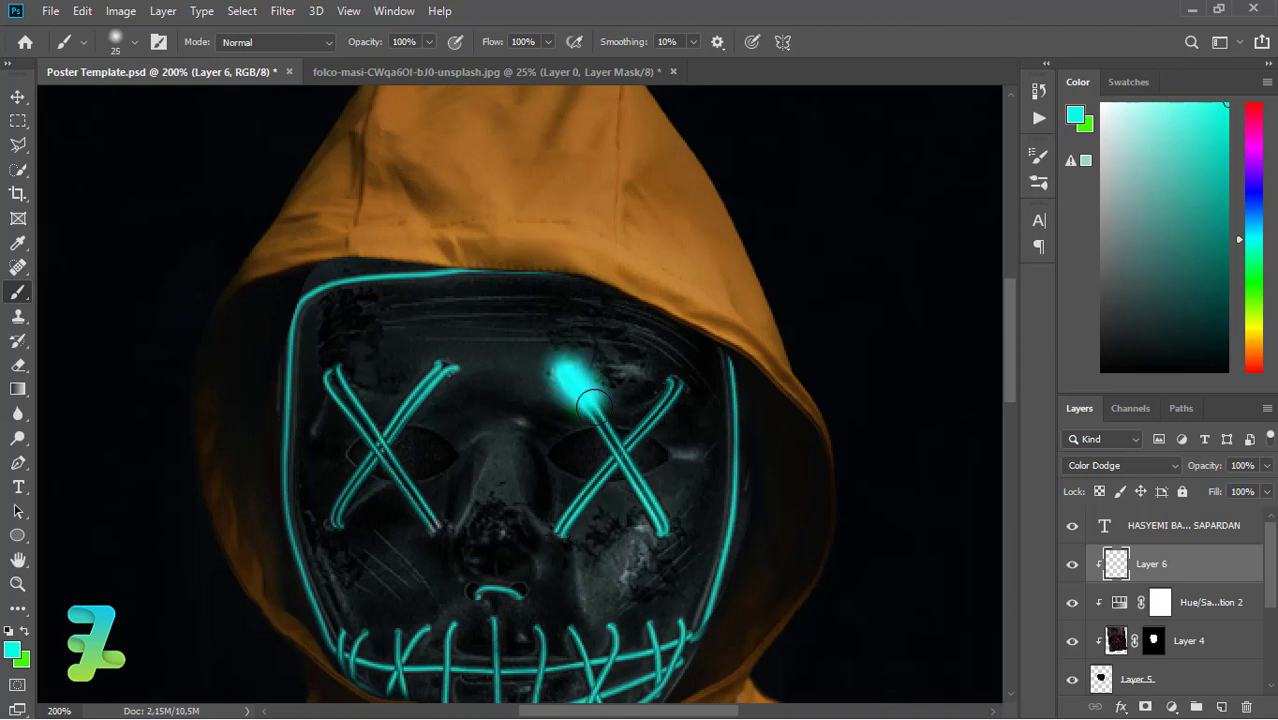
{"action": "key", "text": "ctrl+z"}
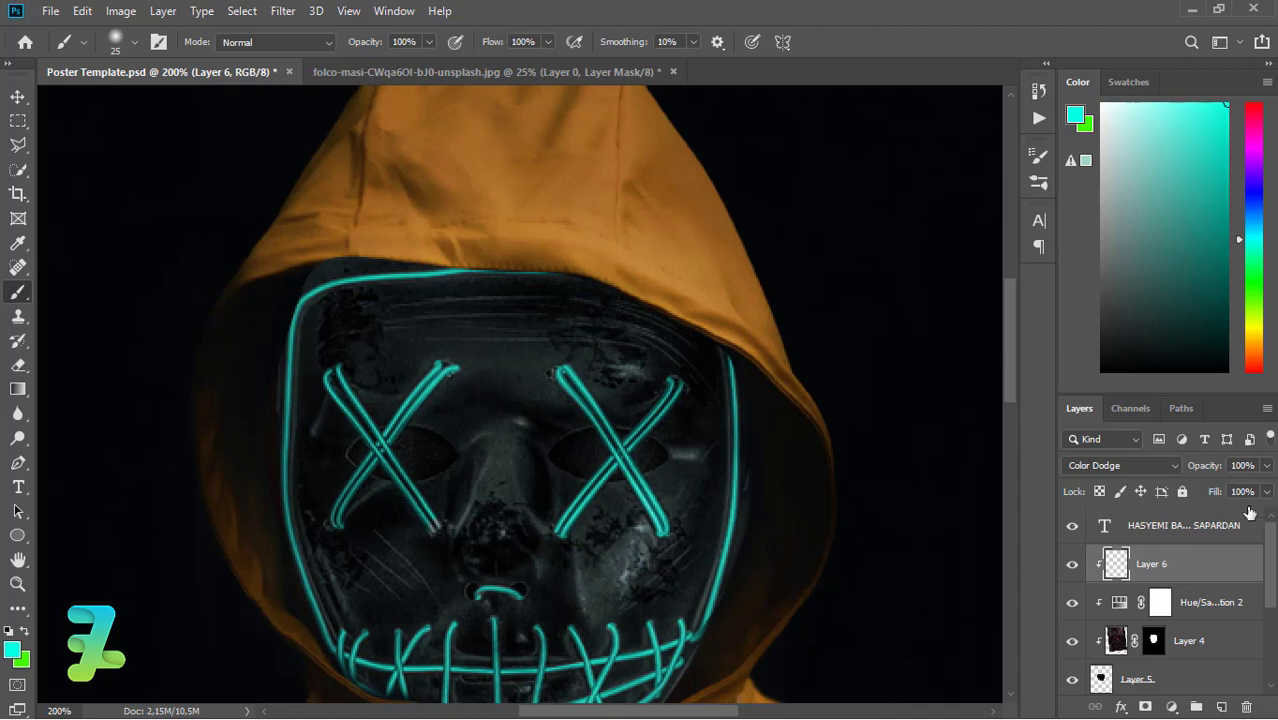
{"action": "left_click", "coordinate": [1268, 491]}
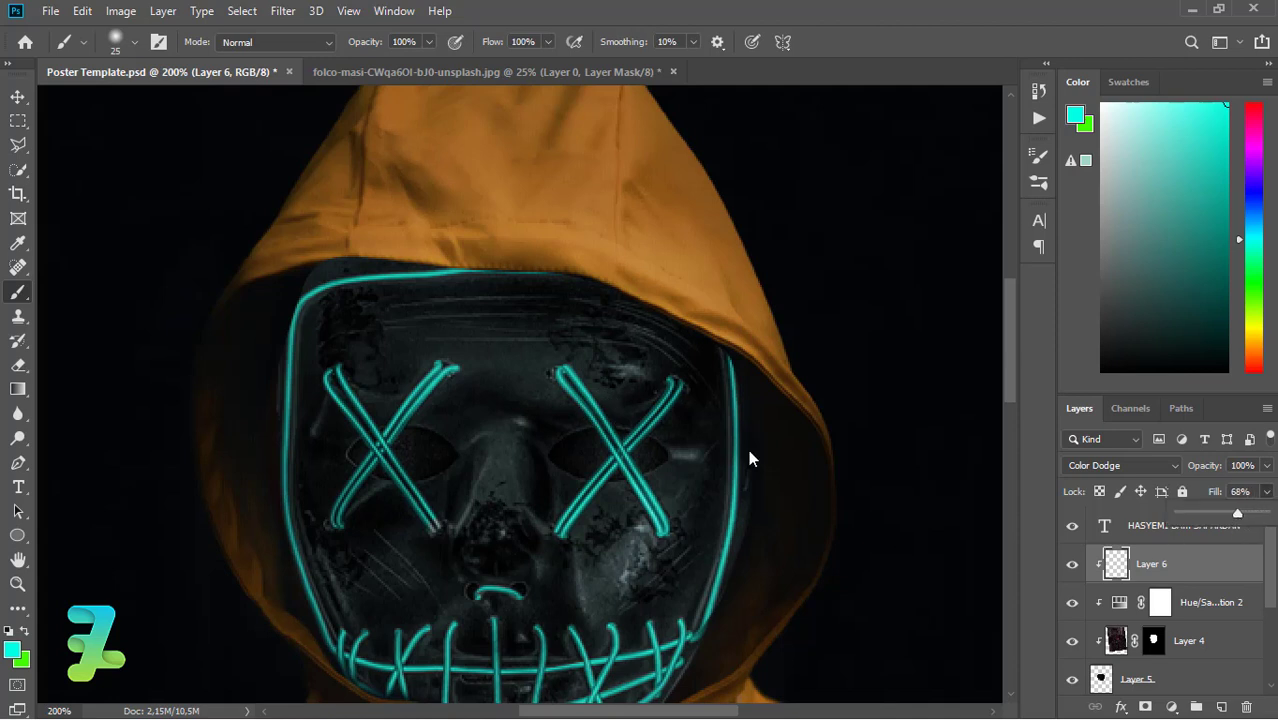
{"action": "left_click_drag", "start_coordinate": [566, 374], "coordinate": [666, 530]}
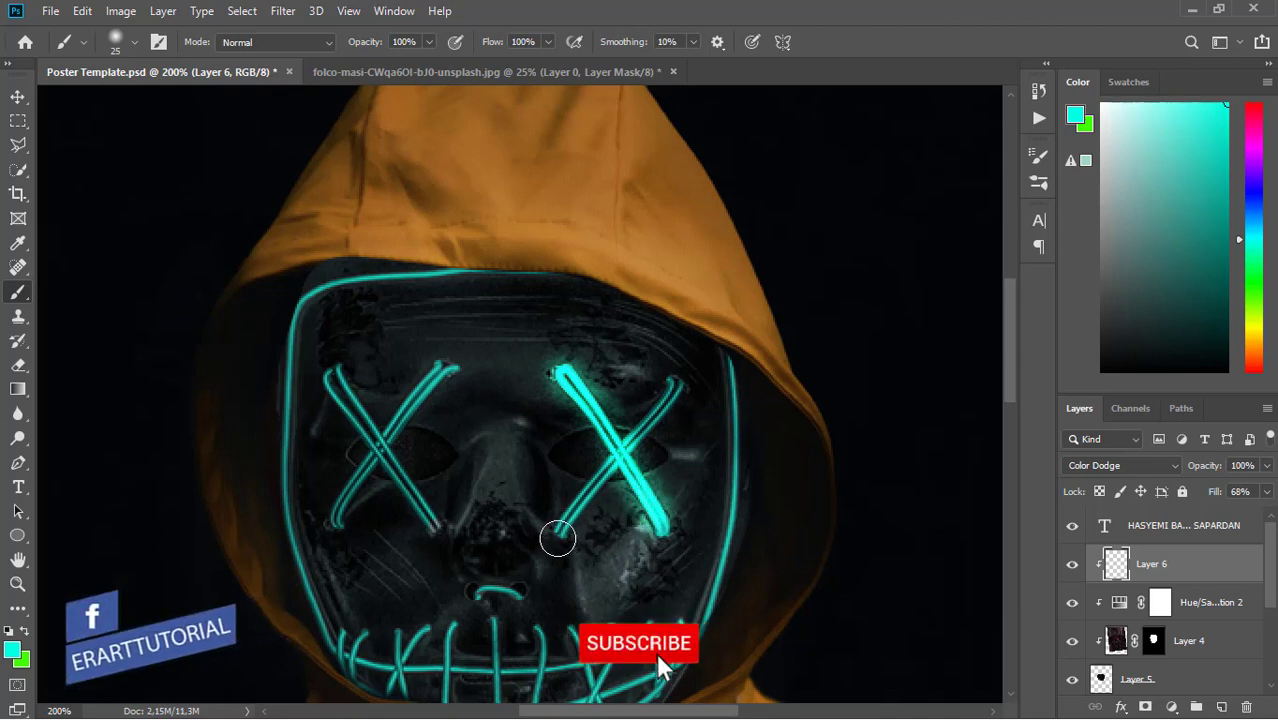
- Paint cyan glow over both X eyes and the mask's top and right edge lines
{"action": "left_click_drag", "start_coordinate": [557, 538], "coordinate": [666, 394]}
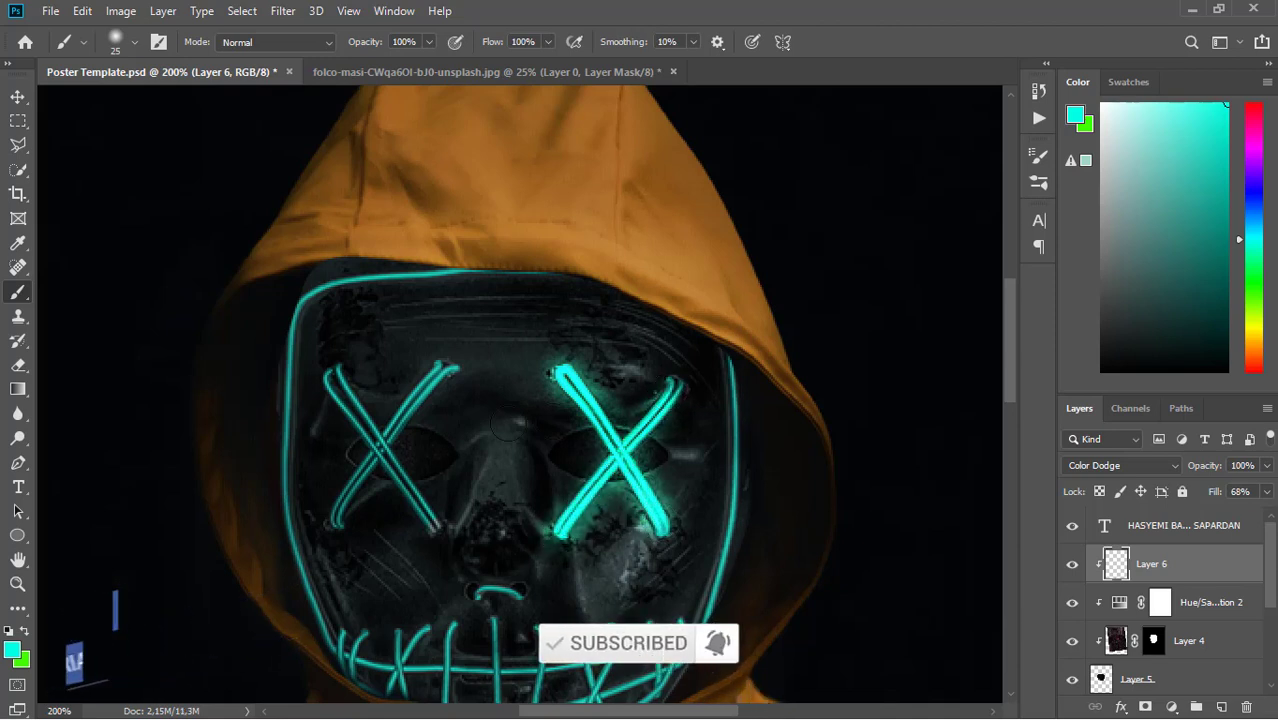
{"action": "mouse_move", "coordinate": [337, 516]}
{"action": "left_mouse_down"}
{"action": "mouse_move", "coordinate": [422, 379]}
{"action": "mouse_move", "coordinate": [448, 362]}
{"action": "left_mouse_up"}
{"action": "left_click_drag", "start_coordinate": [431, 516], "coordinate": [322, 371]}
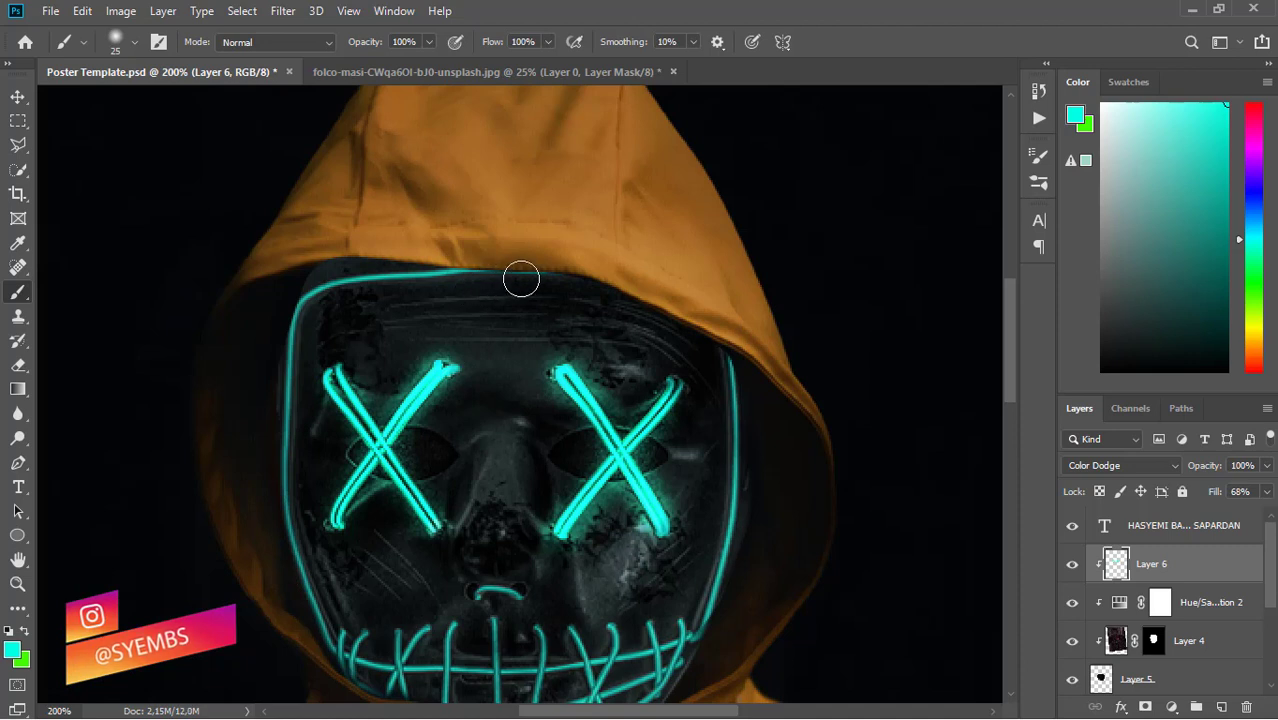
{"action": "mouse_move", "coordinate": [519, 277]}
{"action": "left_mouse_down"}
{"action": "mouse_move", "coordinate": [348, 289]}
{"action": "mouse_move", "coordinate": [294, 337]}
{"action": "mouse_move", "coordinate": [281, 447]}
{"action": "mouse_move", "coordinate": [327, 640]}
{"action": "left_mouse_up"}
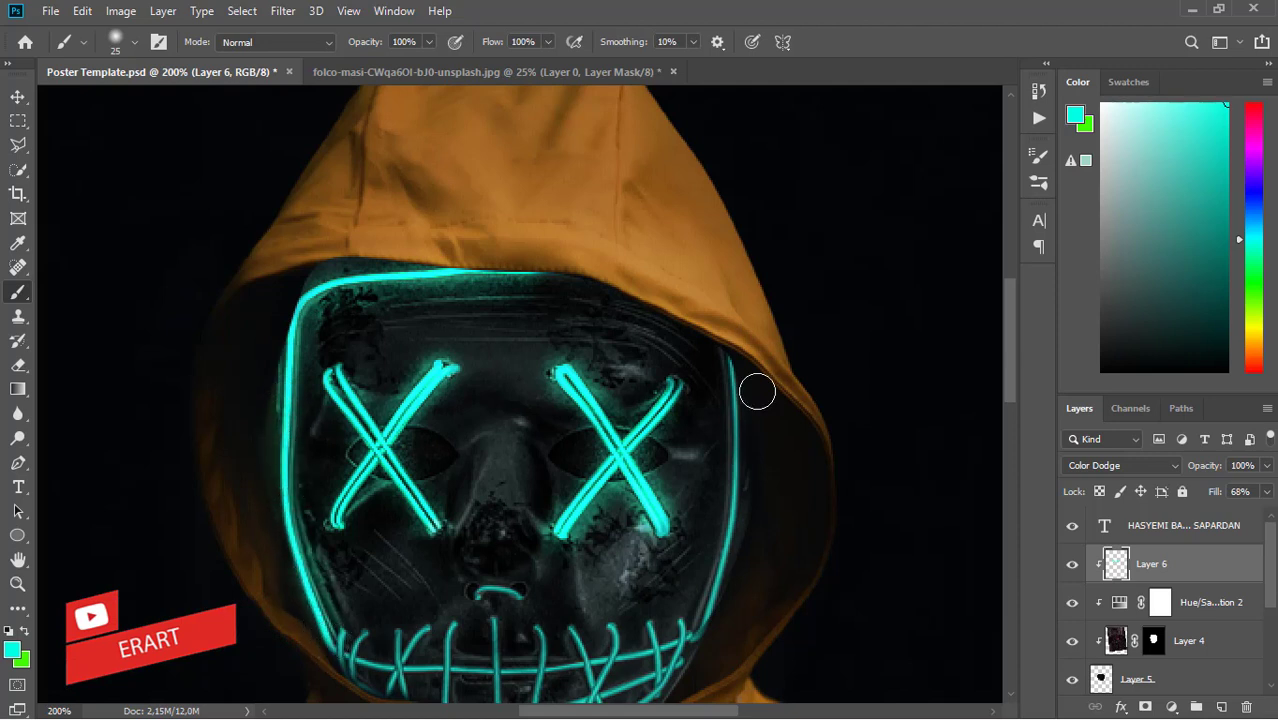
{"action": "mouse_move", "coordinate": [727, 362]}
{"action": "left_mouse_down"}
{"action": "mouse_move", "coordinate": [731, 492]}
{"action": "mouse_move", "coordinate": [713, 617]}
{"action": "left_mouse_up"}
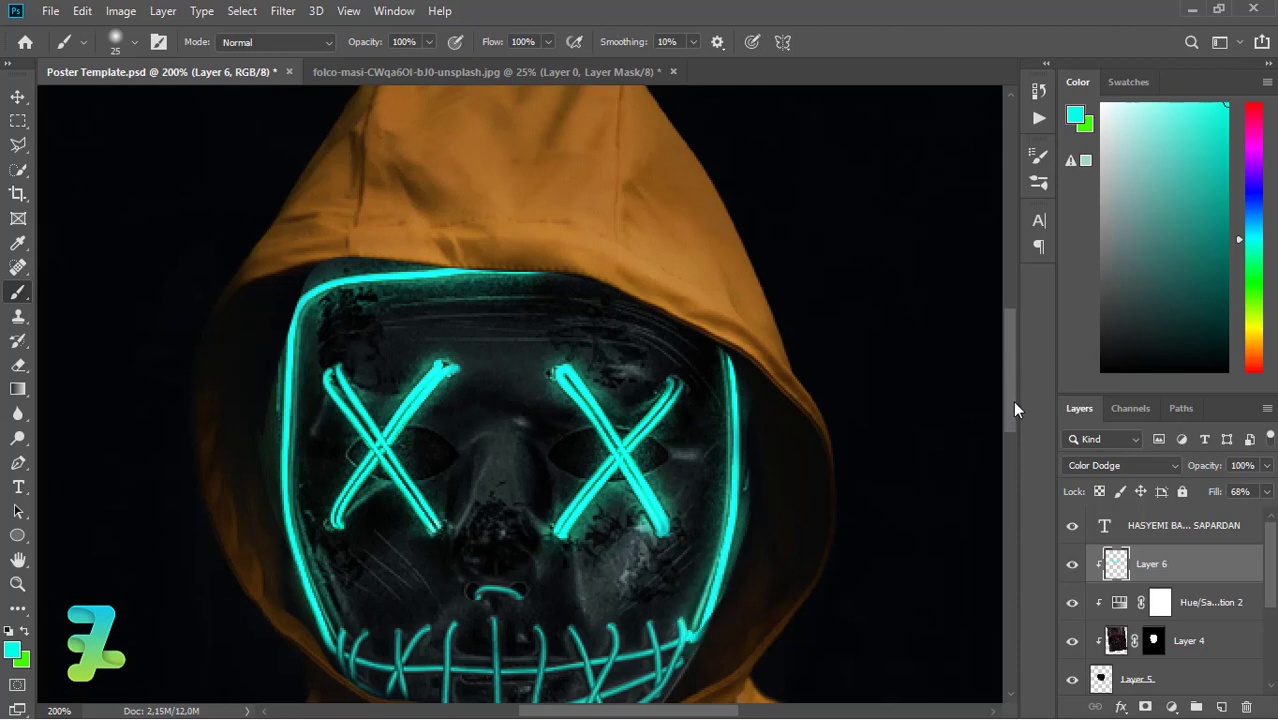
- Paint cyan glow over the mouth line, the teeth lines and the curve above the mouth
{"action": "scroll", "coordinate": [1014, 408], "scroll_direction": "down", "scroll_amount": 3}
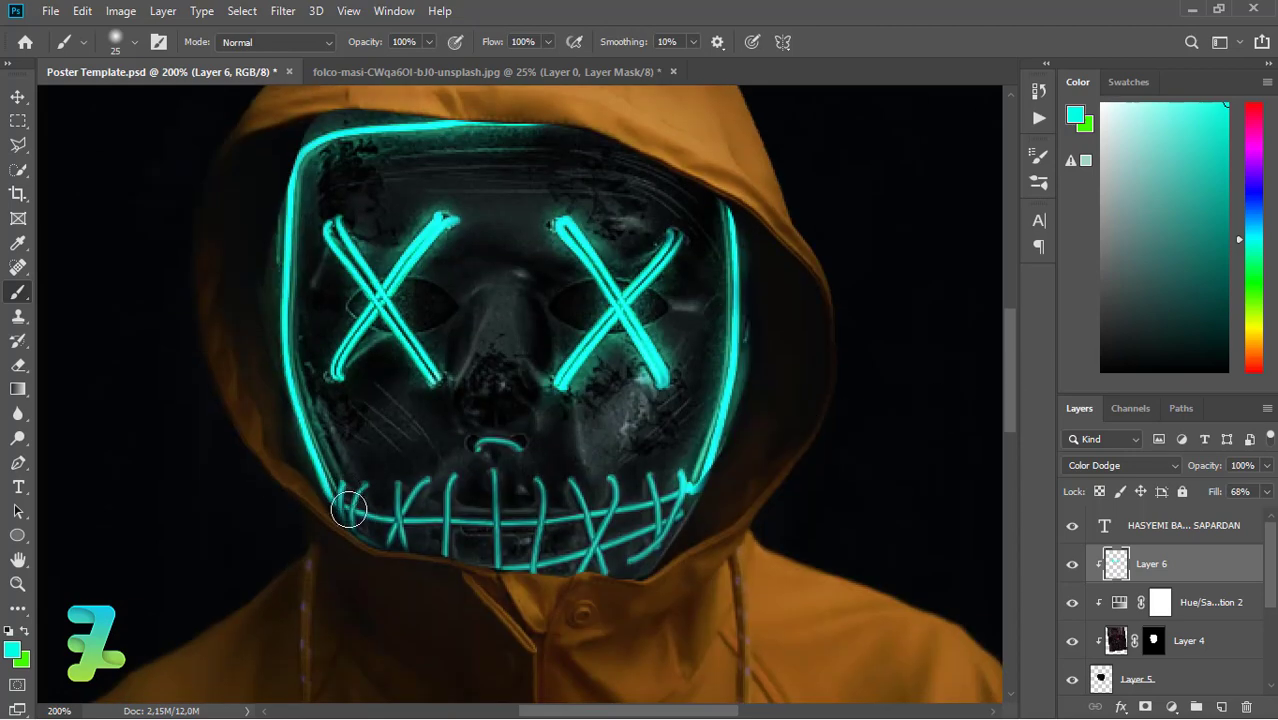
{"action": "mouse_move", "coordinate": [349, 509]}
{"action": "left_mouse_down"}
{"action": "mouse_move", "coordinate": [588, 523]}
{"action": "mouse_move", "coordinate": [695, 493]}
{"action": "mouse_move", "coordinate": [650, 535]}
{"action": "mouse_move", "coordinate": [496, 565]}
{"action": "mouse_move", "coordinate": [353, 534]}
{"action": "left_mouse_up"}
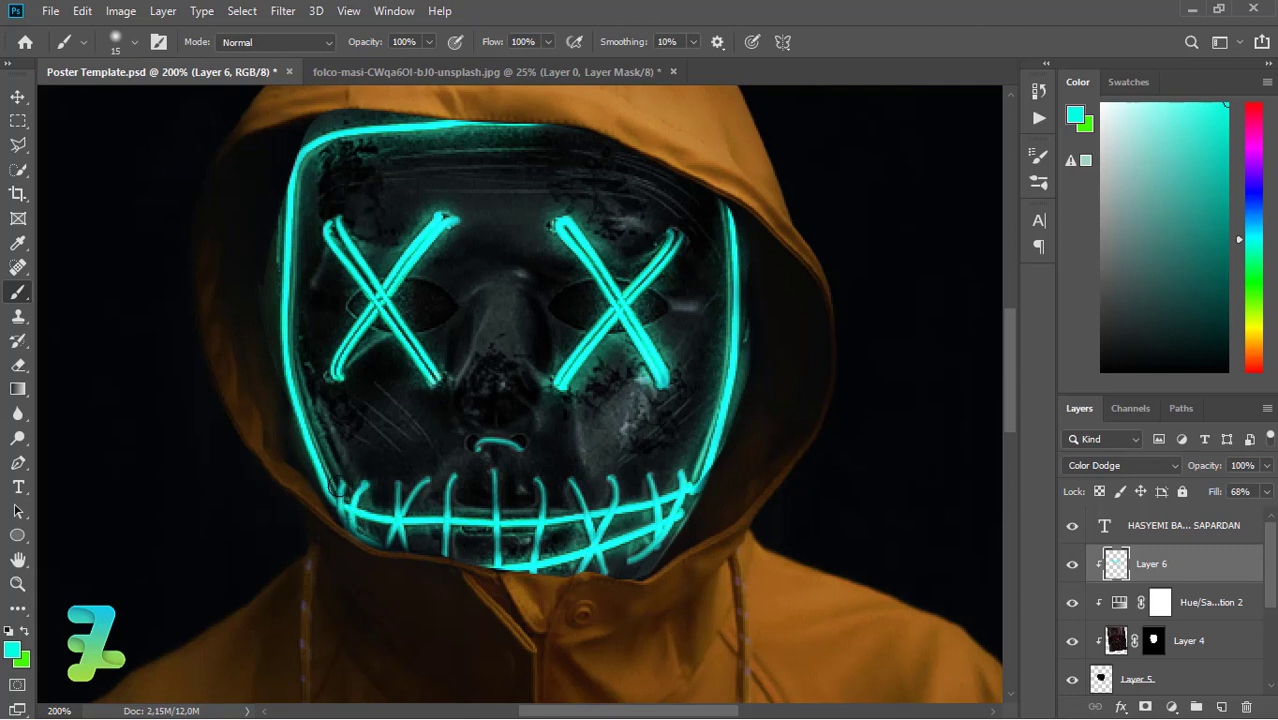
{"action": "left_click_drag", "start_coordinate": [333, 486], "coordinate": [340, 516]}
{"action": "left_click_drag", "start_coordinate": [433, 478], "coordinate": [390, 545]}
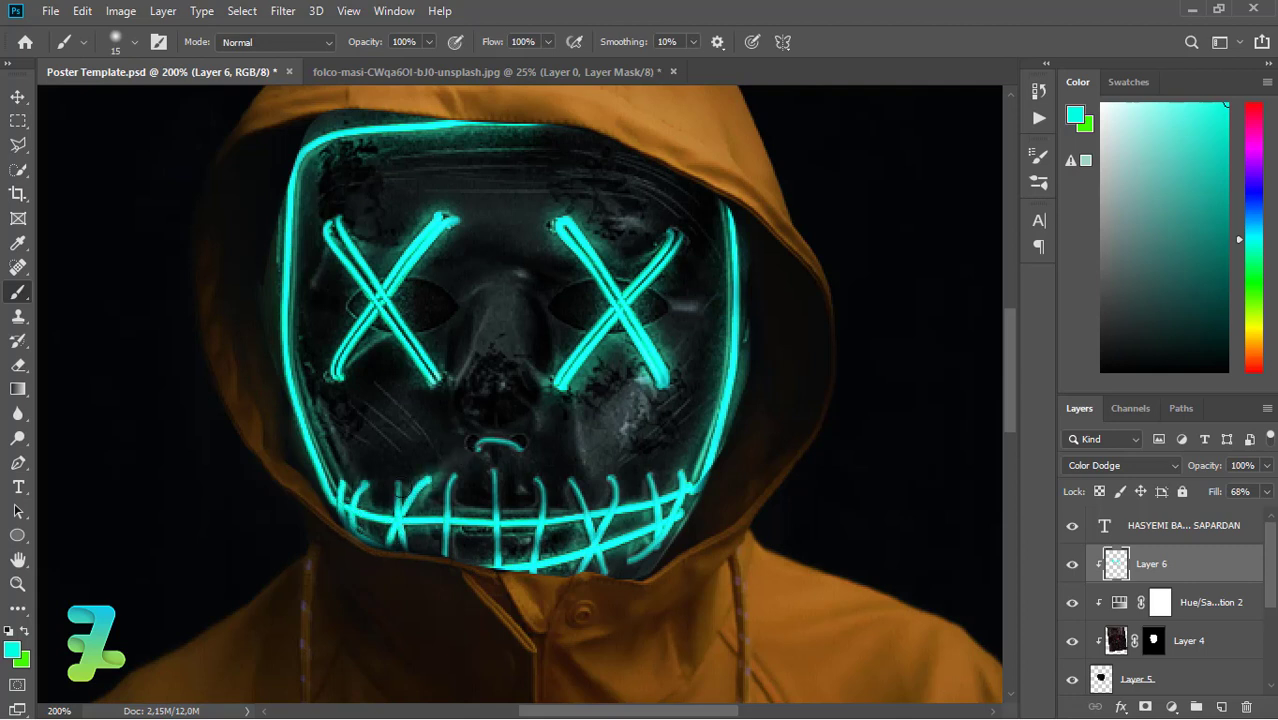
{"action": "left_click_drag", "start_coordinate": [400, 468], "coordinate": [401, 560]}
{"action": "mouse_move", "coordinate": [457, 477]}
{"action": "left_mouse_down"}
{"action": "mouse_move", "coordinate": [442, 556]}
{"action": "mouse_move", "coordinate": [497, 475]}
{"action": "mouse_move", "coordinate": [497, 568]}
{"action": "left_mouse_up"}
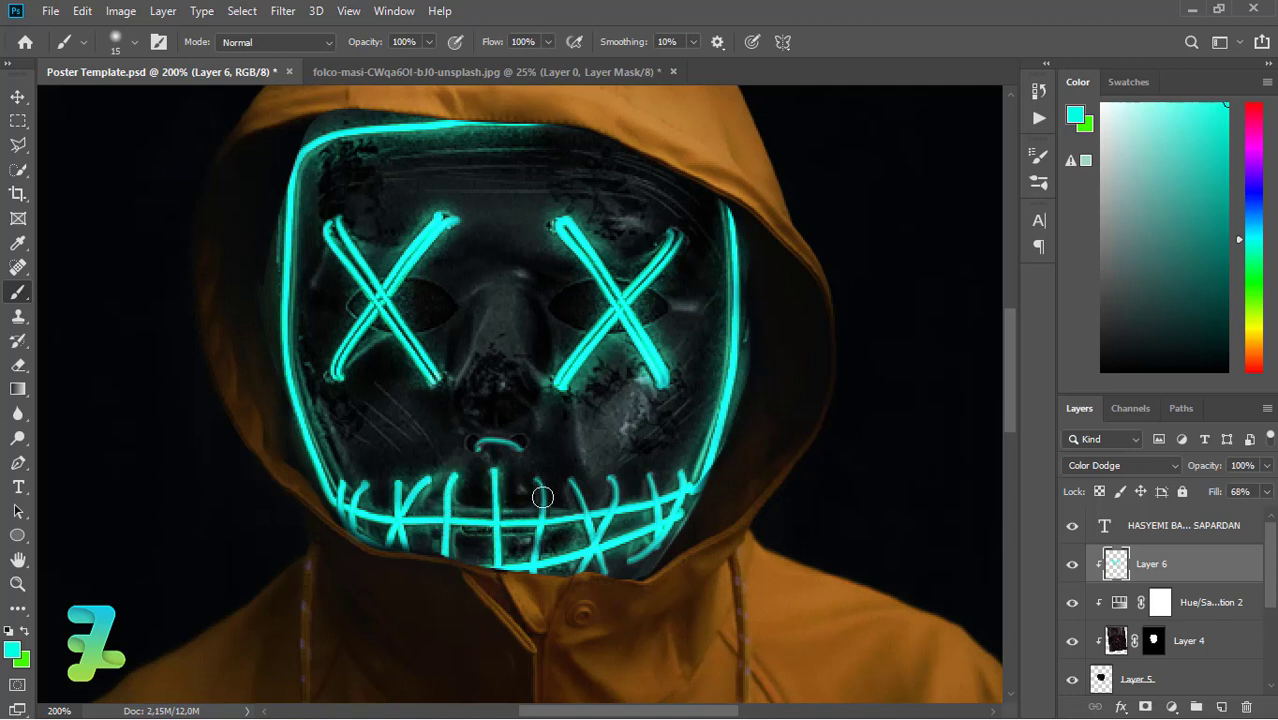
{"action": "left_click_drag", "start_coordinate": [541, 482], "coordinate": [530, 578]}
{"action": "mouse_move", "coordinate": [566, 478]}
{"action": "left_mouse_down"}
{"action": "mouse_move", "coordinate": [610, 576]}
{"action": "mouse_move", "coordinate": [621, 511]}
{"action": "left_mouse_up"}
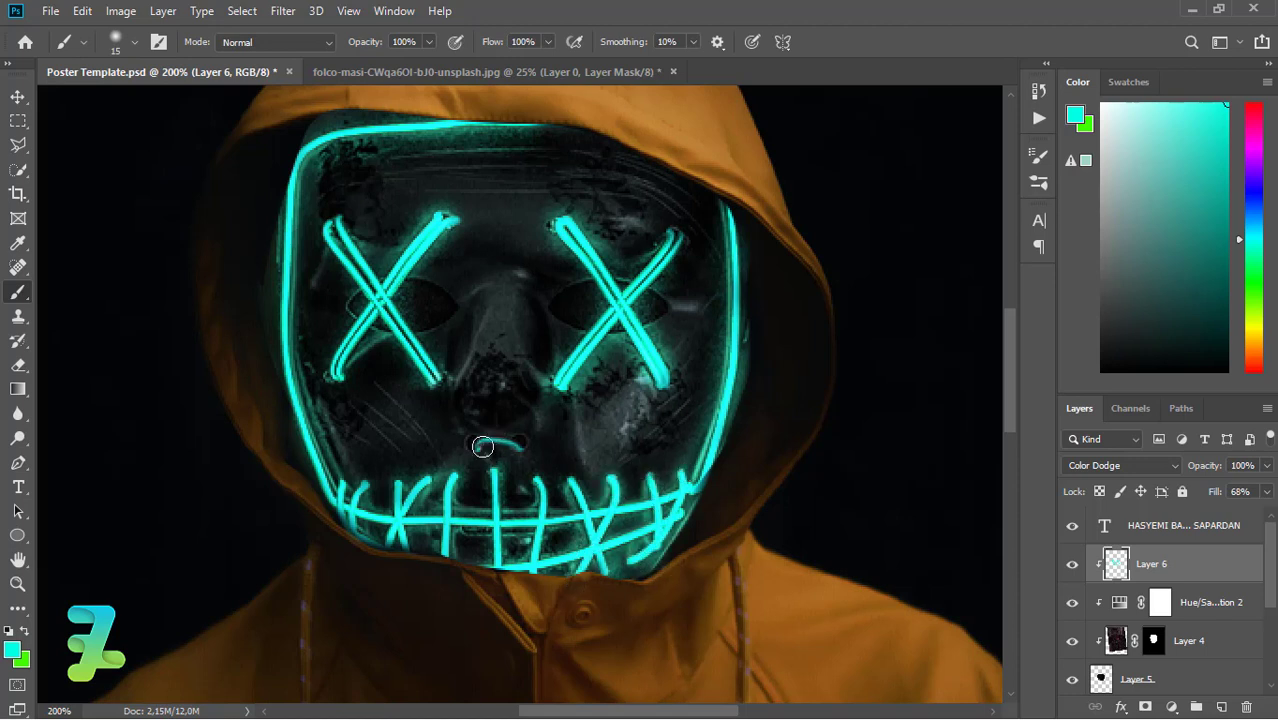
{"action": "left_click_drag", "start_coordinate": [476, 451], "coordinate": [524, 450]}
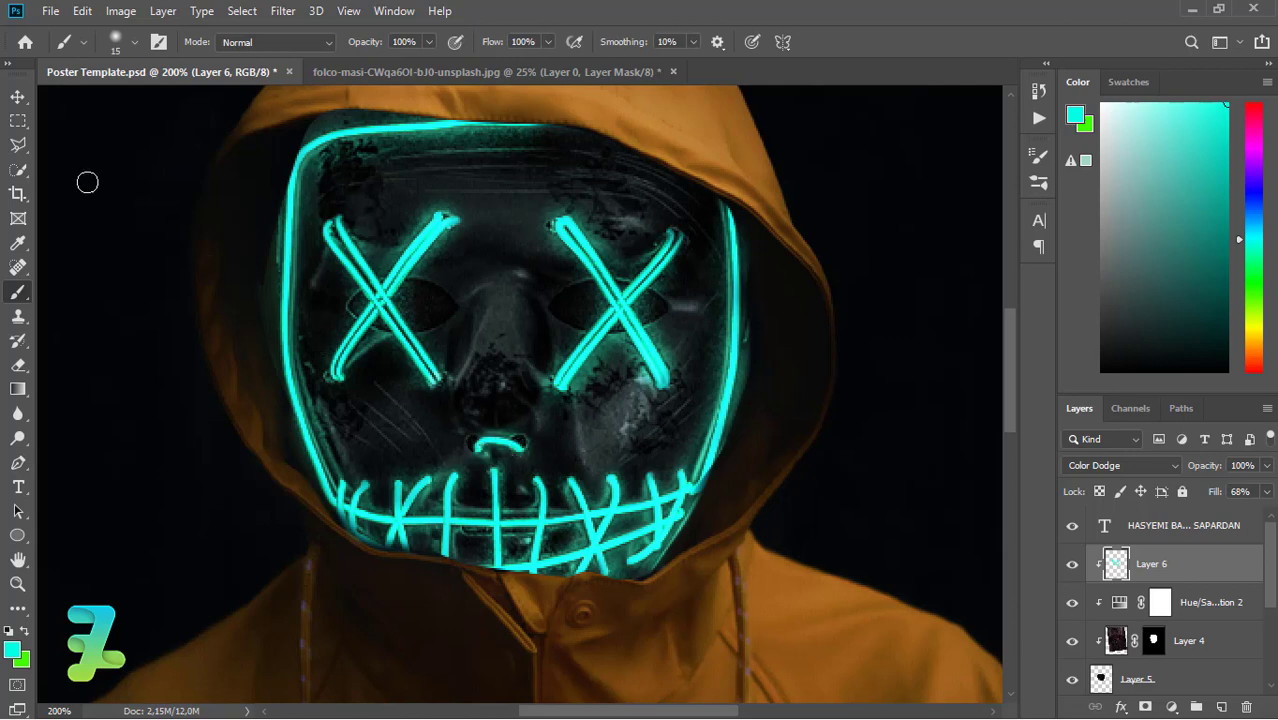
- Switch to the Move tool and zoom out and back in to review the mask
{"action": "left_click", "coordinate": [18, 97]}
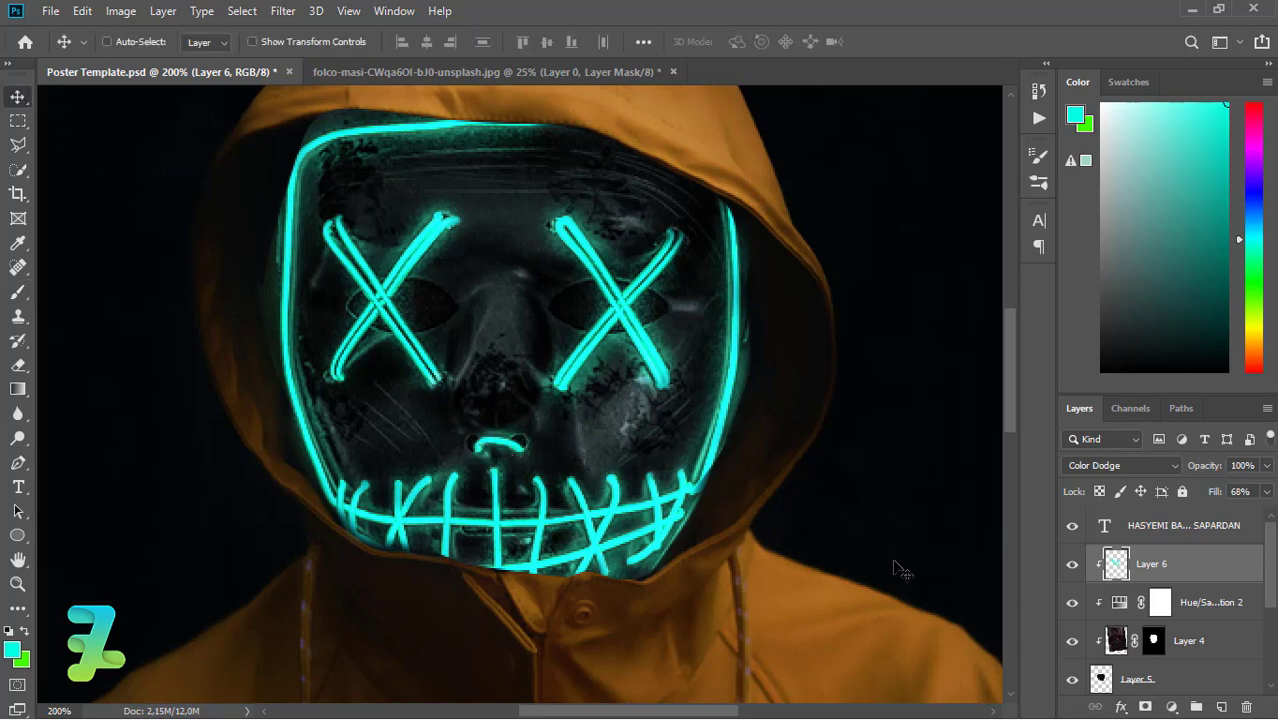
{"action": "key", "text": "ctrl+minus"}
{"action": "key", "text": "ctrl+minus"}
{"action": "key", "text": "ctrl+plus"}
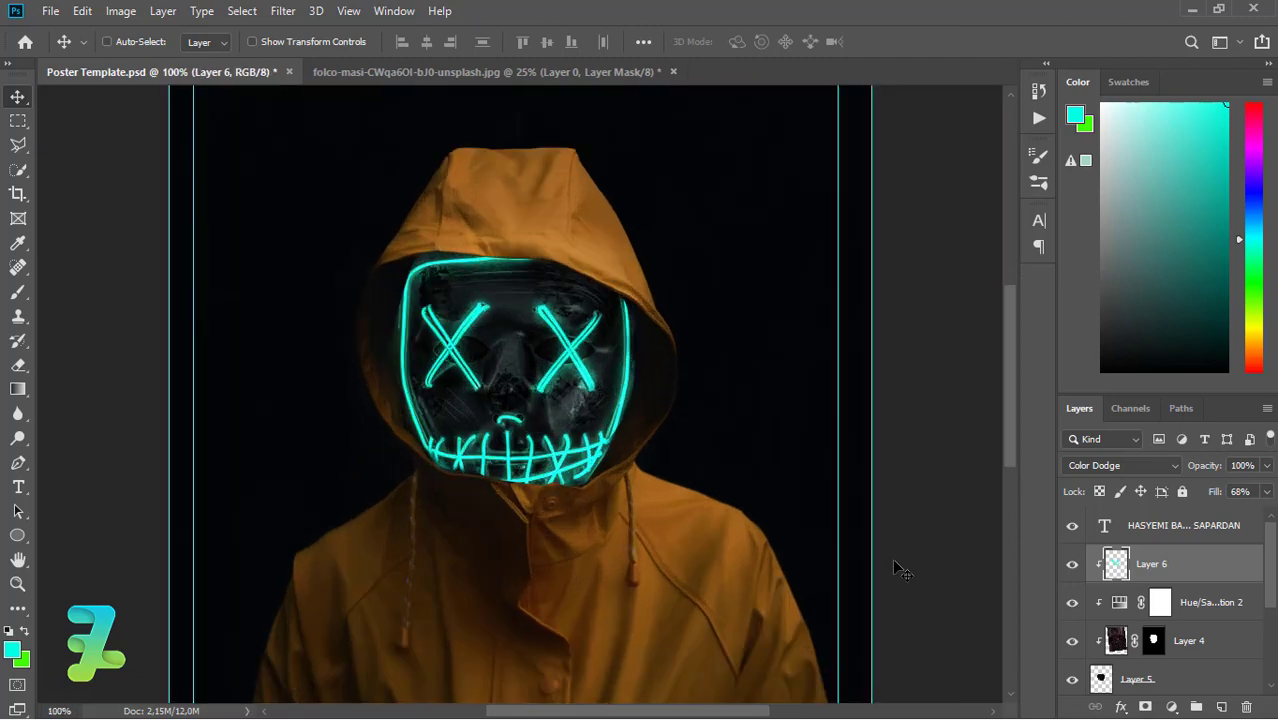
{"action": "key", "text": "ctrl+plus"}
{"action": "key", "text": "ctrl+minus"}
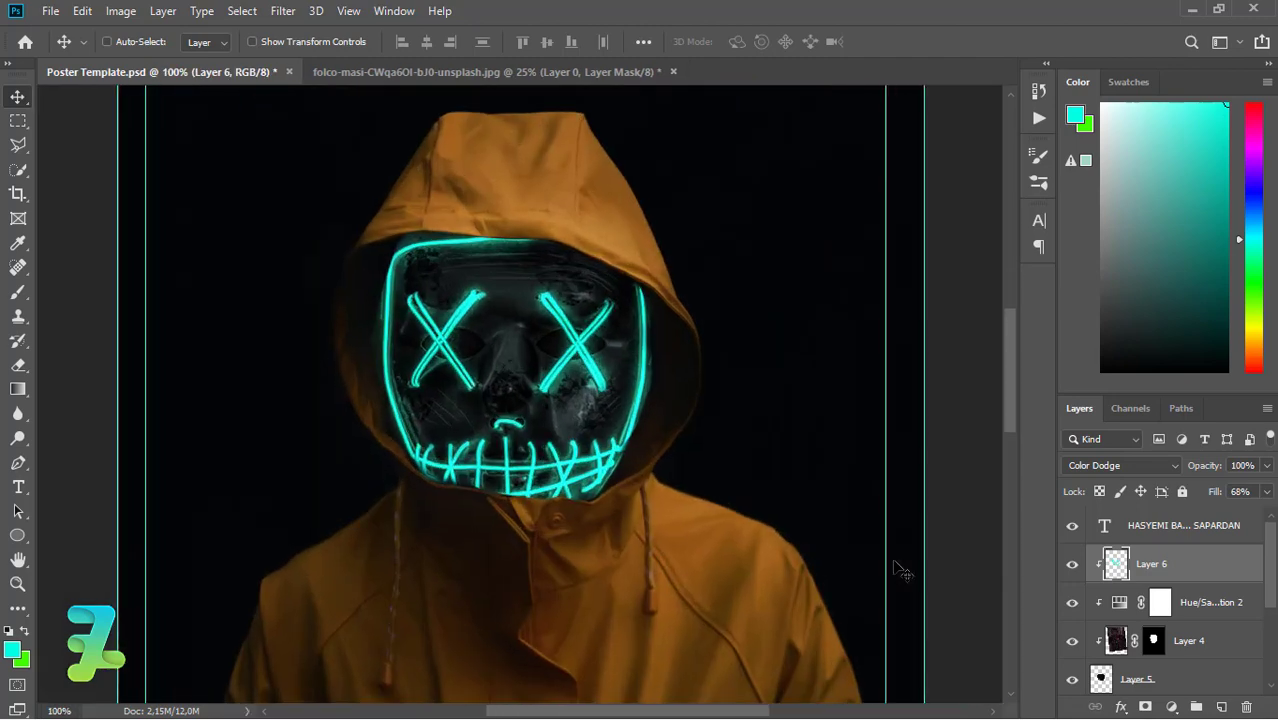
{"action": "key", "text": "ctrl+plus"}
- Add a new Color Dodge layer at 41% fill, ready for brushing
{"action": "left_click", "coordinate": [1222, 708]}
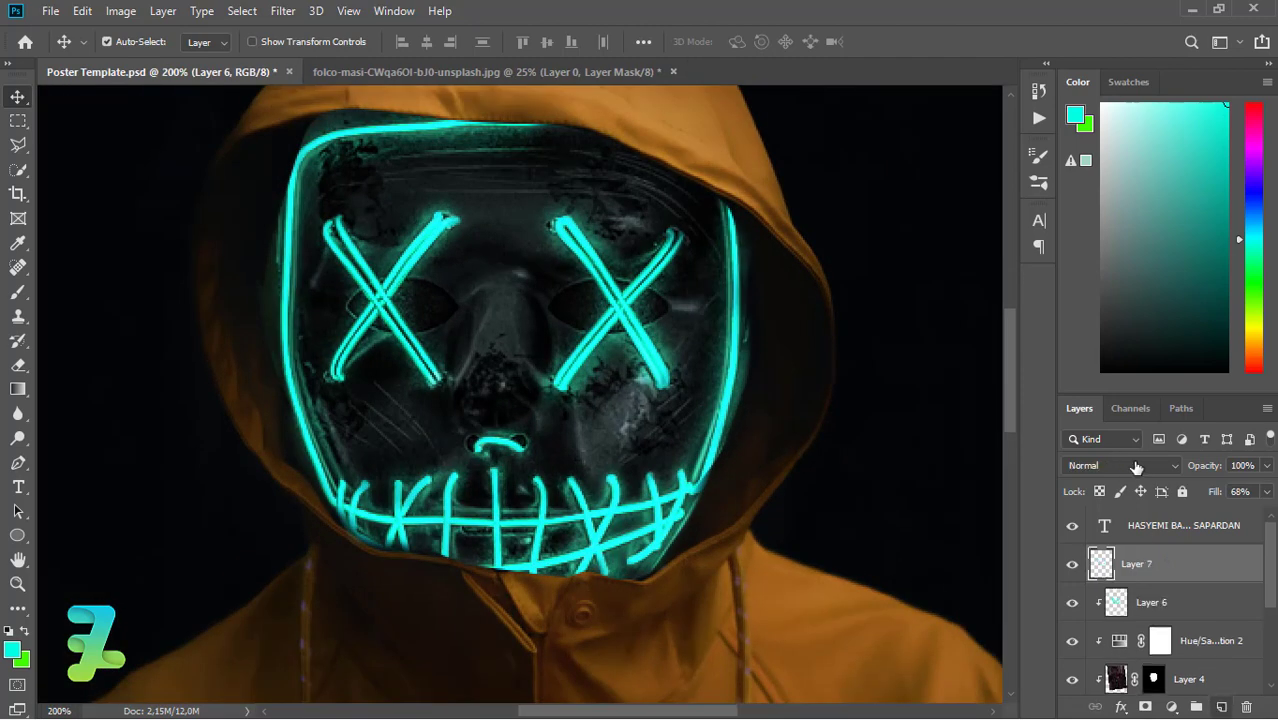
{"action": "left_click", "coordinate": [1130, 465]}
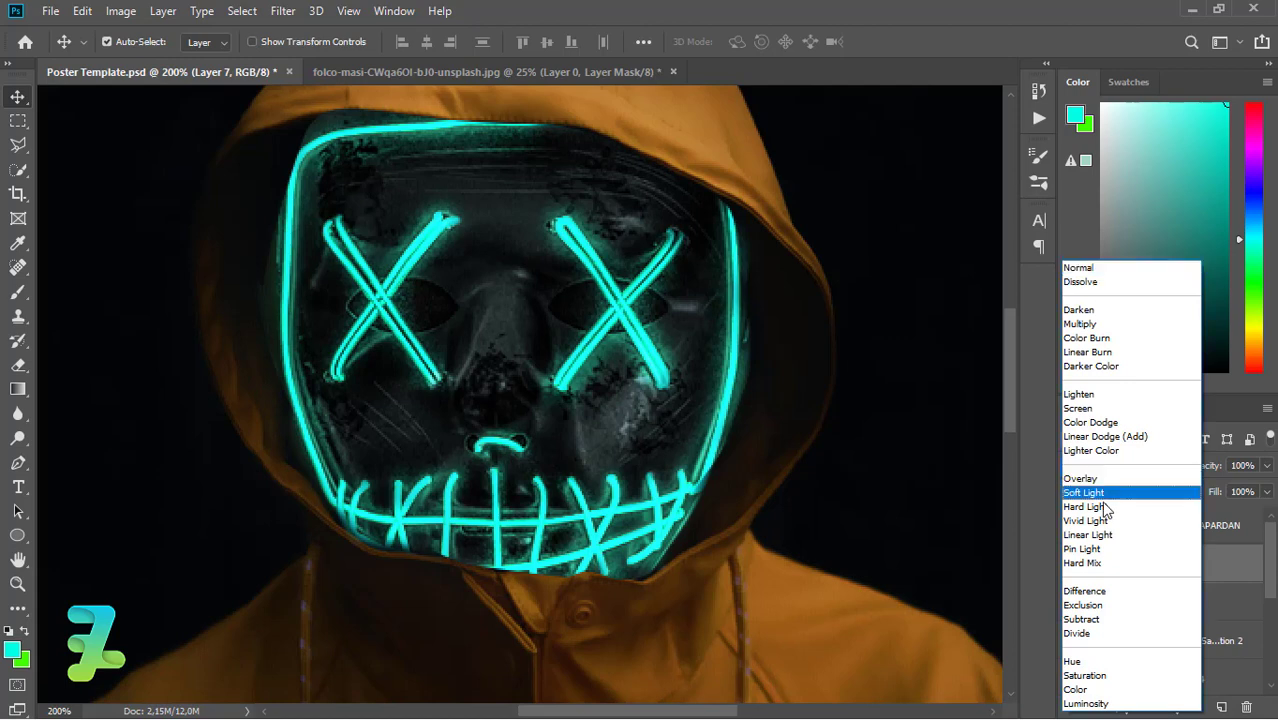
{"action": "left_click", "coordinate": [1100, 422]}
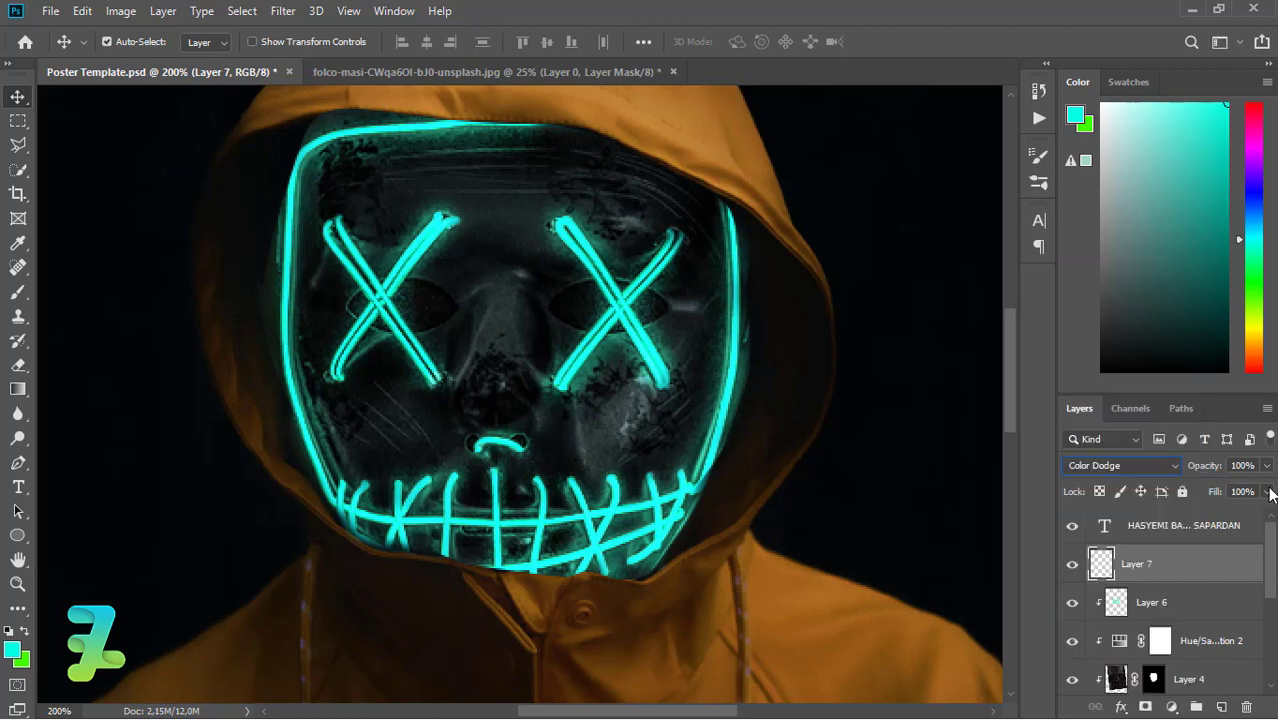
{"action": "left_click", "coordinate": [1266, 491]}
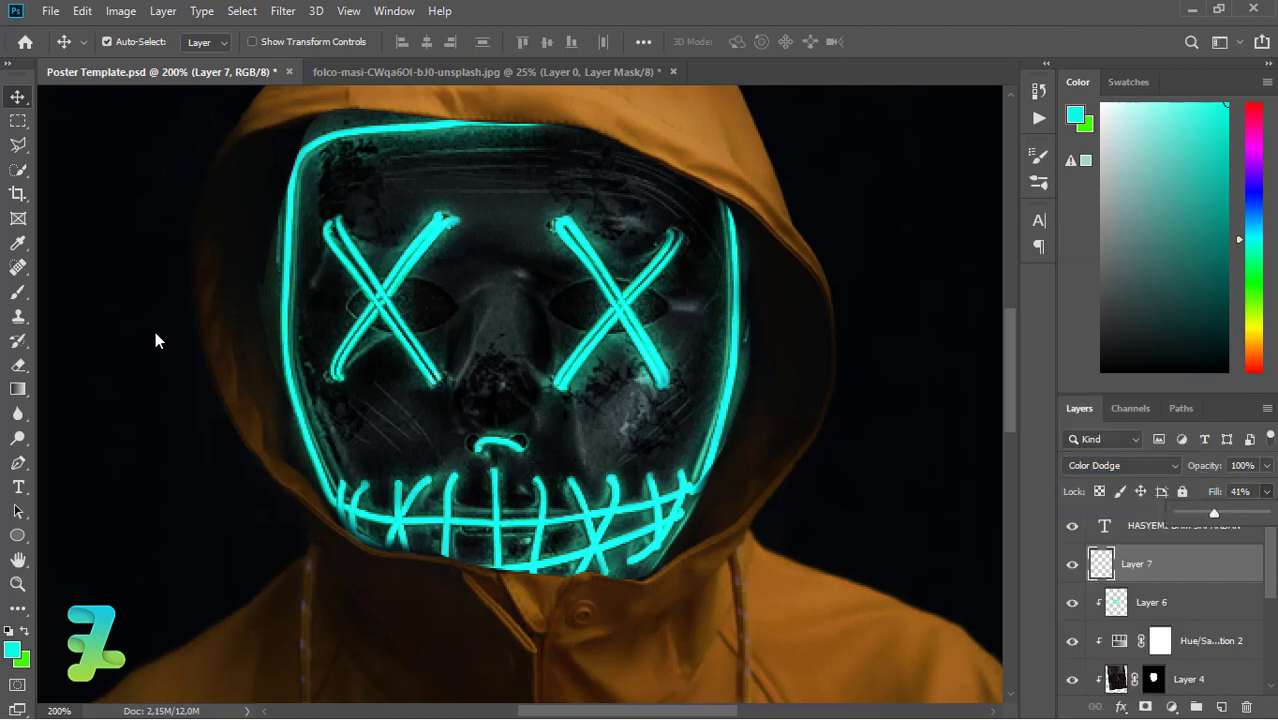
{"action": "left_click", "coordinate": [20, 298]}
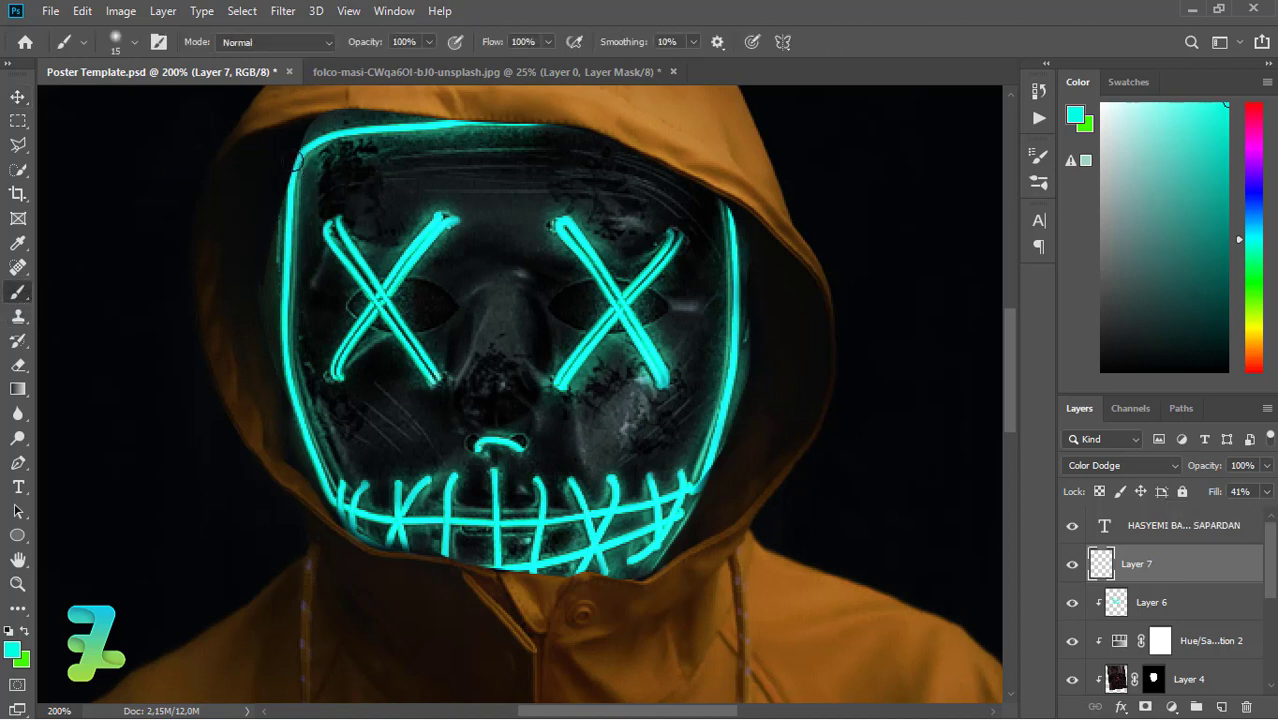
- Brush cyan glow along the hood's left edge and the mask's left, lower and right edges
{"action": "left_click_drag", "start_coordinate": [263, 335], "coordinate": [256, 250]}
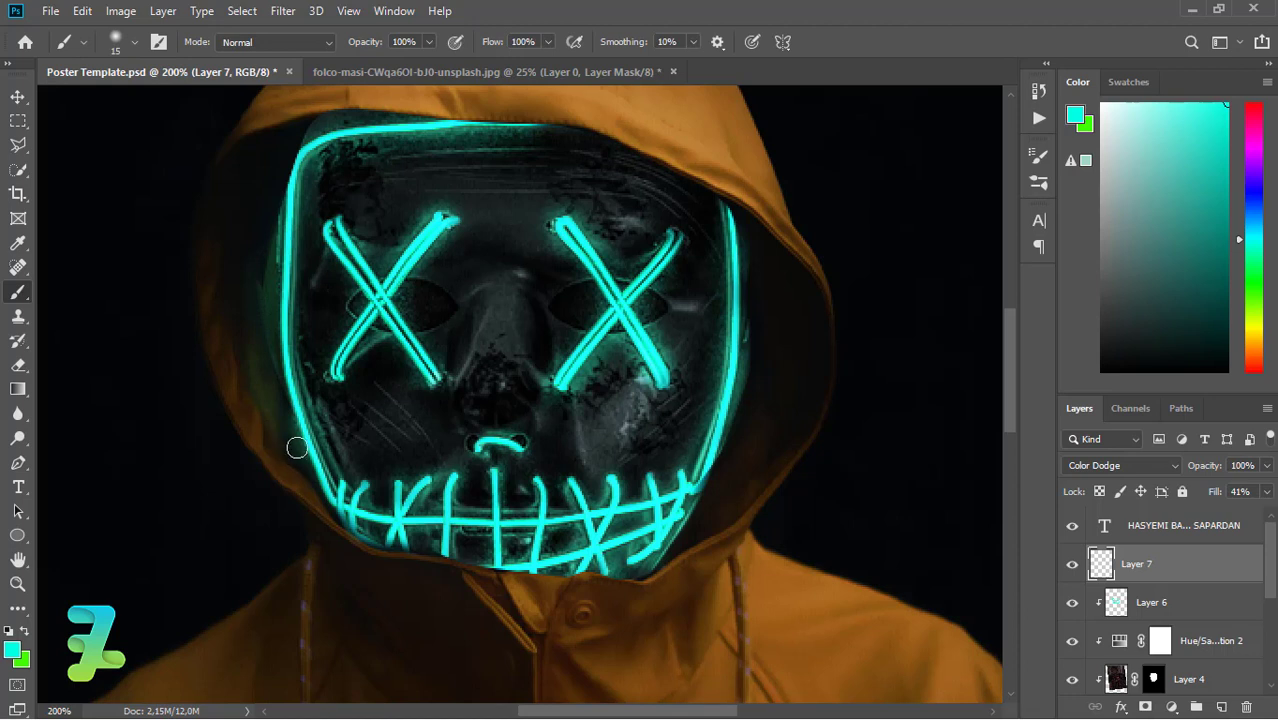
{"action": "left_click_drag", "start_coordinate": [297, 448], "coordinate": [264, 290]}
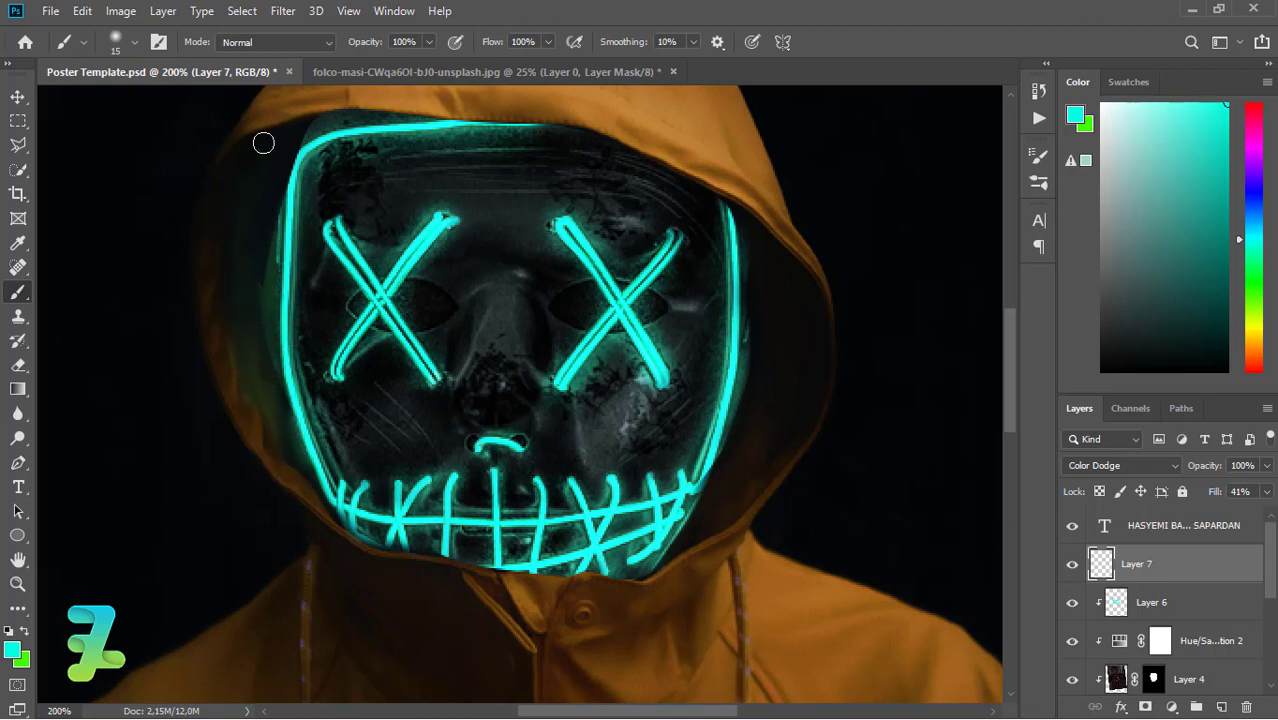
{"action": "left_click_drag", "start_coordinate": [289, 390], "coordinate": [306, 490]}
{"action": "mouse_move", "coordinate": [656, 560]}
{"action": "left_mouse_down"}
{"action": "mouse_move", "coordinate": [693, 508]}
{"action": "mouse_move", "coordinate": [668, 571]}
{"action": "left_mouse_up"}
{"action": "left_click_drag", "start_coordinate": [758, 356], "coordinate": [742, 432]}
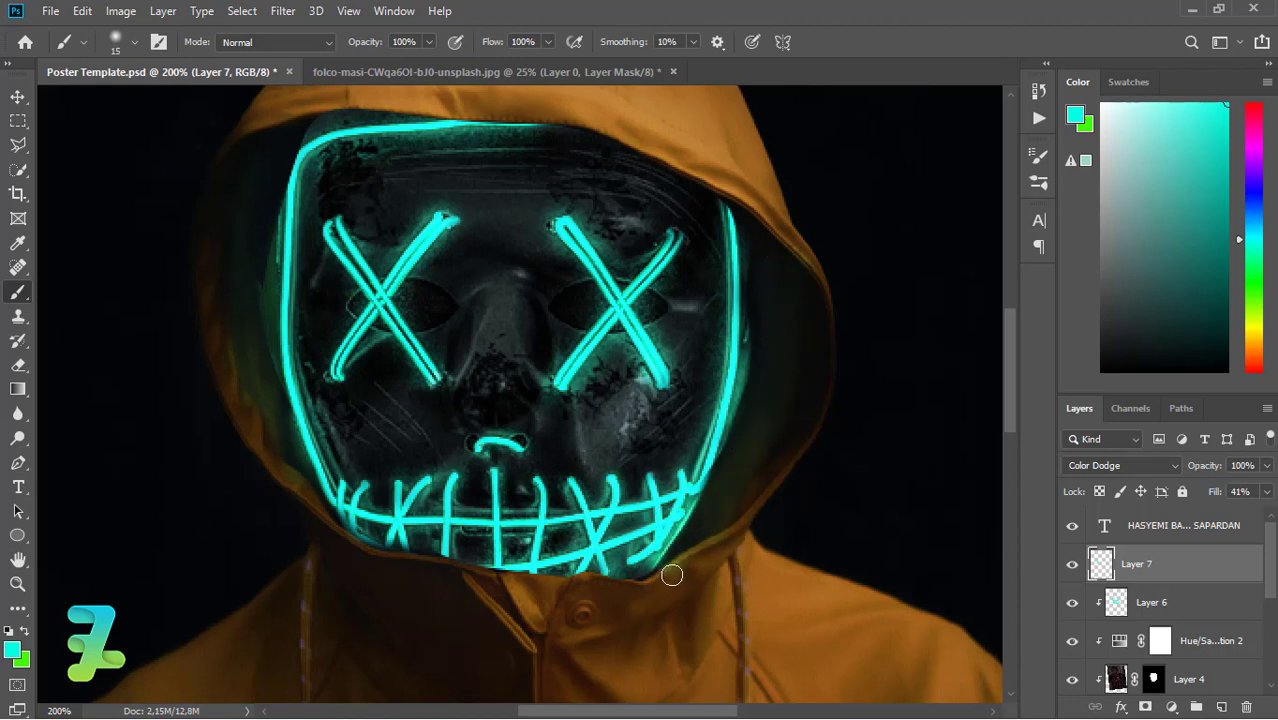
{"action": "mouse_move", "coordinate": [673, 573]}
{"action": "left_mouse_down"}
{"action": "mouse_move", "coordinate": [630, 585]}
{"action": "mouse_move", "coordinate": [679, 554]}
{"action": "mouse_move", "coordinate": [622, 586]}
{"action": "mouse_move", "coordinate": [492, 573]}
{"action": "mouse_move", "coordinate": [380, 540]}
{"action": "mouse_move", "coordinate": [301, 480]}
{"action": "left_mouse_up"}
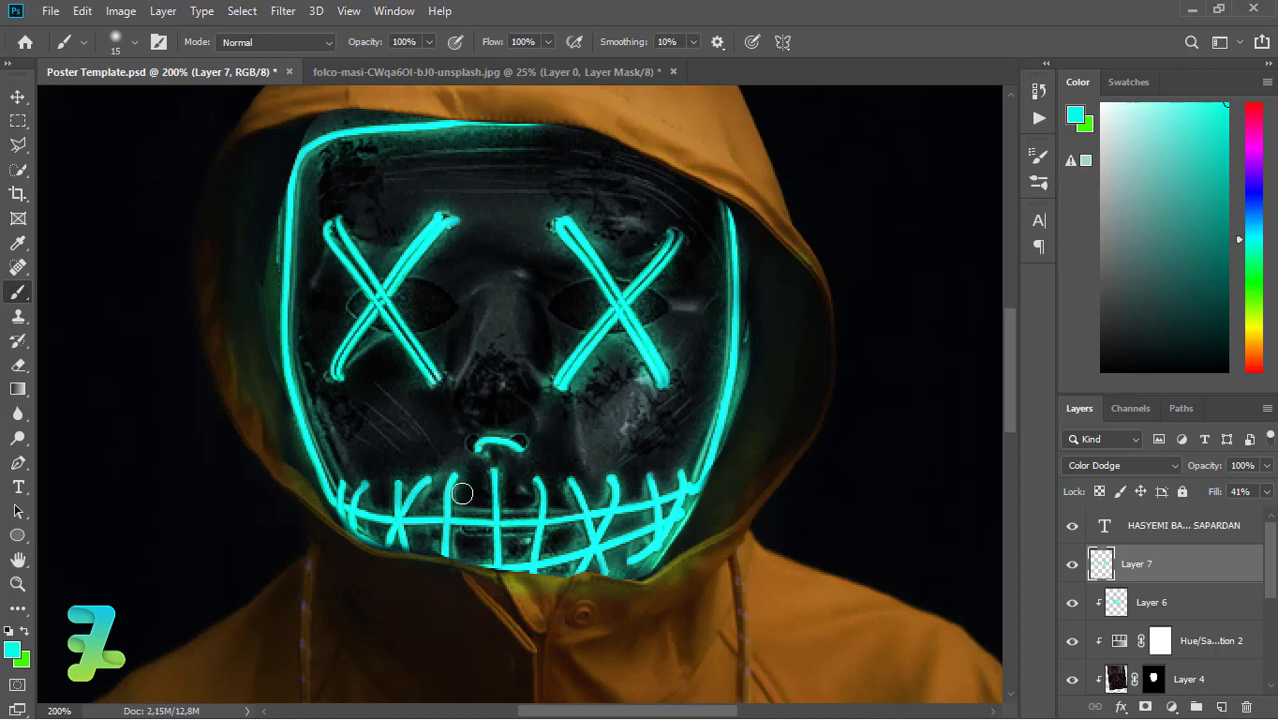
{"action": "key", "text": "ctrl+minus"}
{"action": "key", "text": "ctrl+minus"}
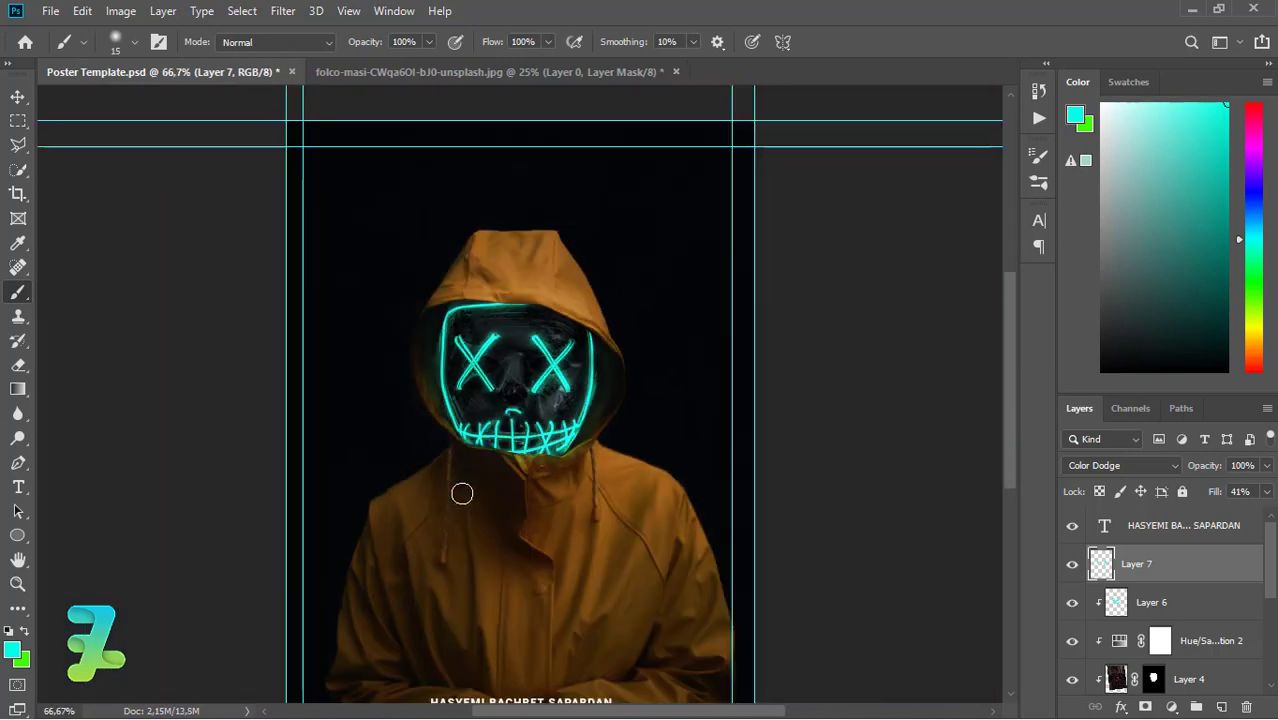
{"action": "key", "text": "ctrl+minus"}
{"action": "key", "text": "ctrl+plus"}
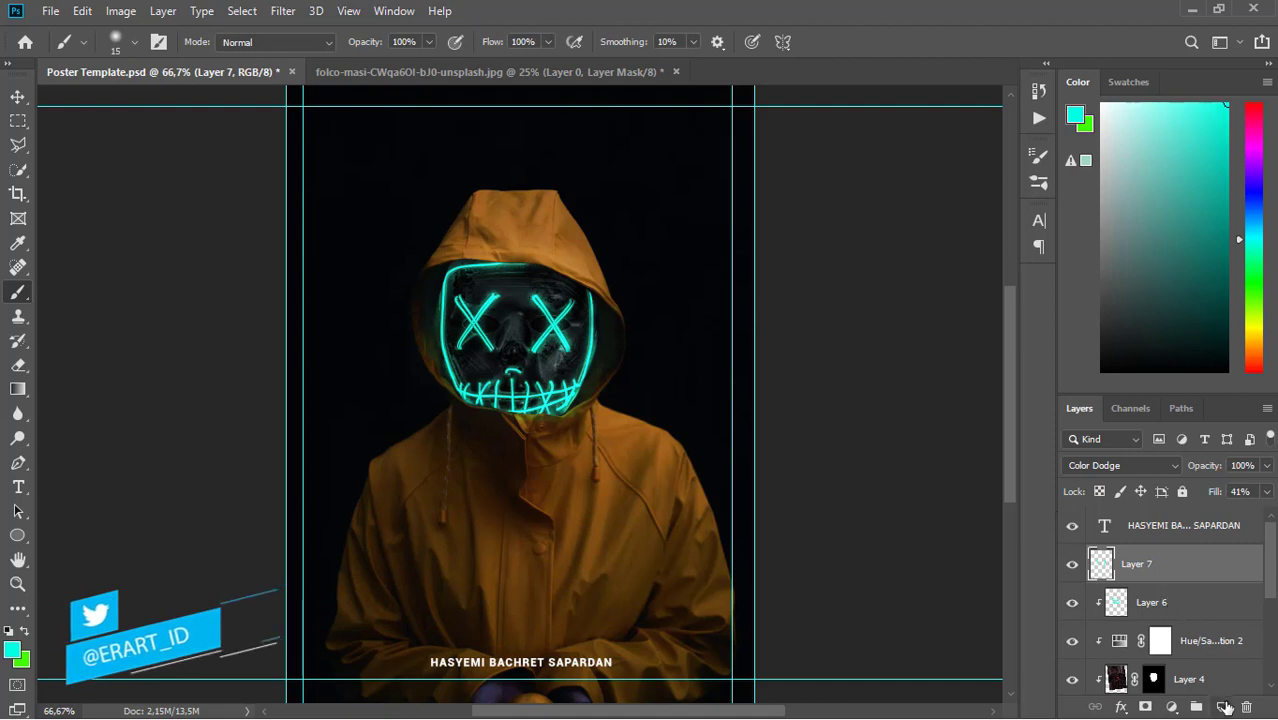
- Add another new empty layer set to Color Dodge blending
{"action": "left_click", "coordinate": [1221, 707]}
{"action": "left_click", "coordinate": [1081, 464]}
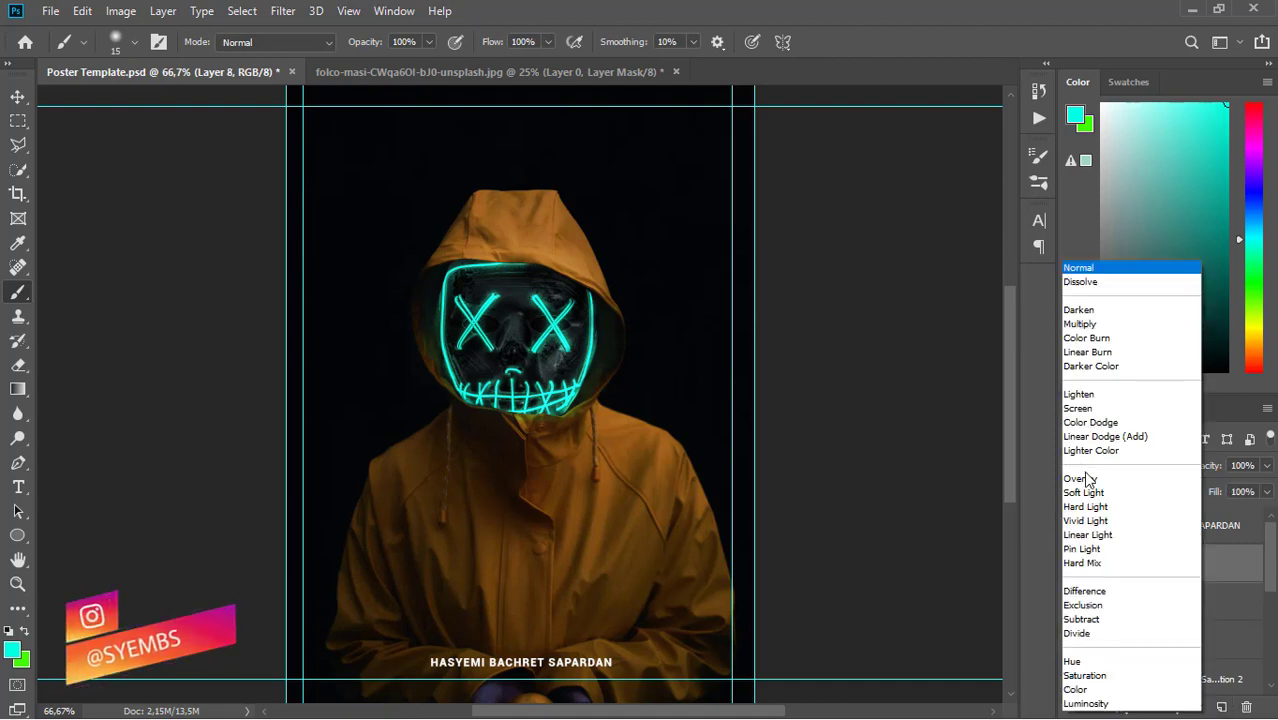
{"action": "left_click", "coordinate": [1081, 423]}
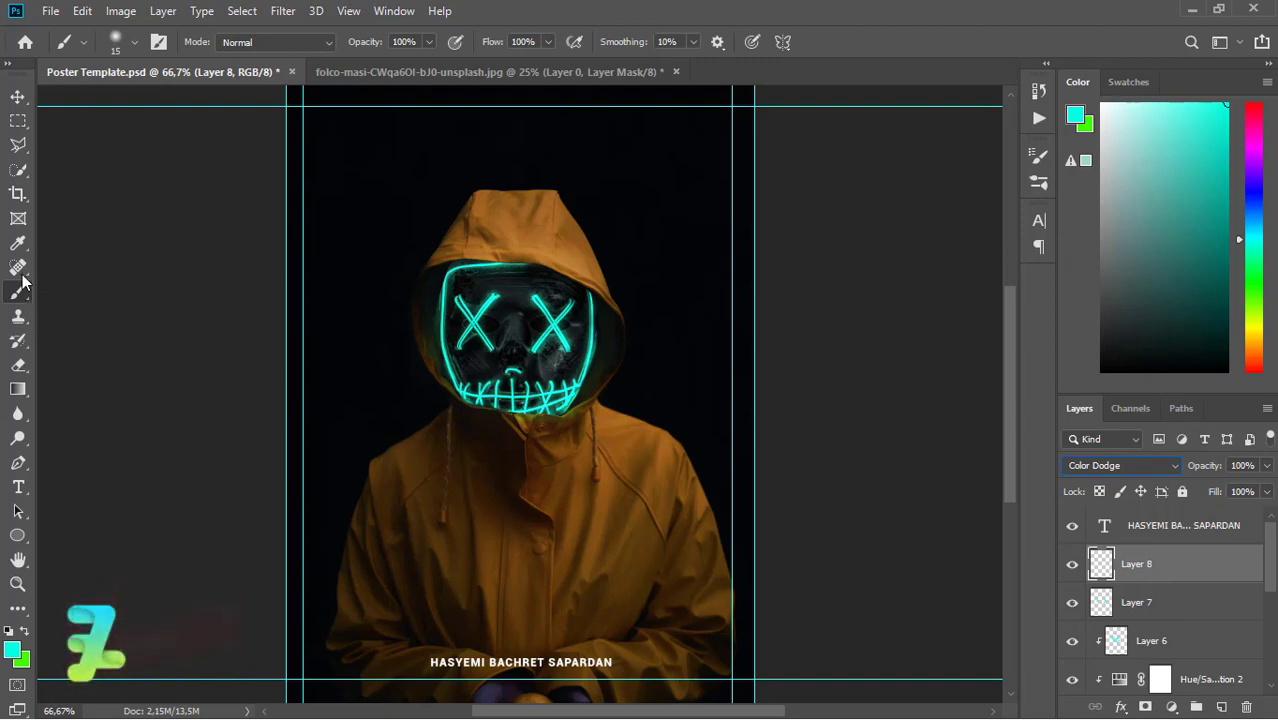
- Paint one large 500 px soft glow over the mask and fade the layer to 26% fill
{"action": "left_click", "coordinate": [133, 44]}
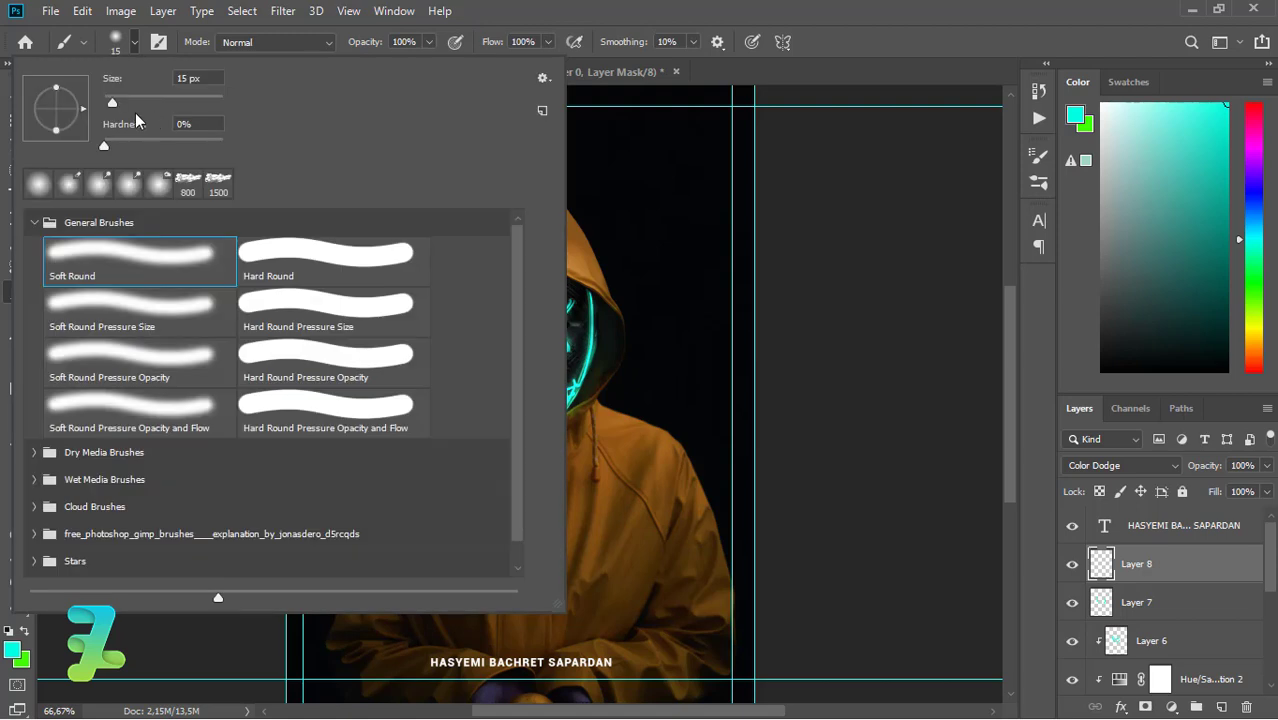
{"action": "left_click_drag", "start_coordinate": [111, 106], "coordinate": [174, 106]}
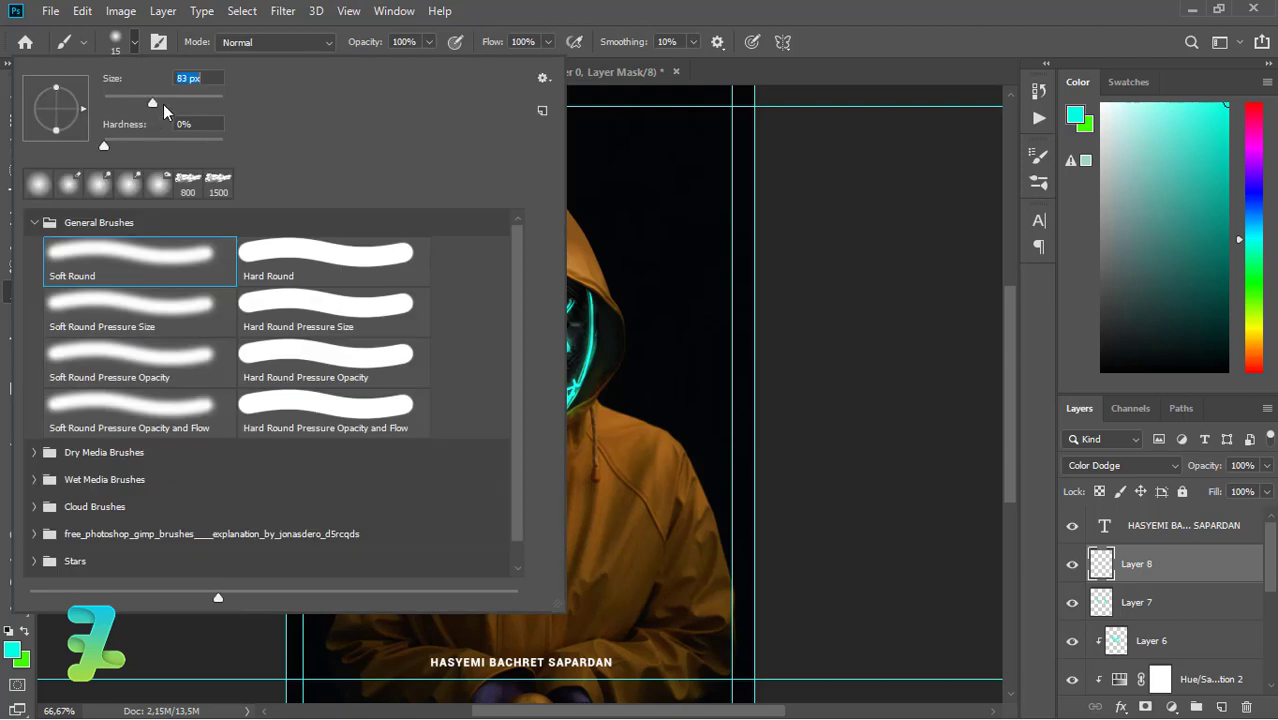
{"action": "left_click", "coordinate": [133, 44]}
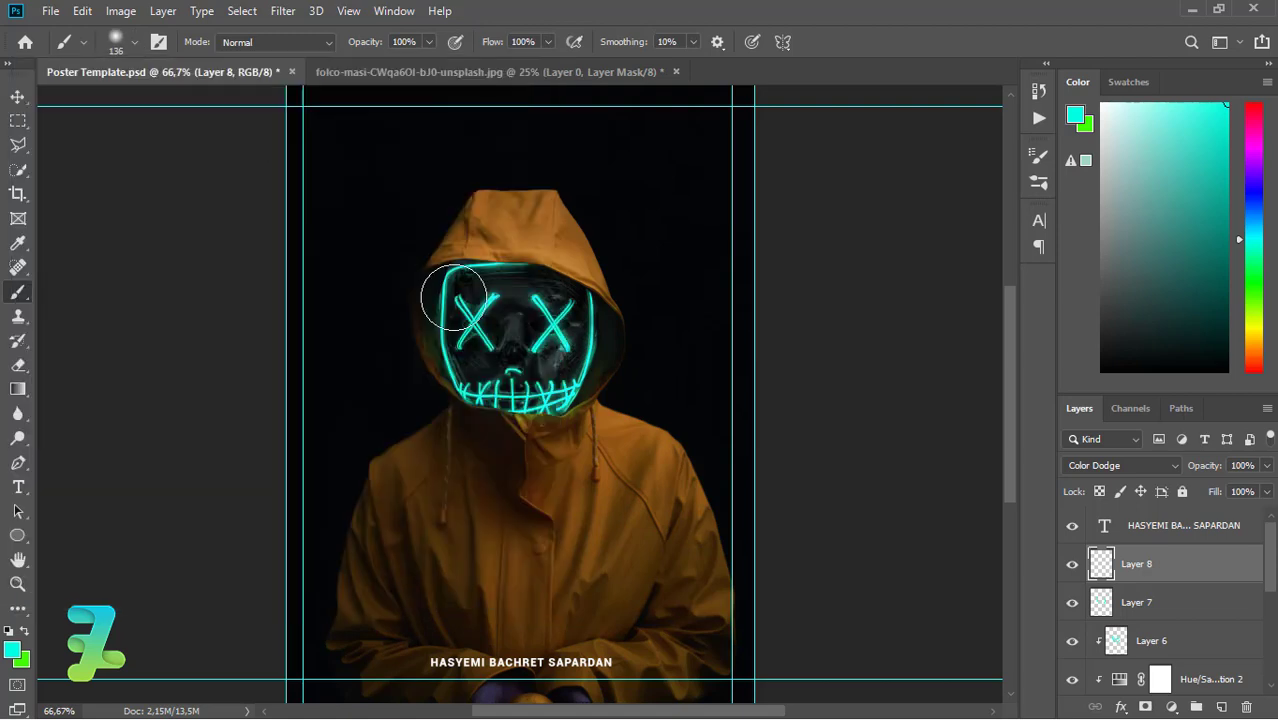
{"action": "key", "text": "bracketright"}
{"action": "key", "text": "bracketright"}
{"action": "left_click", "coordinate": [517, 326]}
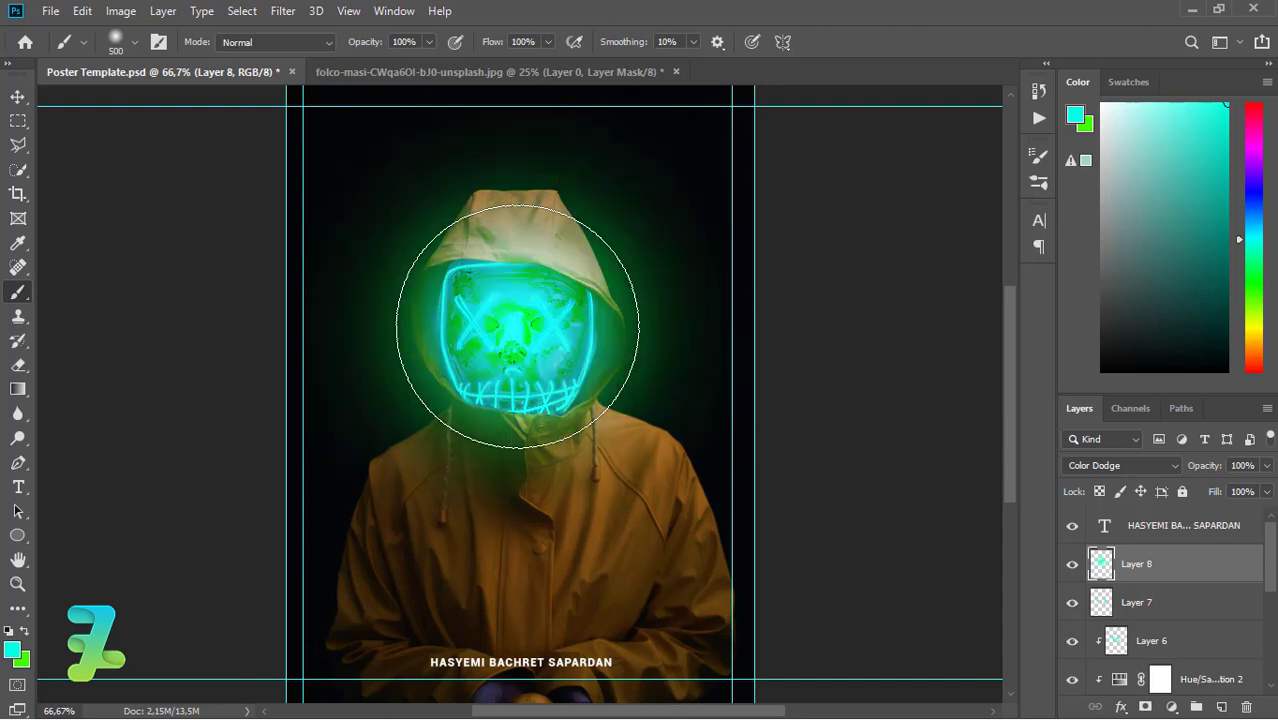
{"action": "left_click", "coordinate": [1267, 494]}
{"action": "mouse_move", "coordinate": [1228, 517]}
{"action": "left_mouse_down"}
{"action": "mouse_move", "coordinate": [1162, 515]}
{"action": "mouse_move", "coordinate": [1207, 510]}
{"action": "left_mouse_up"}
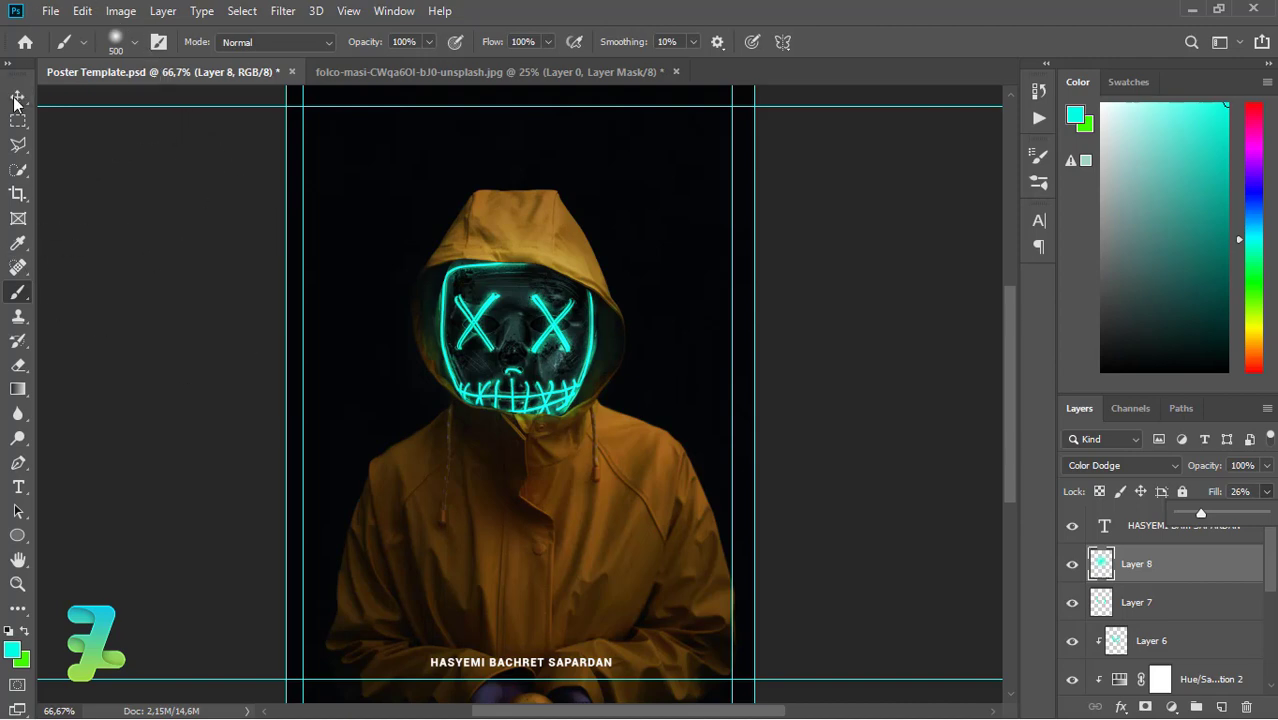
{"action": "left_click", "coordinate": [435, 346]}
- Check the neon glow at 100% zoom, then stamp all visible content into a new merged layer
{"action": "key", "text": "v"}
{"action": "key", "text": "ctrl+plus"}
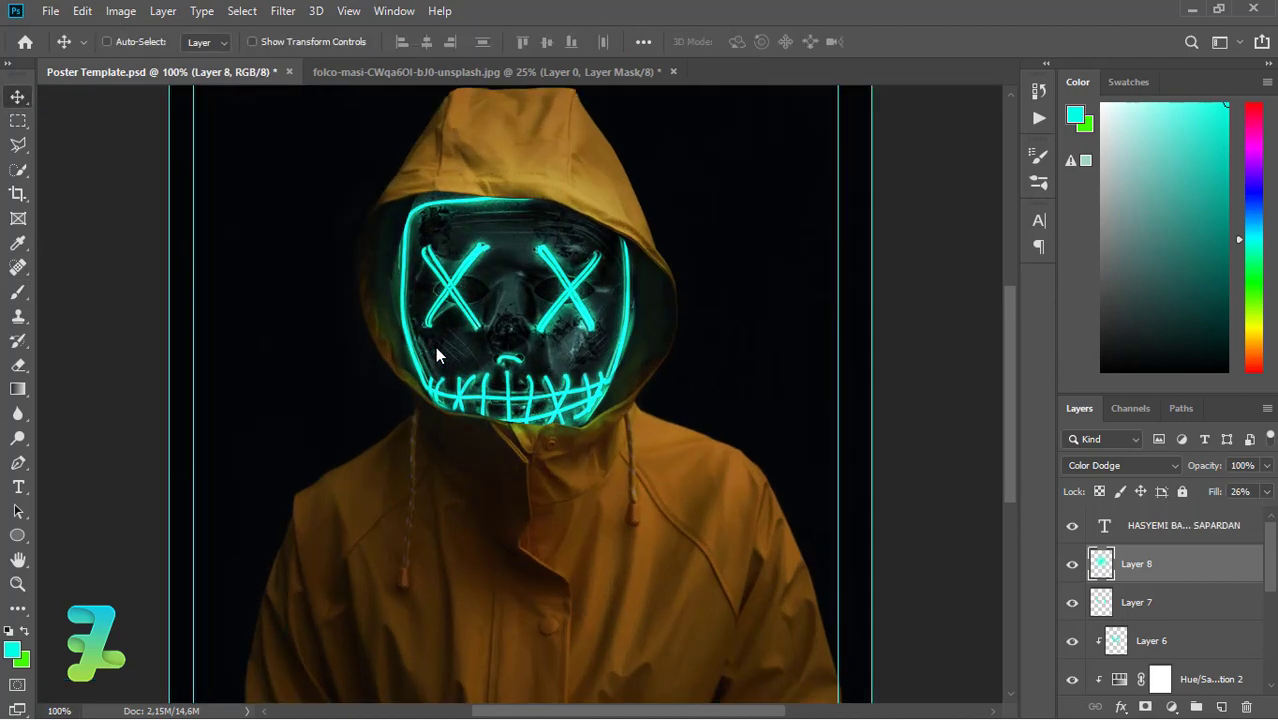
{"action": "scroll", "coordinate": [435, 346], "scroll_direction": "down", "scroll_amount": 1}
{"action": "scroll", "coordinate": [435, 346], "scroll_direction": "up", "scroll_amount": 2}
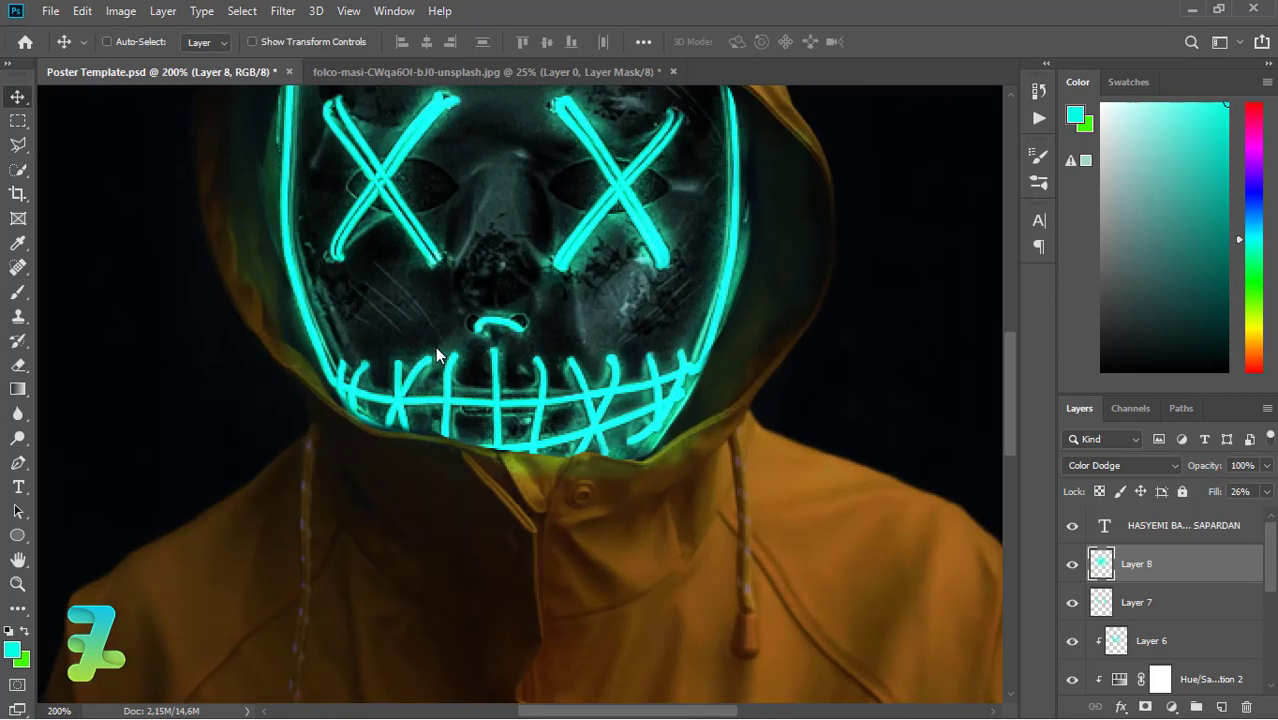
{"action": "scroll", "coordinate": [435, 346], "scroll_direction": "down", "scroll_amount": 3}
{"action": "key", "text": "ctrl+minus"}
{"action": "key", "text": "ctrl+minus"}
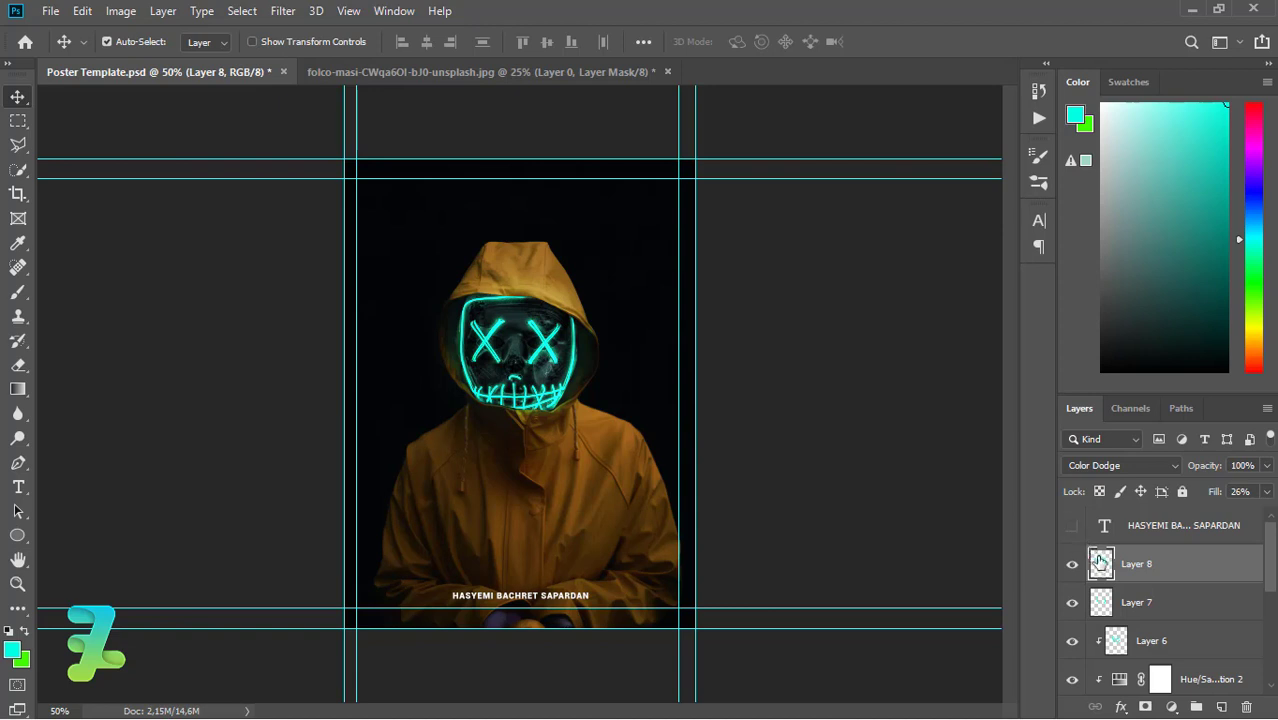
{"action": "key", "text": "ctrl+shift+alt+e"}
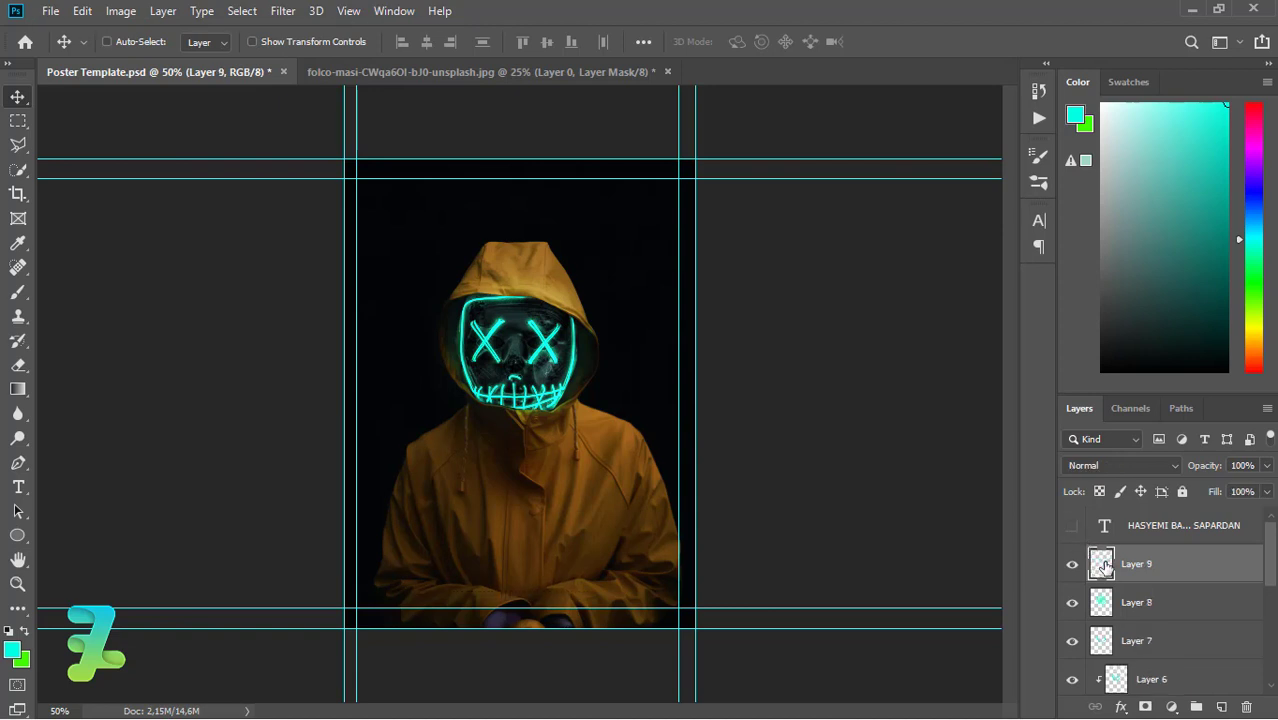
- In the Camera Raw Filter's HSL panel, set the Oranges hue to +3
{"action": "left_click", "coordinate": [283, 11]}
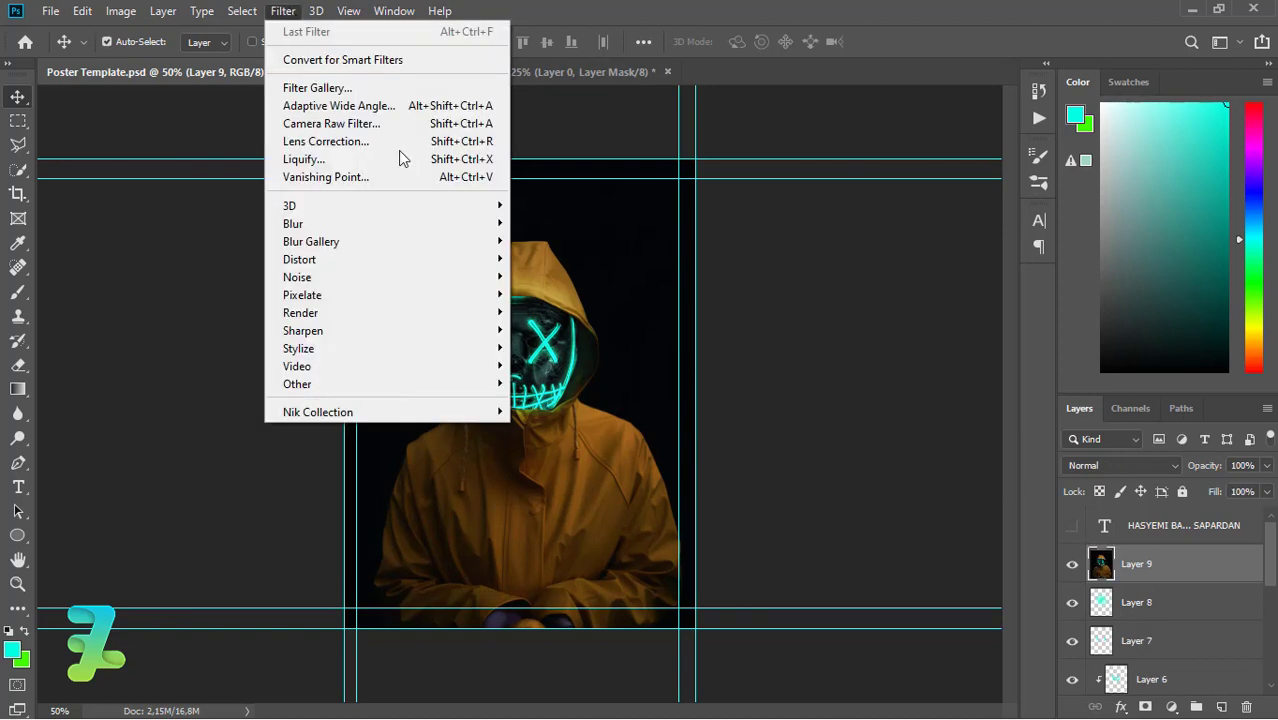
{"action": "left_click", "coordinate": [384, 126]}
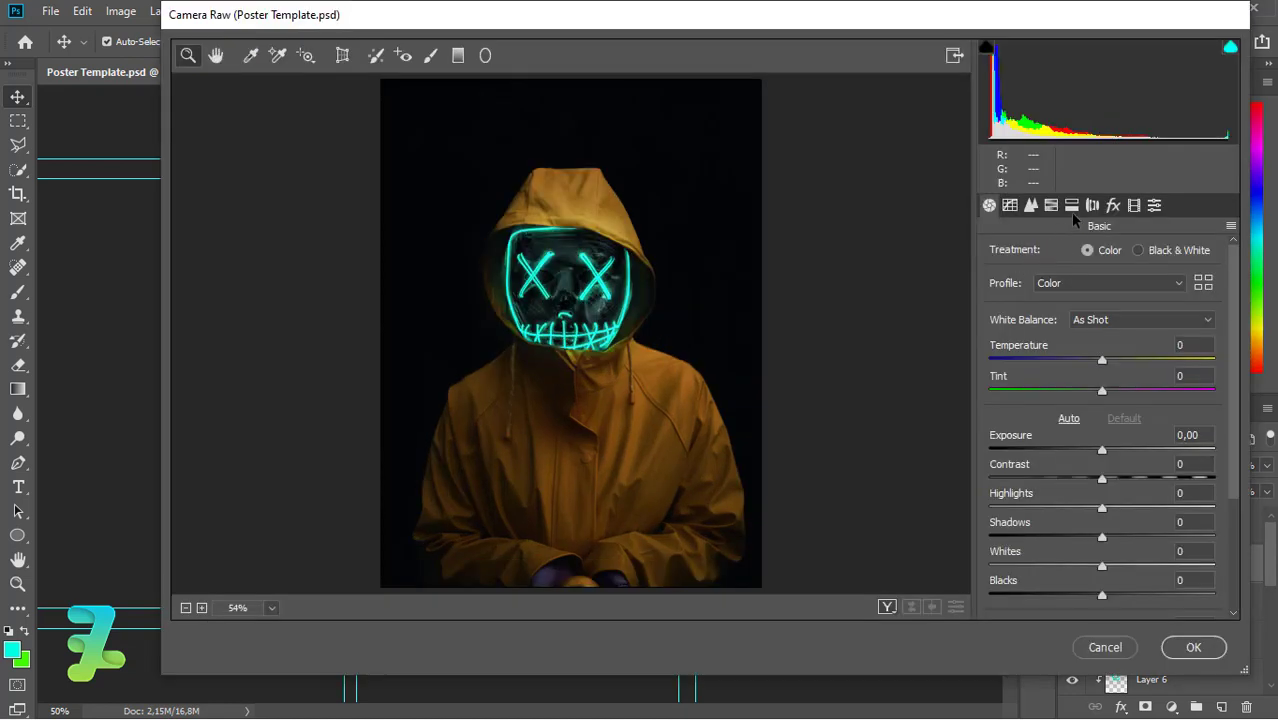
{"action": "left_click", "coordinate": [1112, 206]}
{"action": "left_click", "coordinate": [1090, 206]}
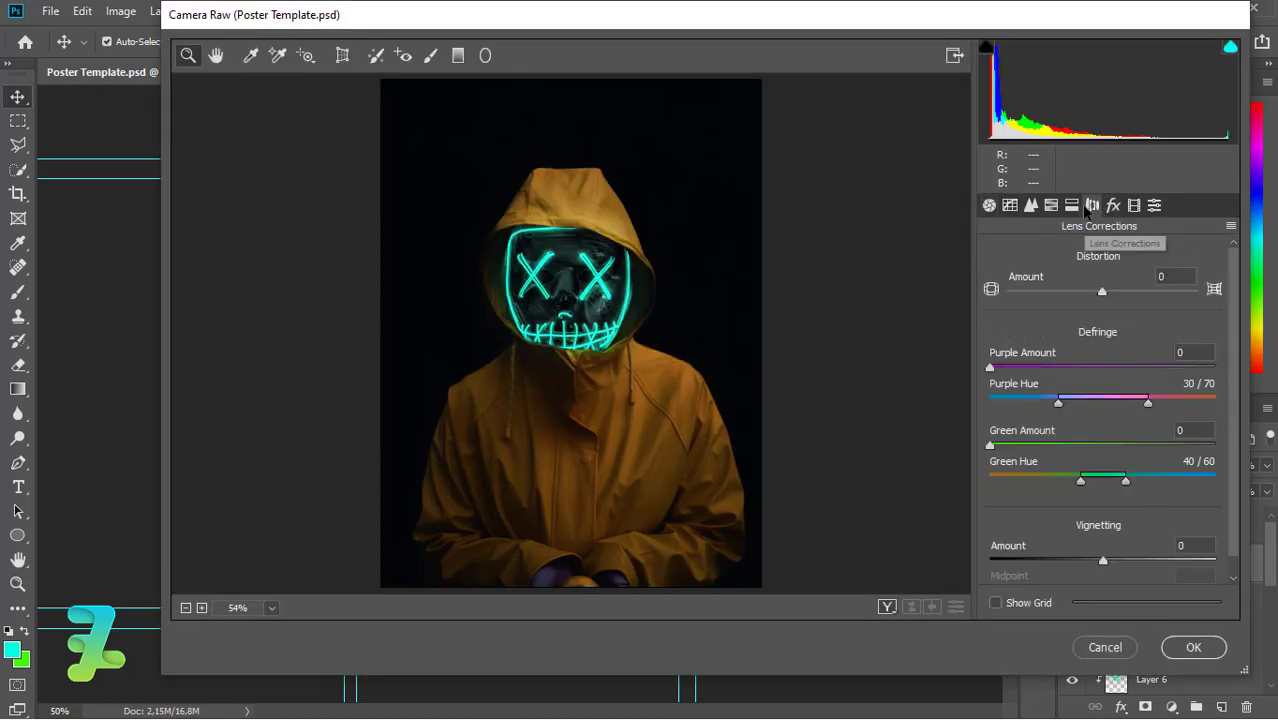
{"action": "left_click", "coordinate": [1071, 206]}
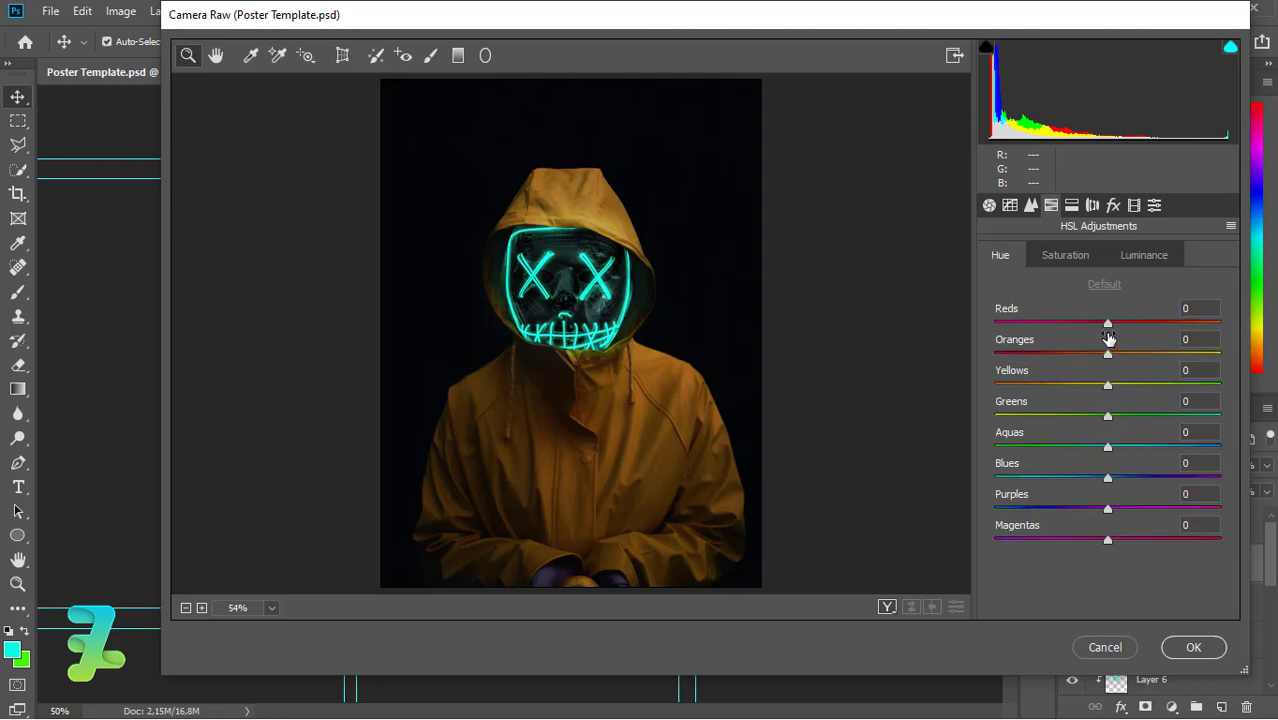
{"action": "mouse_move", "coordinate": [1108, 339]}
{"action": "left_mouse_down"}
{"action": "mouse_move", "coordinate": [1138, 345]}
{"action": "mouse_move", "coordinate": [1073, 345]}
{"action": "mouse_move", "coordinate": [1114, 345]}
{"action": "left_mouse_up"}
{"action": "left_click_drag", "start_coordinate": [1111, 349], "coordinate": [1111, 350]}
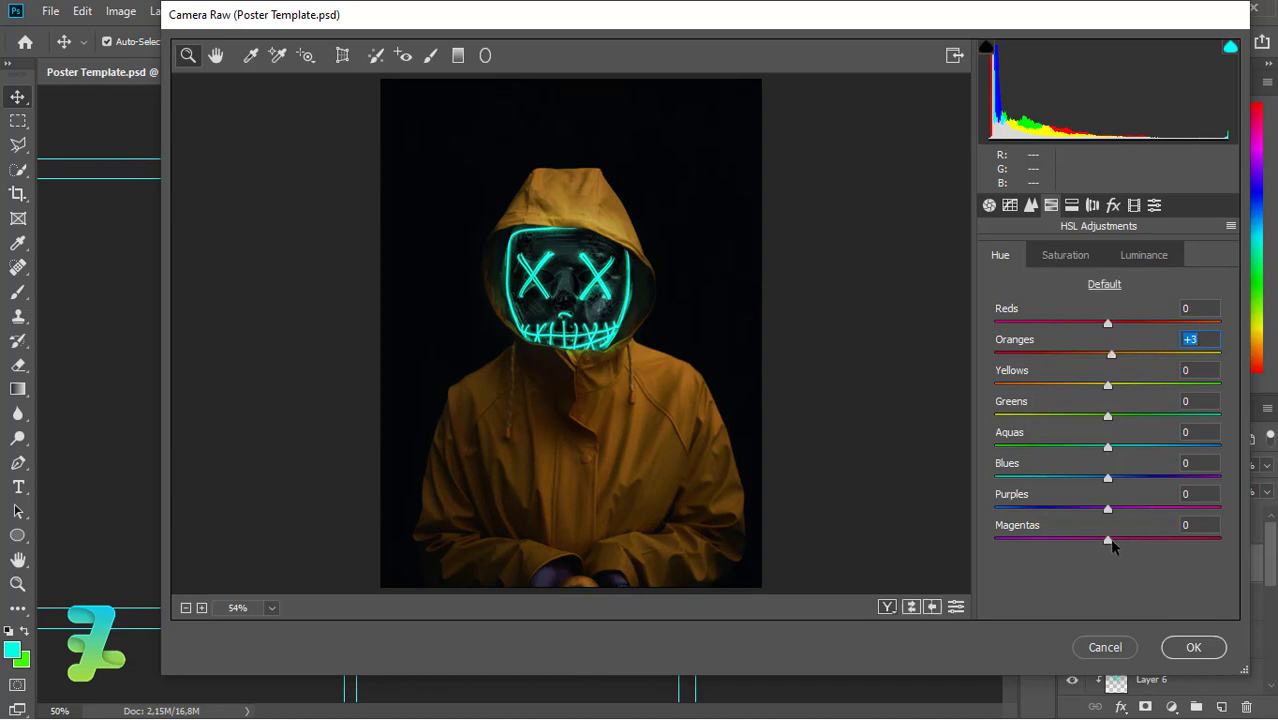
{"action": "left_click_drag", "start_coordinate": [1109, 540], "coordinate": [1079, 540]}
- Set Blues saturation to +7 and Blues luminance to -7, then apply the filter
{"action": "left_click", "coordinate": [1084, 253]}
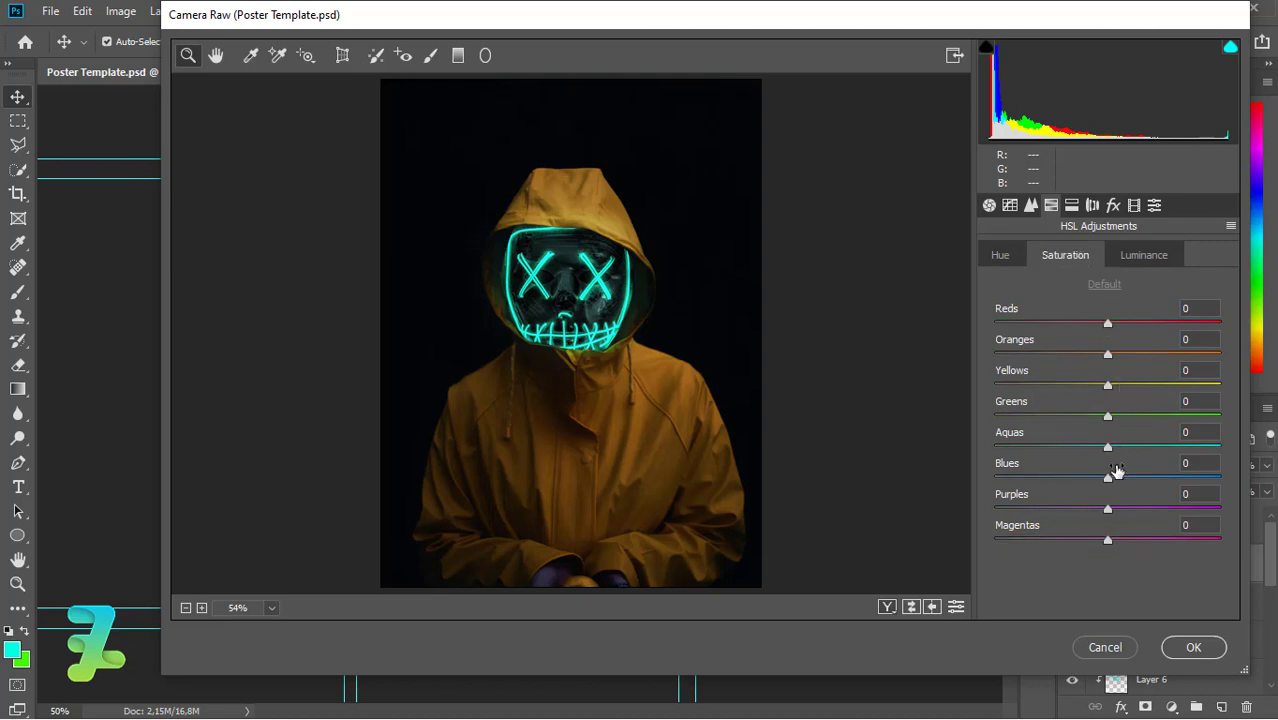
{"action": "mouse_move", "coordinate": [1108, 478]}
{"action": "left_mouse_down"}
{"action": "mouse_move", "coordinate": [1130, 478]}
{"action": "mouse_move", "coordinate": [1116, 491]}
{"action": "left_mouse_up"}
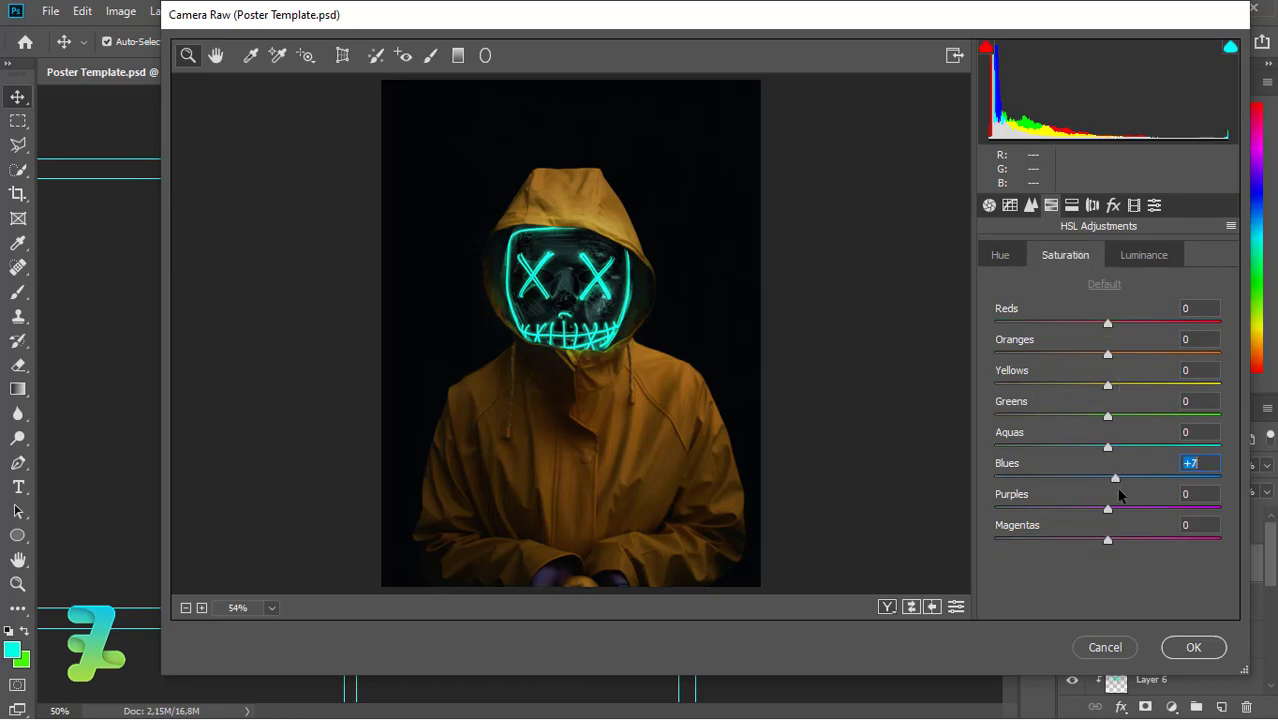
{"action": "left_click", "coordinate": [1134, 250]}
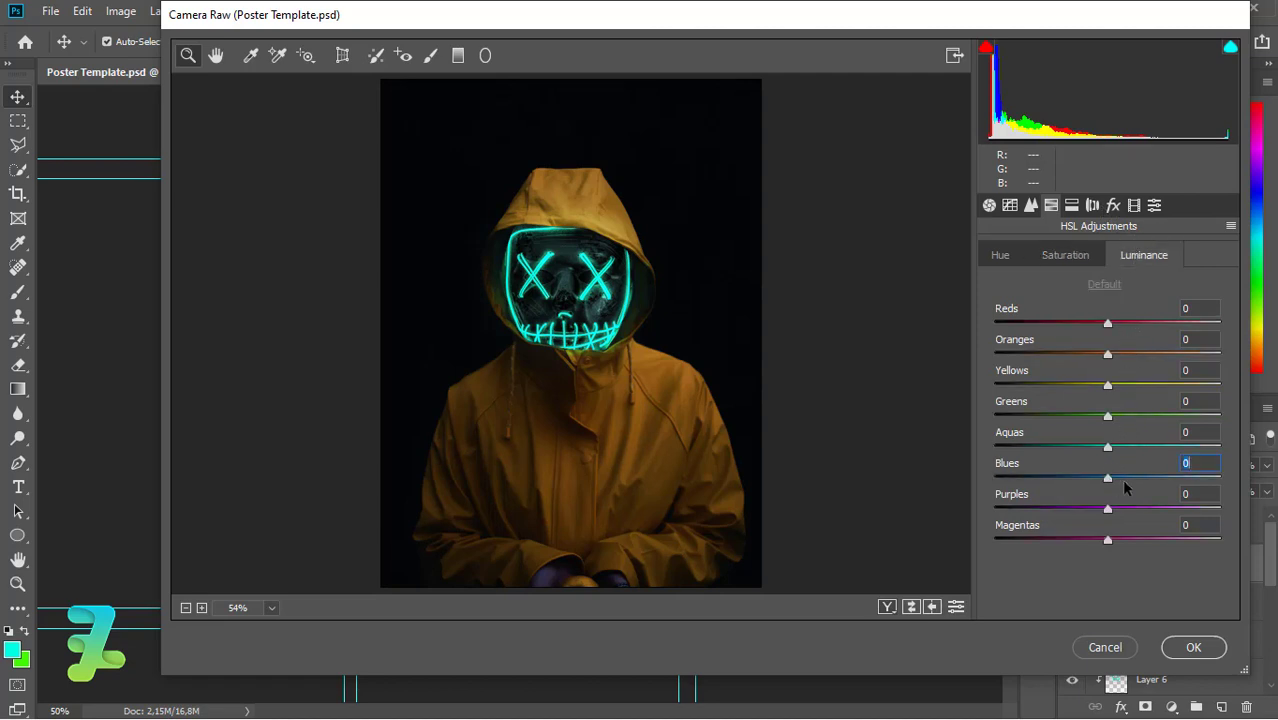
{"action": "mouse_move", "coordinate": [1124, 480]}
{"action": "left_mouse_down"}
{"action": "mouse_move", "coordinate": [1087, 487]}
{"action": "mouse_move", "coordinate": [1101, 485]}
{"action": "left_mouse_up"}
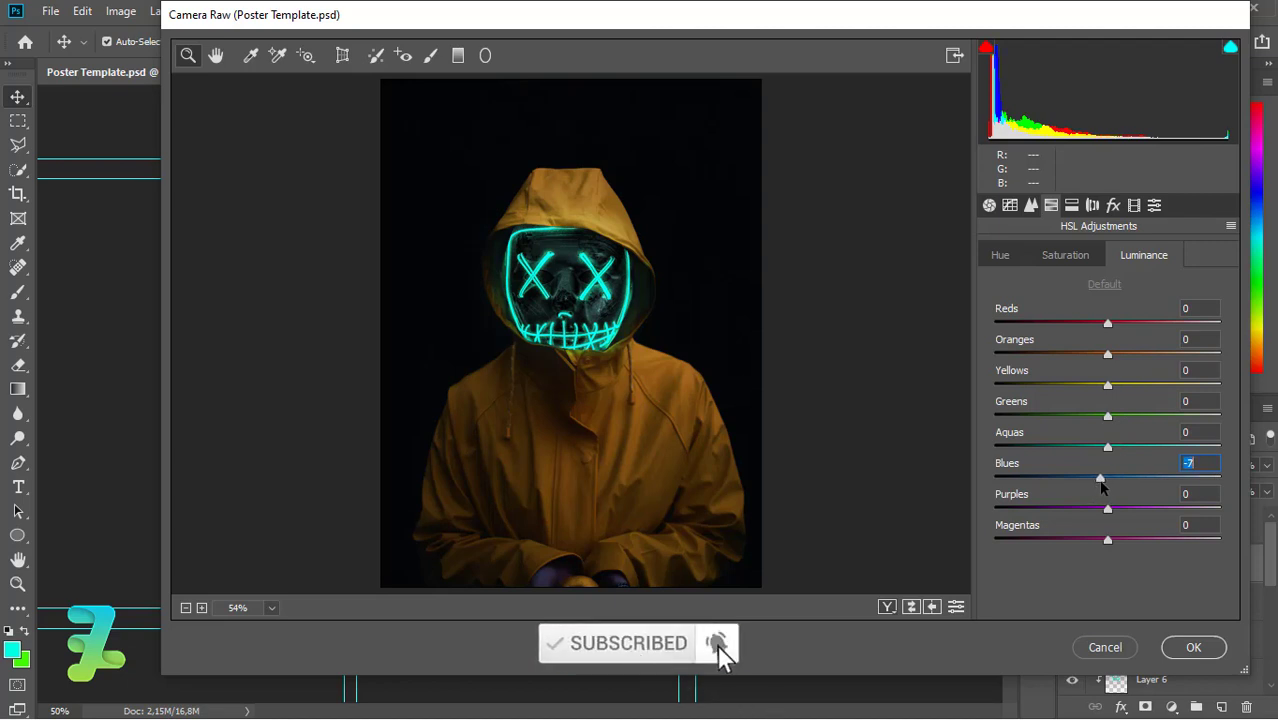
{"action": "left_click", "coordinate": [1193, 647]}
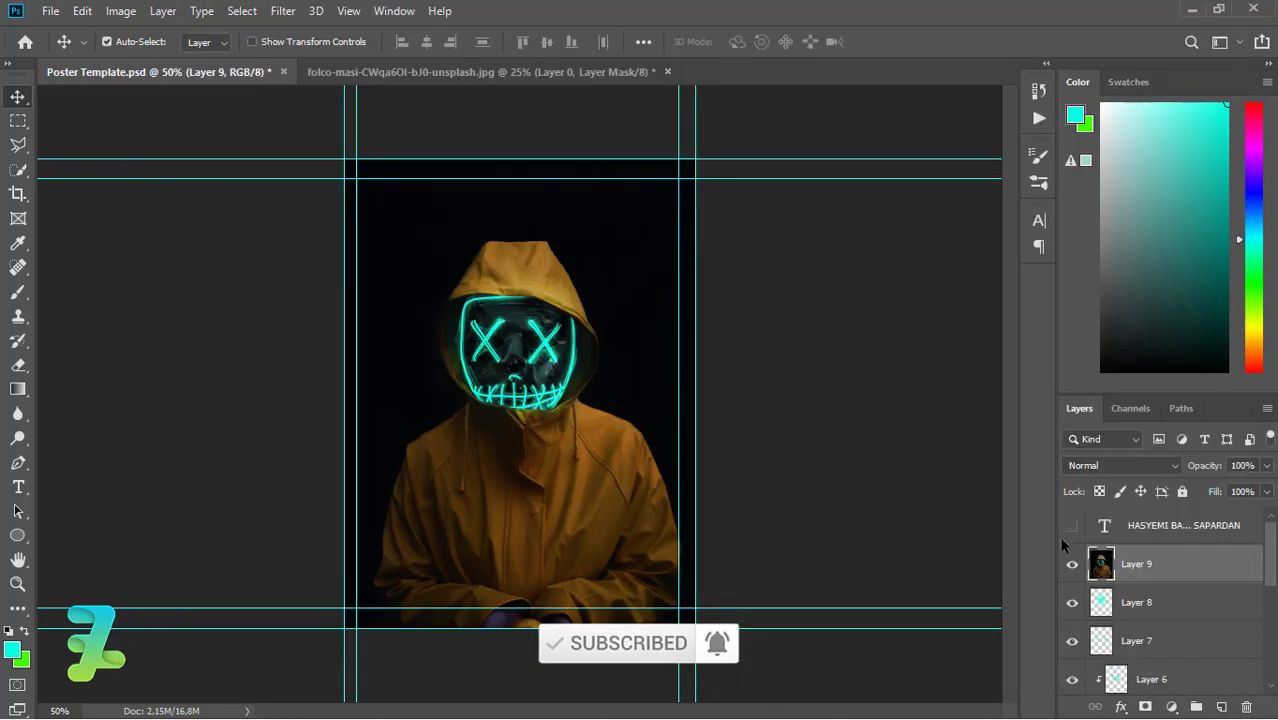